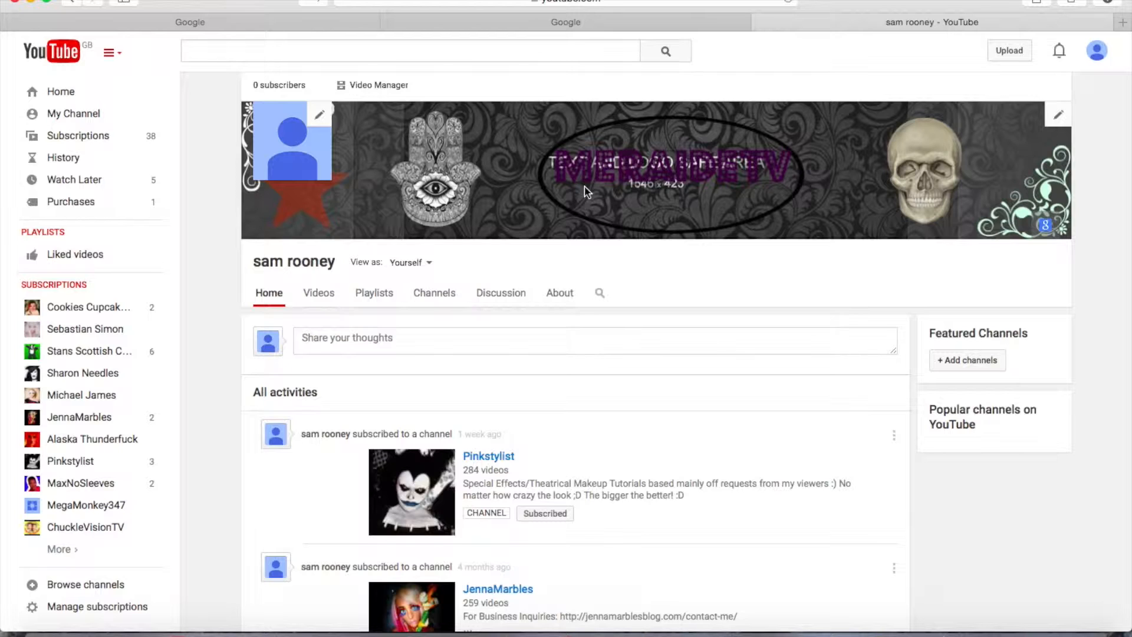
- Start editing the channel art and open the guide on how to create channel art
click(1058, 117)
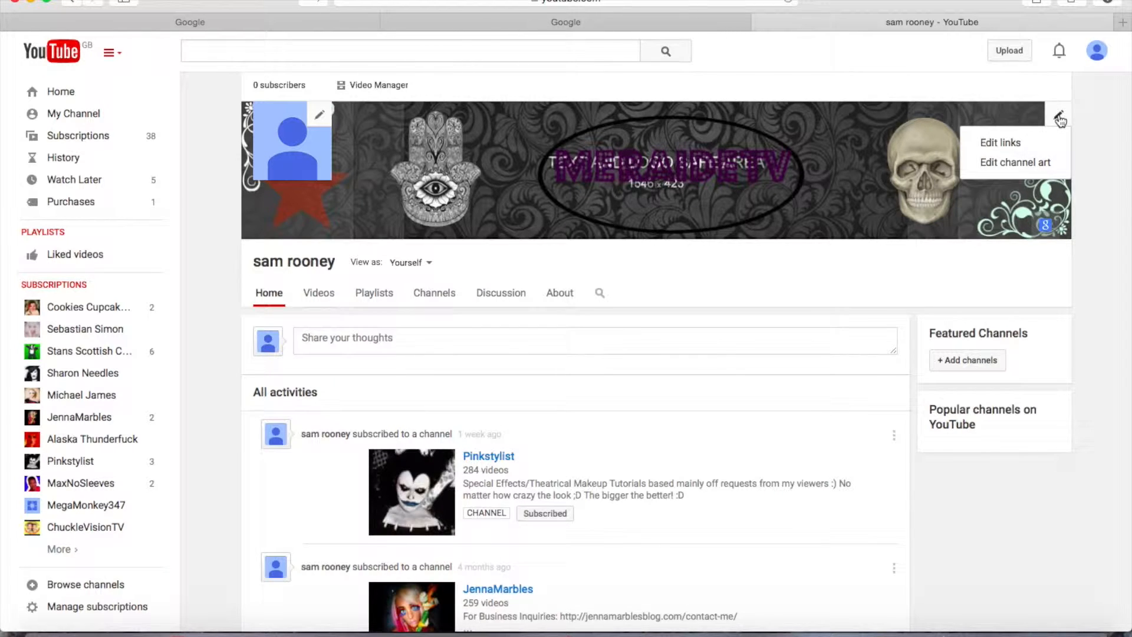
click(1036, 170)
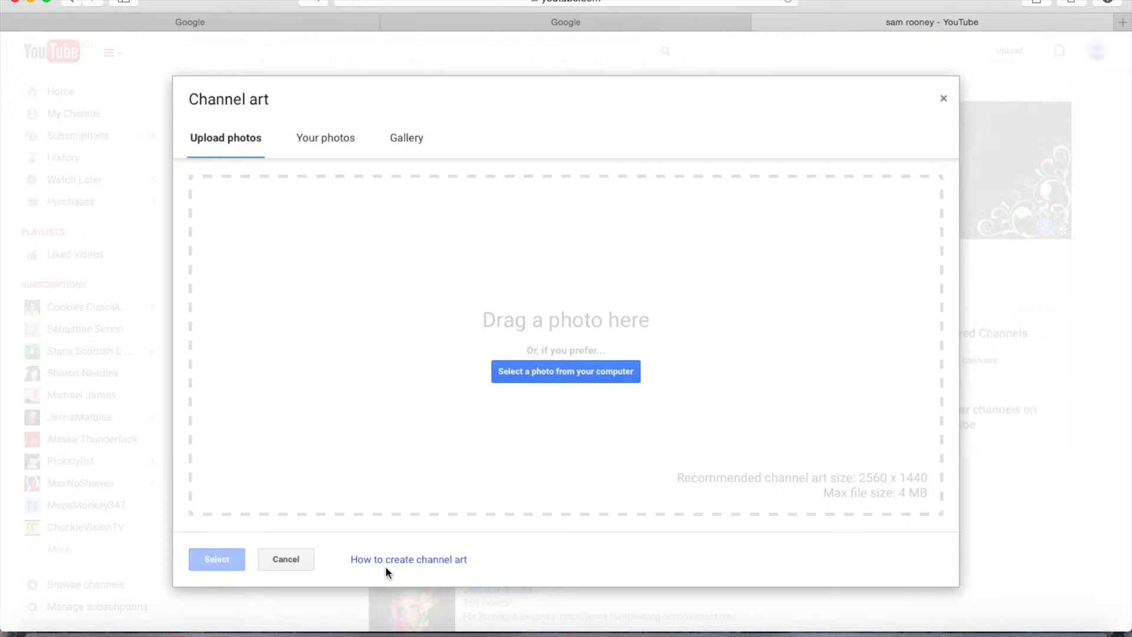
click(412, 560)
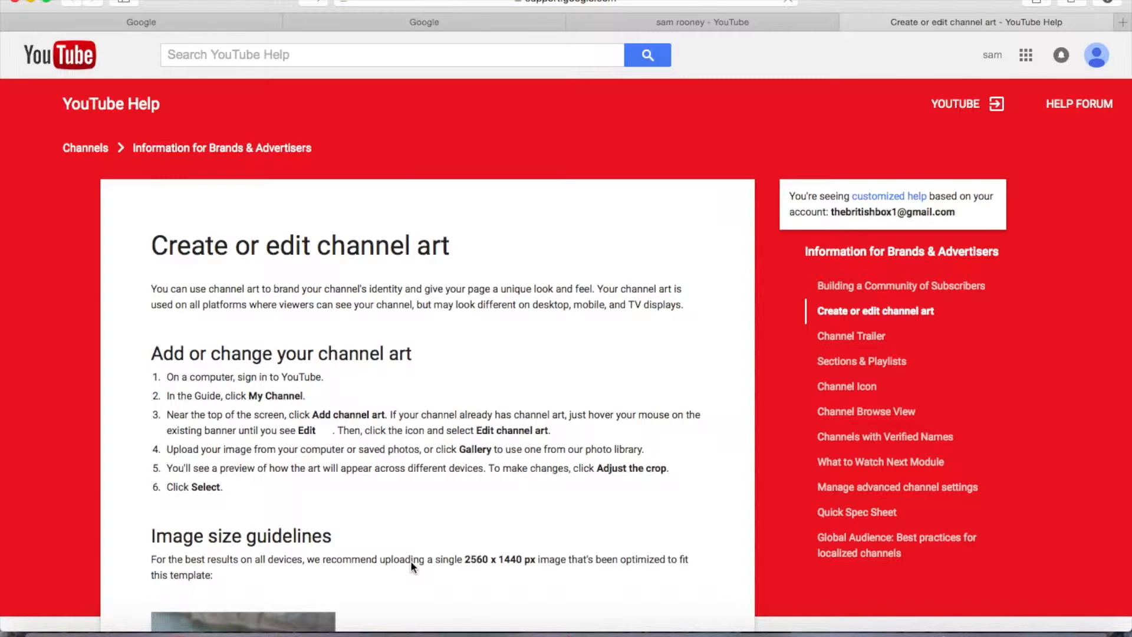
- Download the Channel Art Templates linked under the image size guidelines and check the browser's downloads
scroll(410, 560, down, 5)
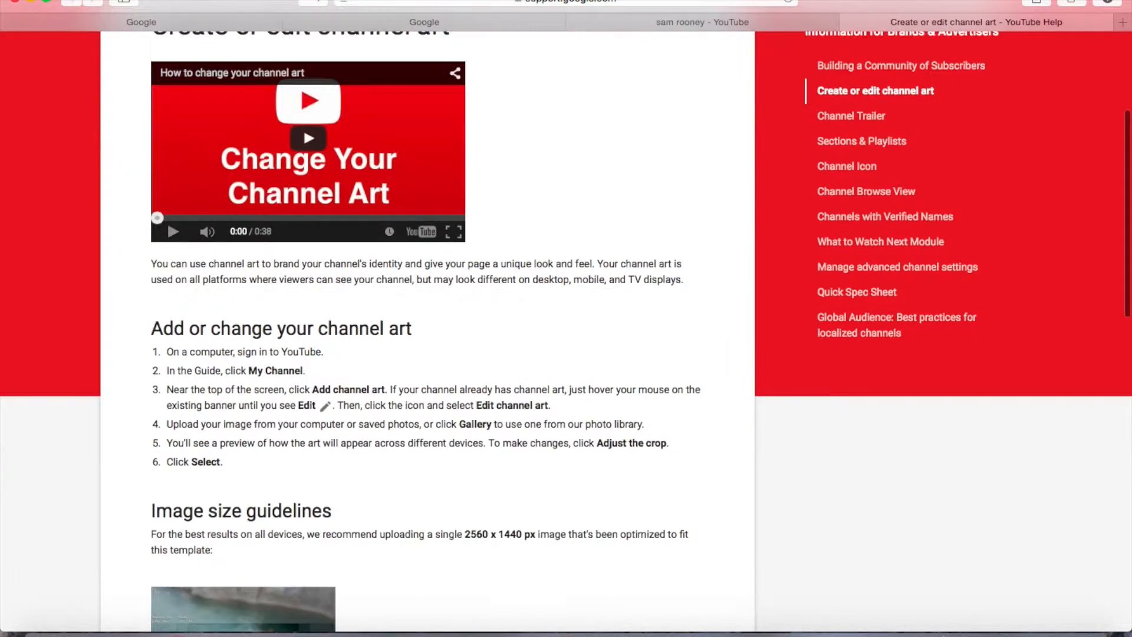
scroll(425, 330, down, 7)
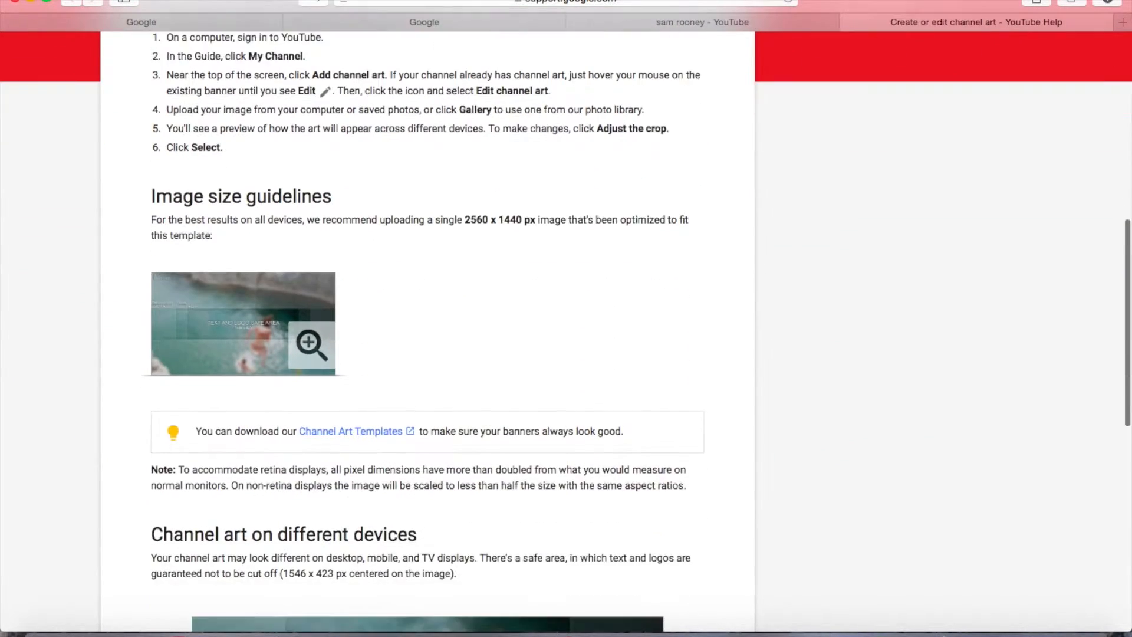
scroll(293, 198, down, 1)
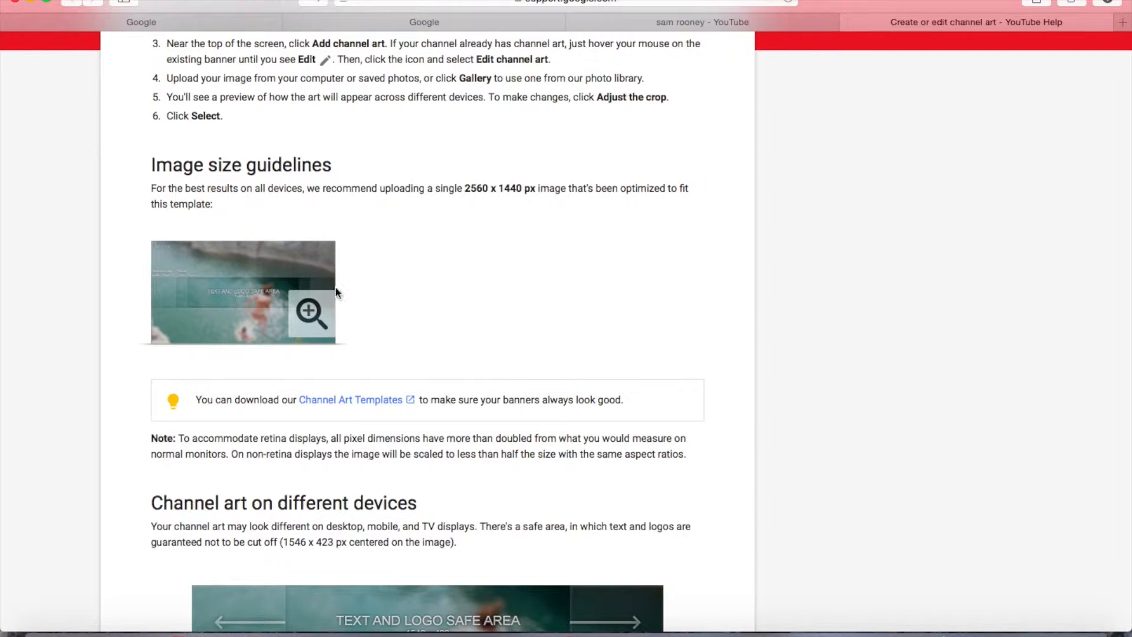
click(359, 410)
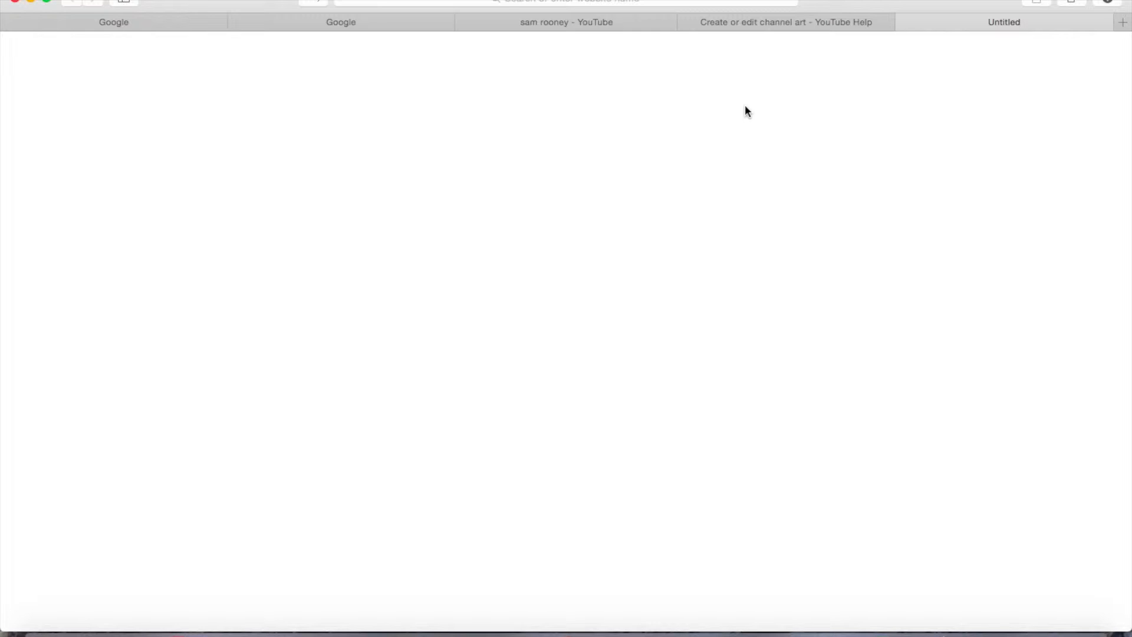
click(1107, 3)
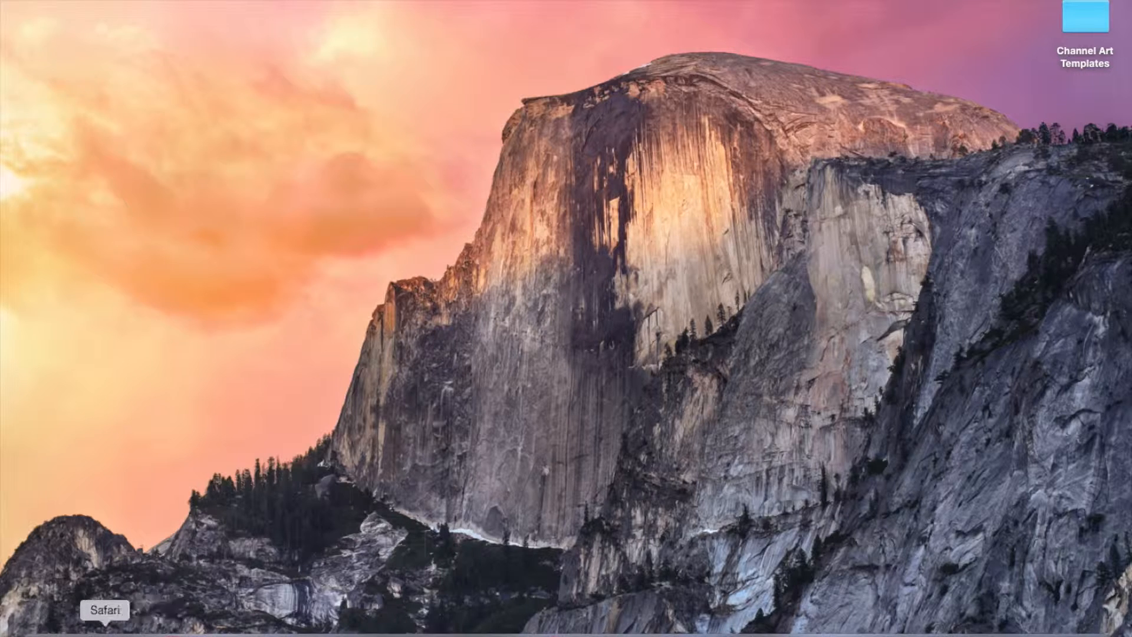
- Return to Safari, search Google for "picmokey.com" and open the PicMonkey photo editor site
click(101, 634)
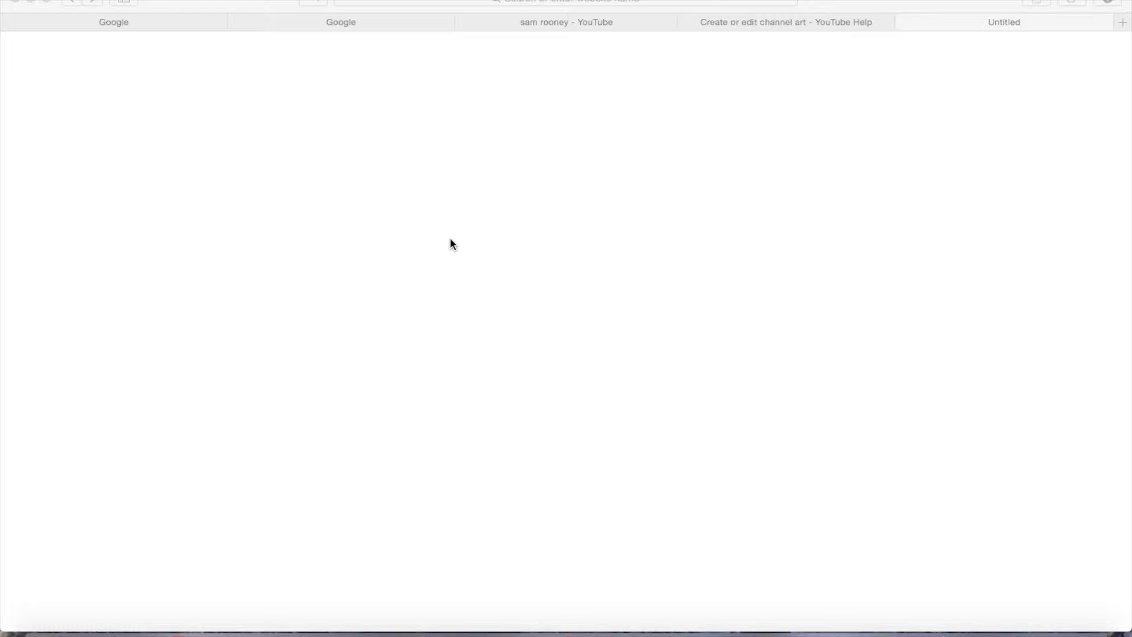
click(362, 24)
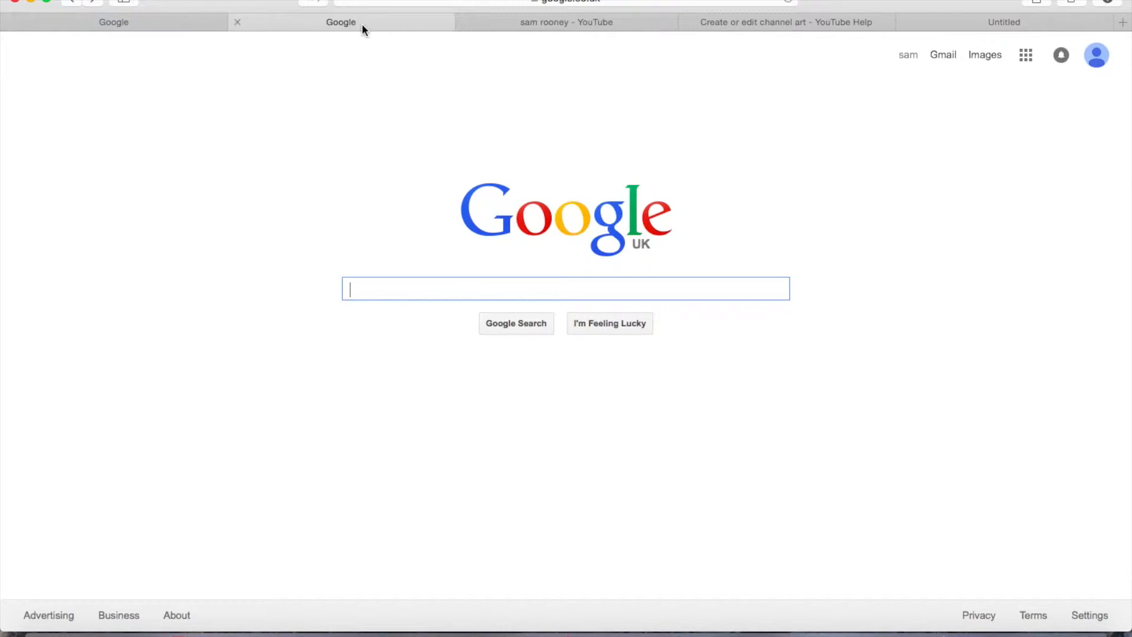
text(pi)
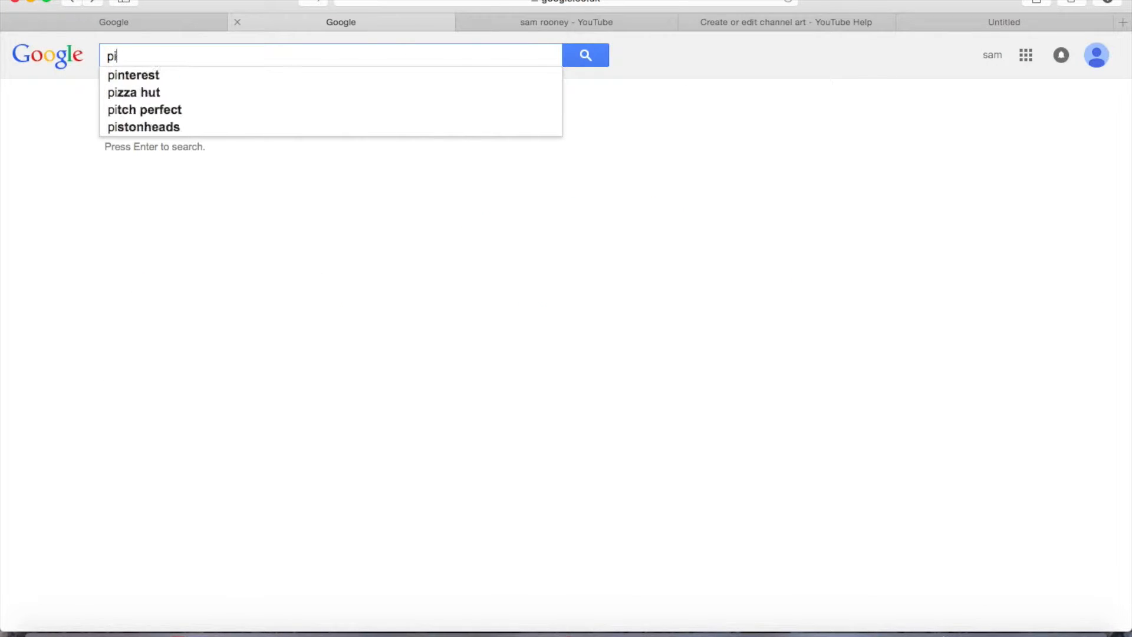
text(cmokey.com)
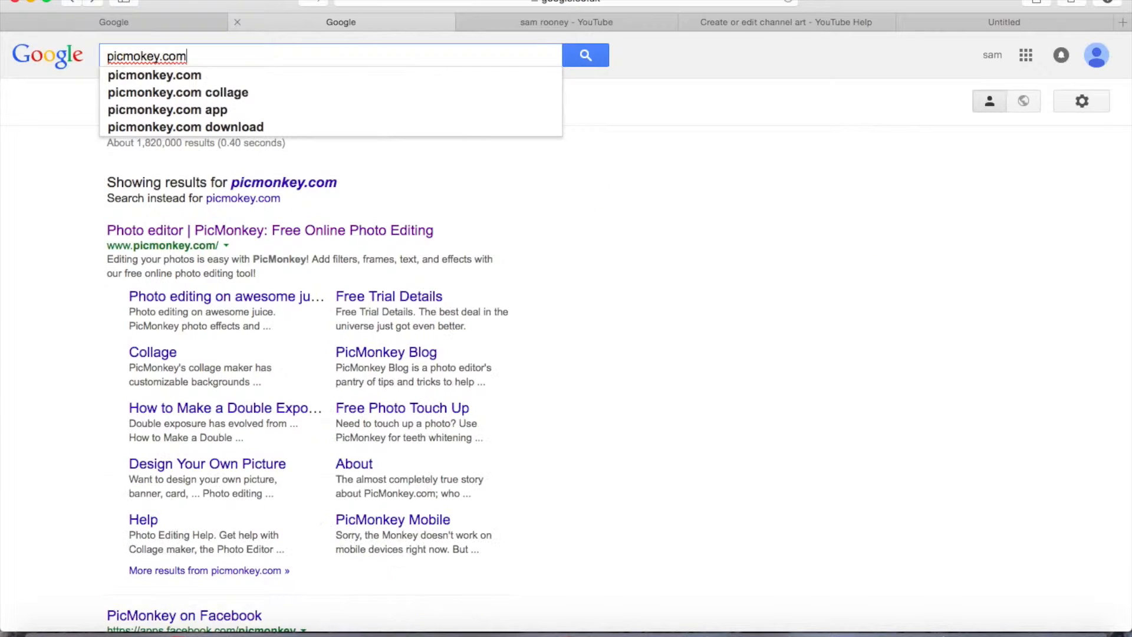
key(Return)
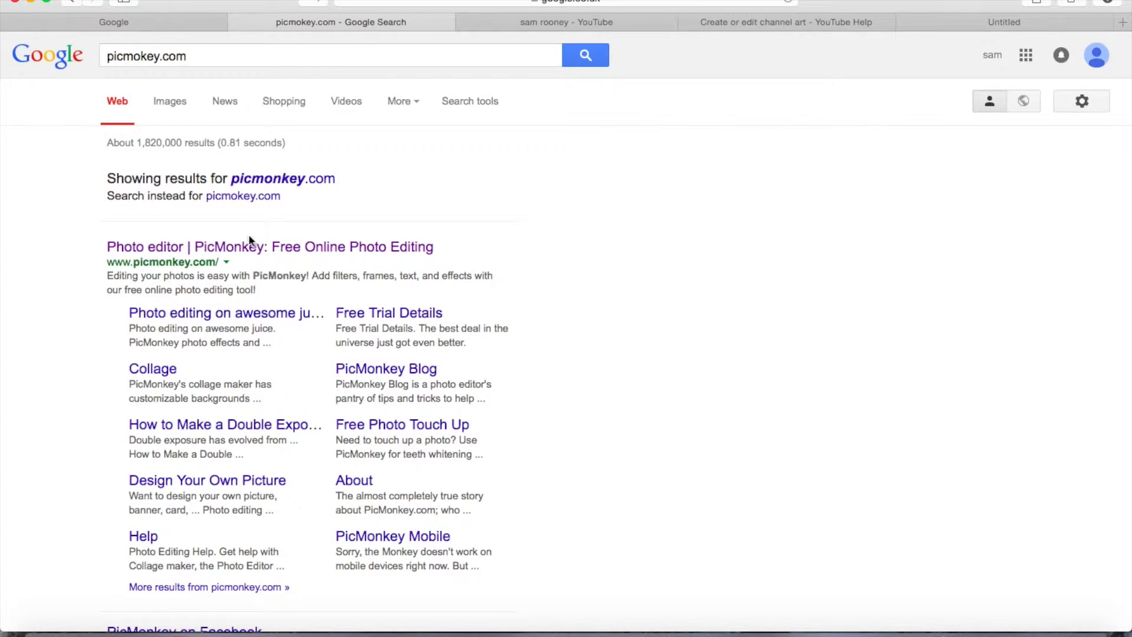
click(246, 249)
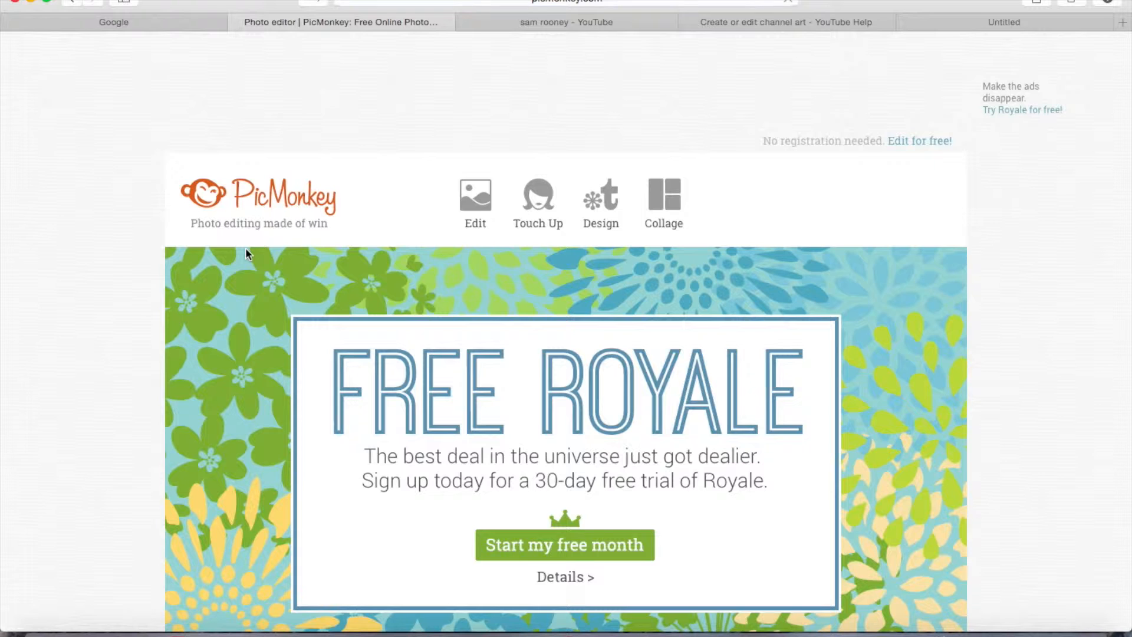
- Open Channel Art Template (Fireworks).png from the desktop's Channel Art Templates folder for editing in PicMonkey
mouse_move(481, 197)
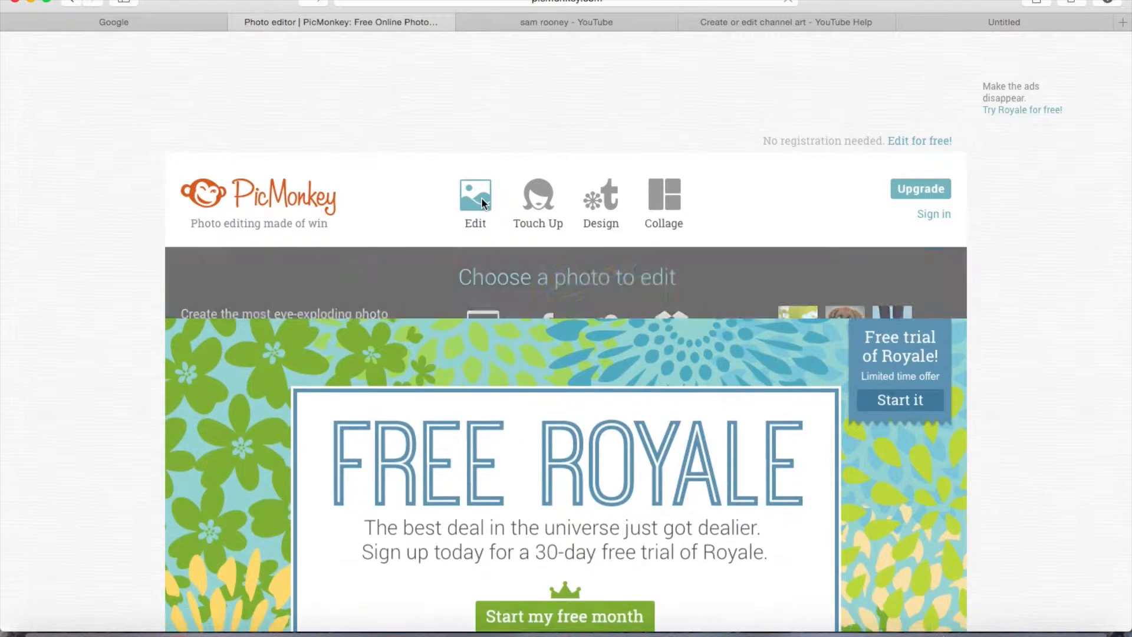
click(492, 319)
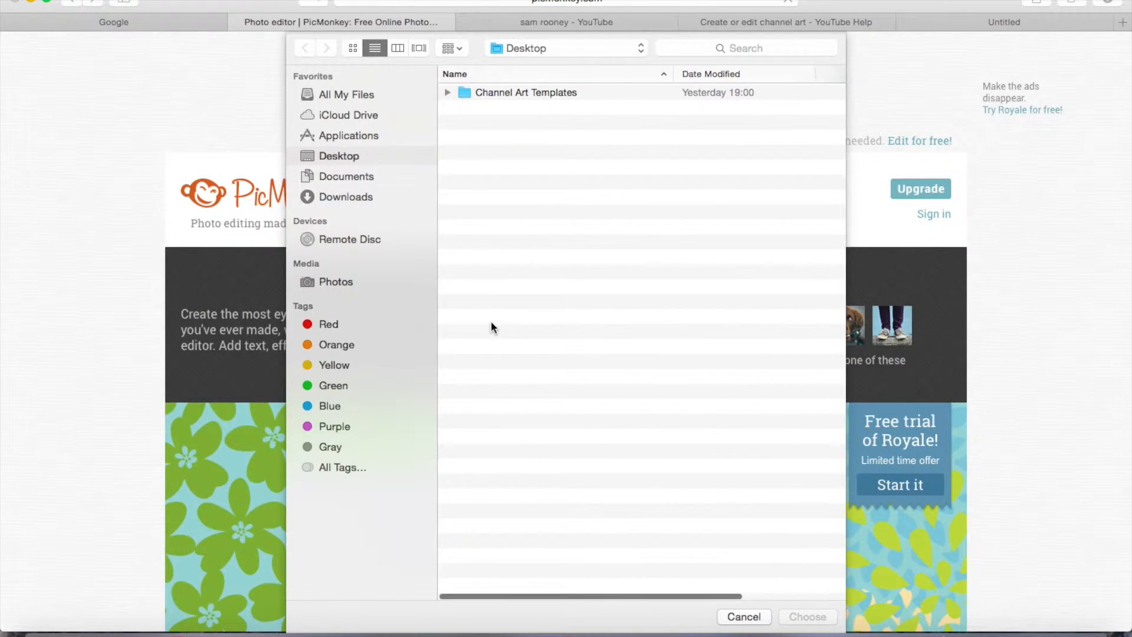
click(510, 97)
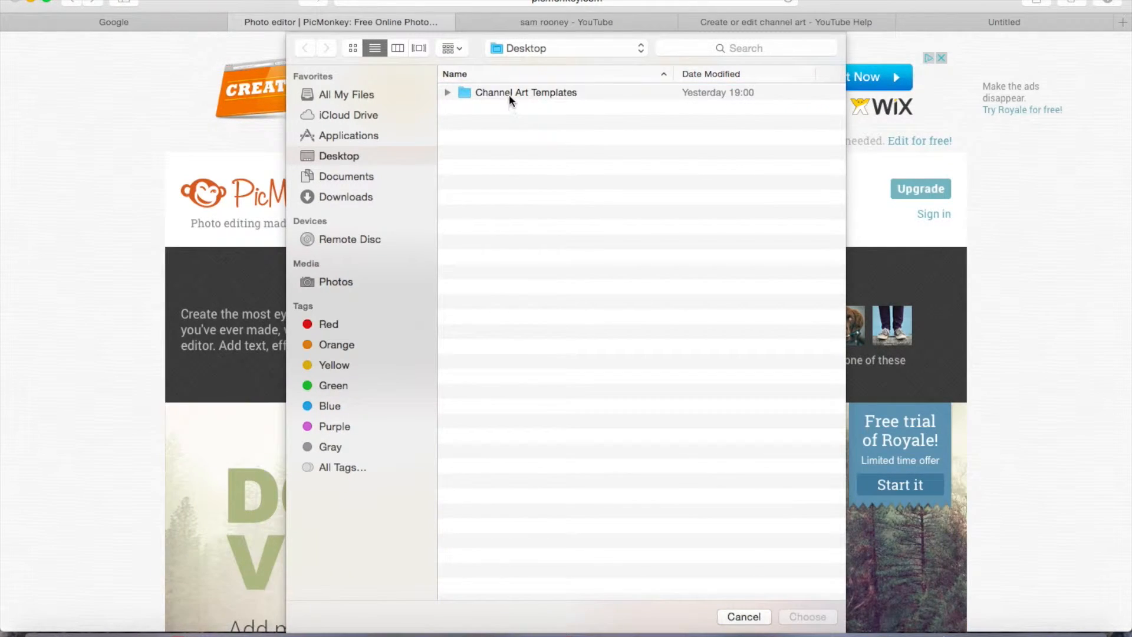
click(508, 94)
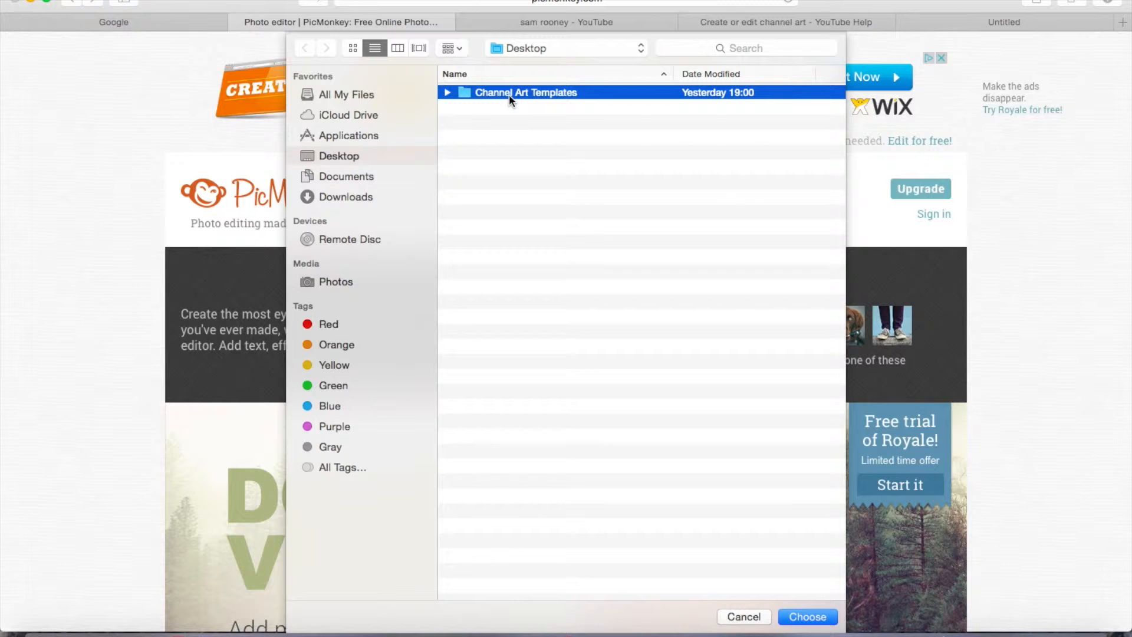
click(808, 616)
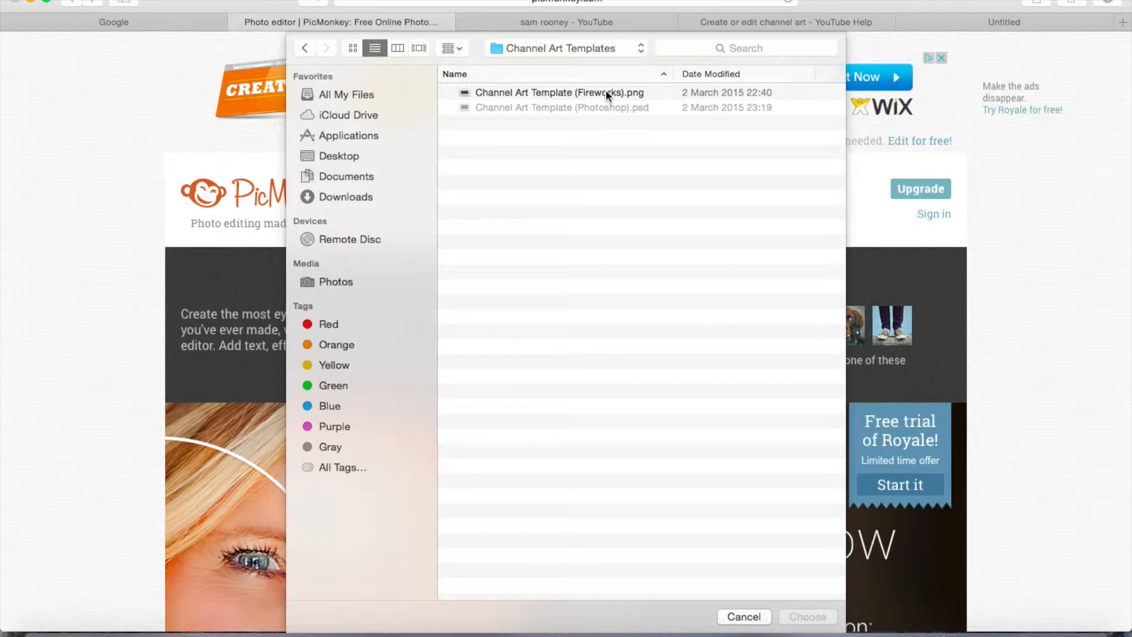
click(606, 92)
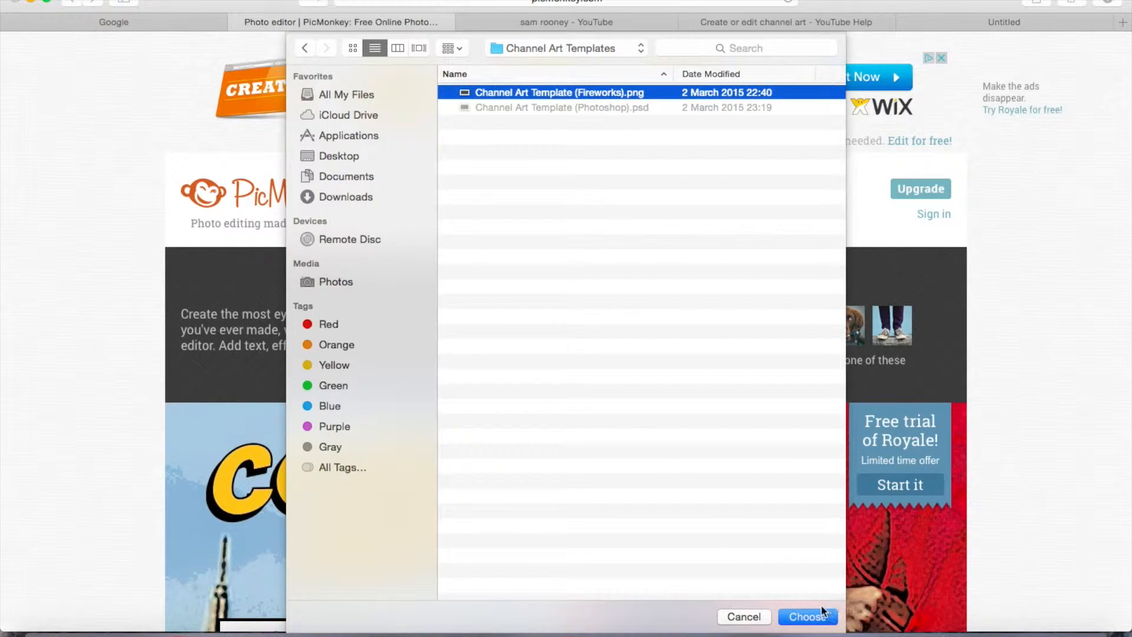
click(821, 613)
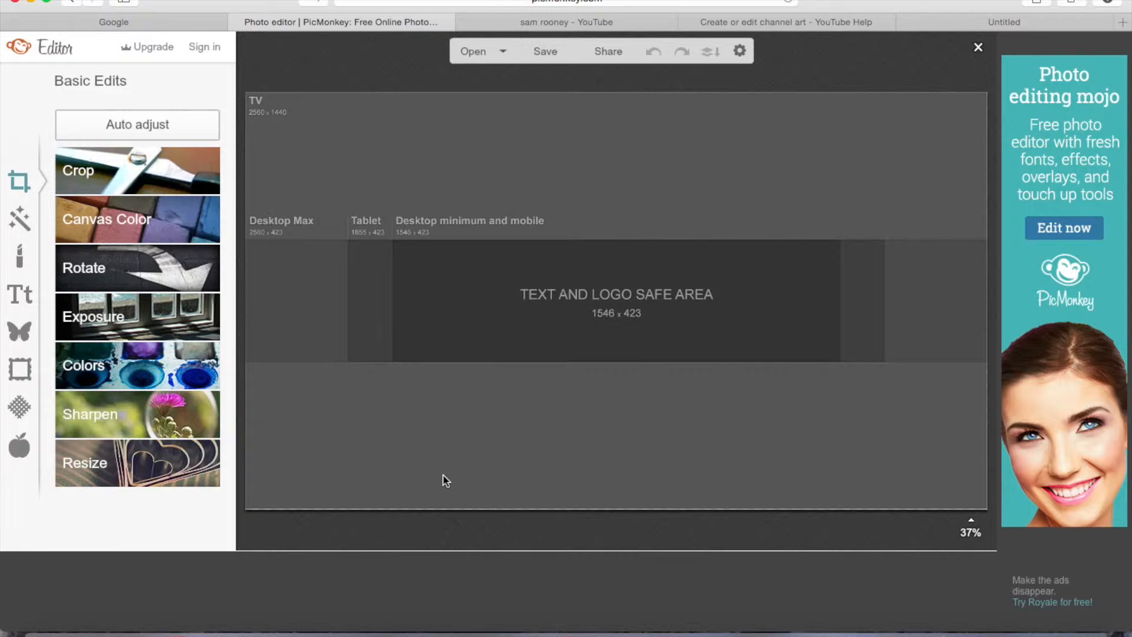
click(19, 219)
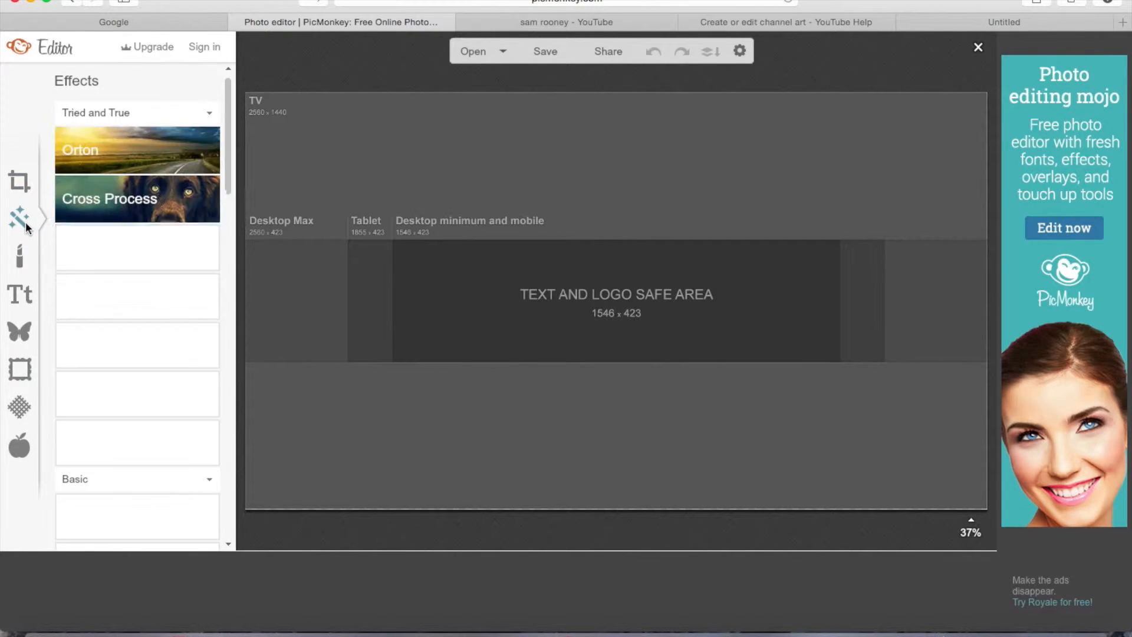
click(15, 265)
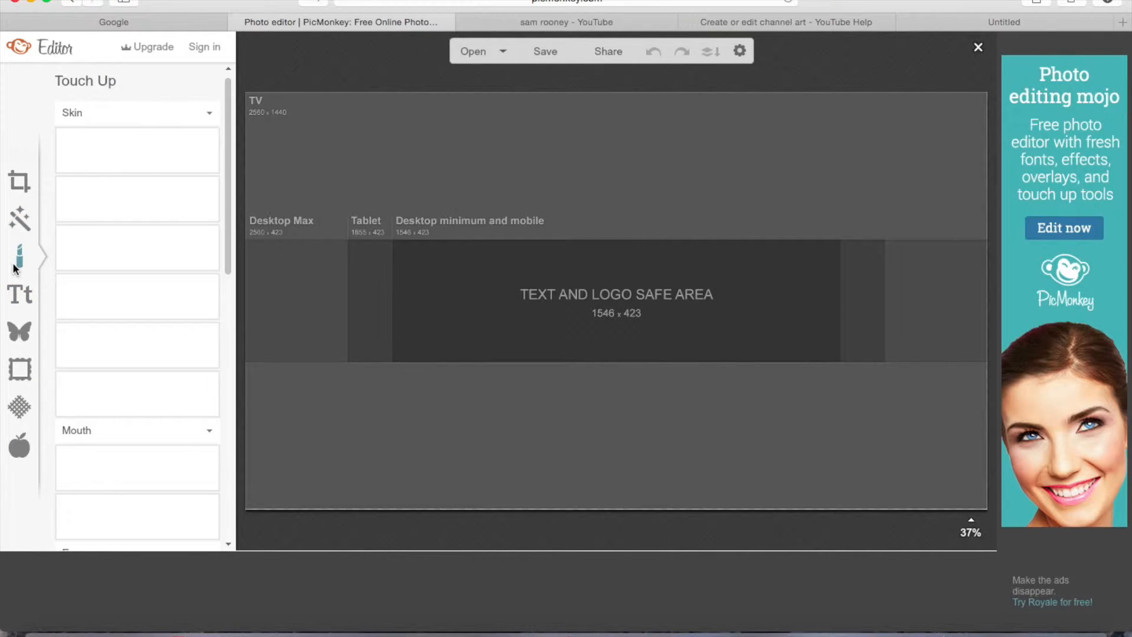
click(19, 302)
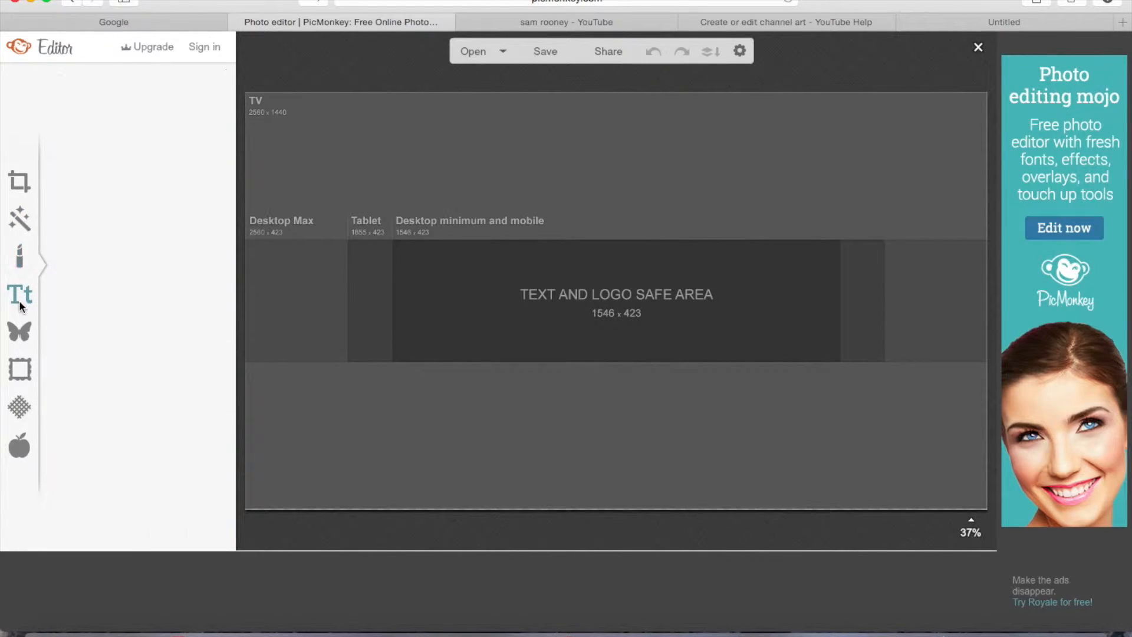
- Add a geometric ellipse overlay and enlarge it to surround the "TEXT AND LOGO SAFE AREA" caption
click(23, 335)
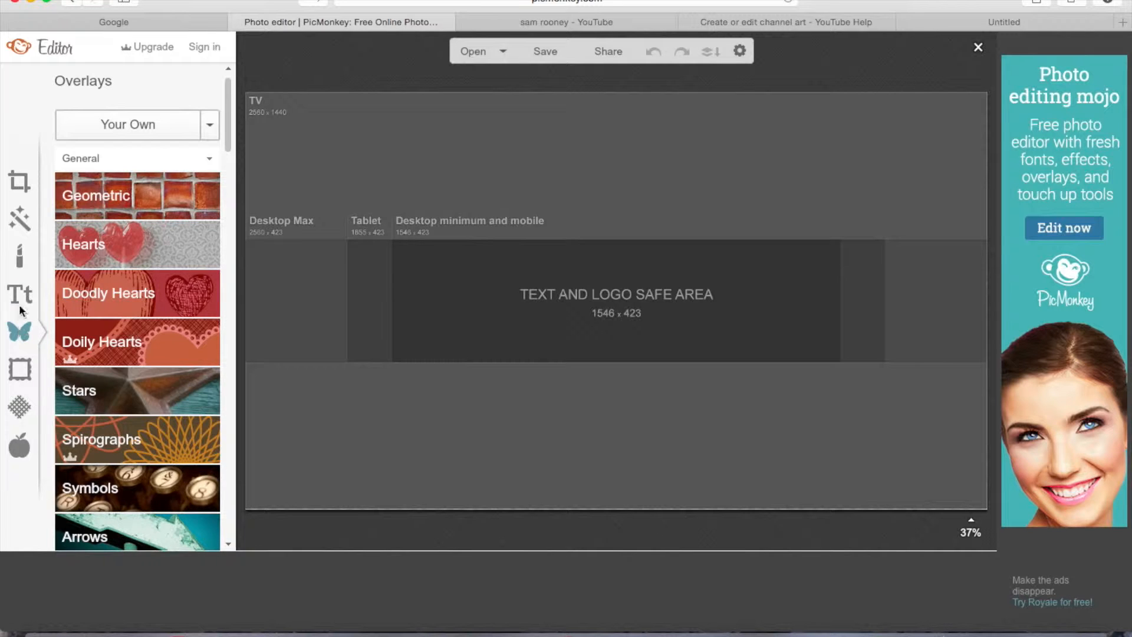
click(139, 196)
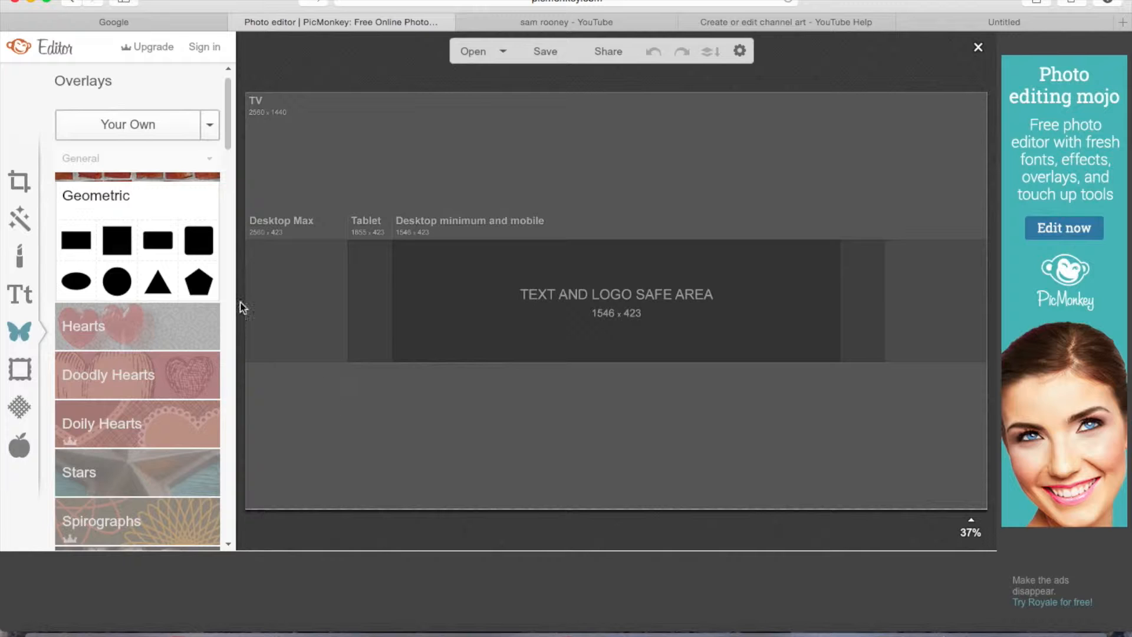
click(71, 283)
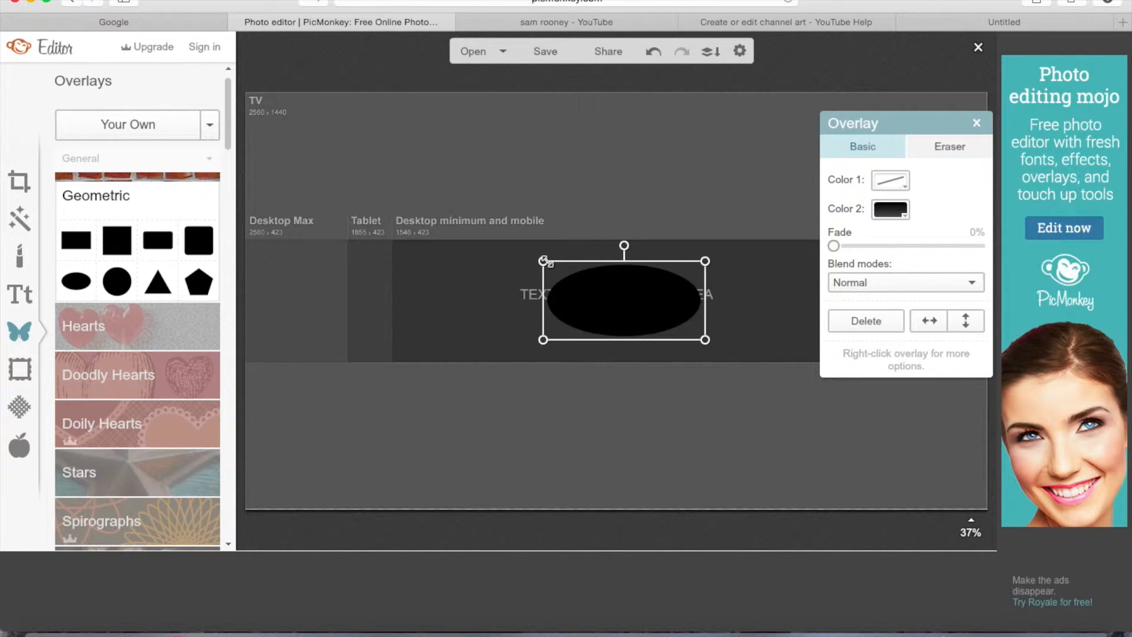
drag(543, 261, 500, 249)
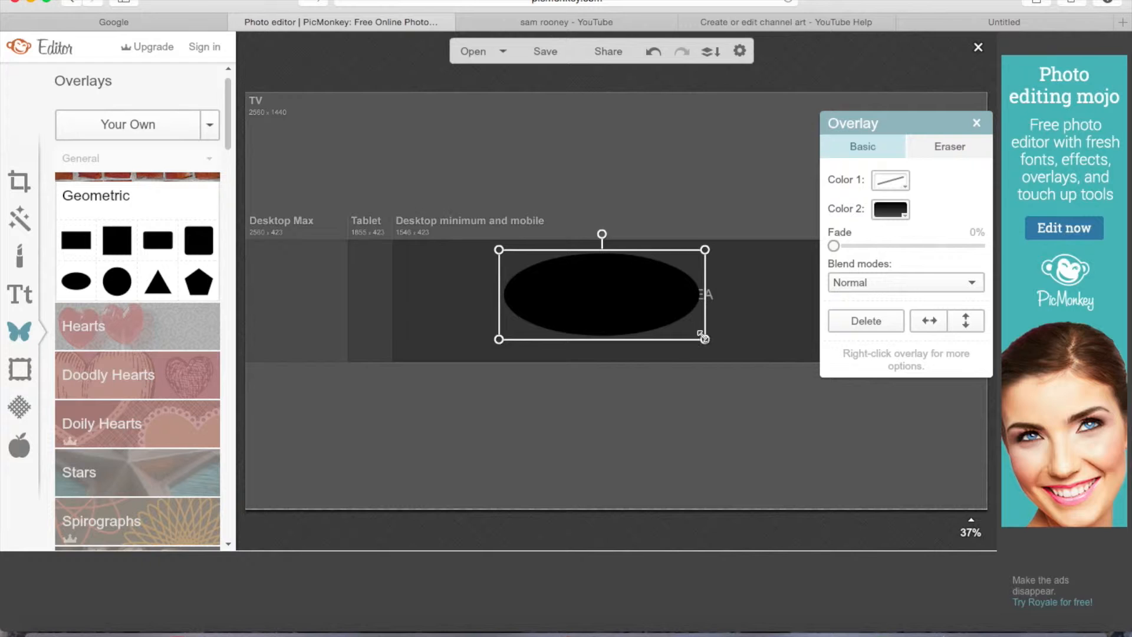
drag(705, 339, 745, 343)
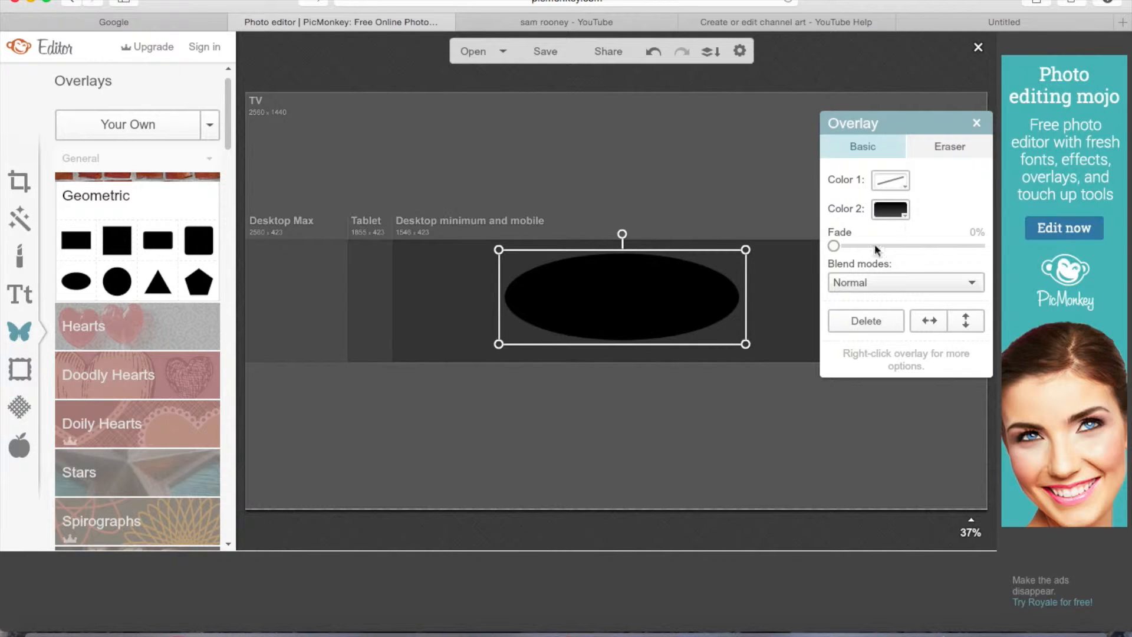
- Give the ellipse overlay a white outline and a transparent fill
click(902, 187)
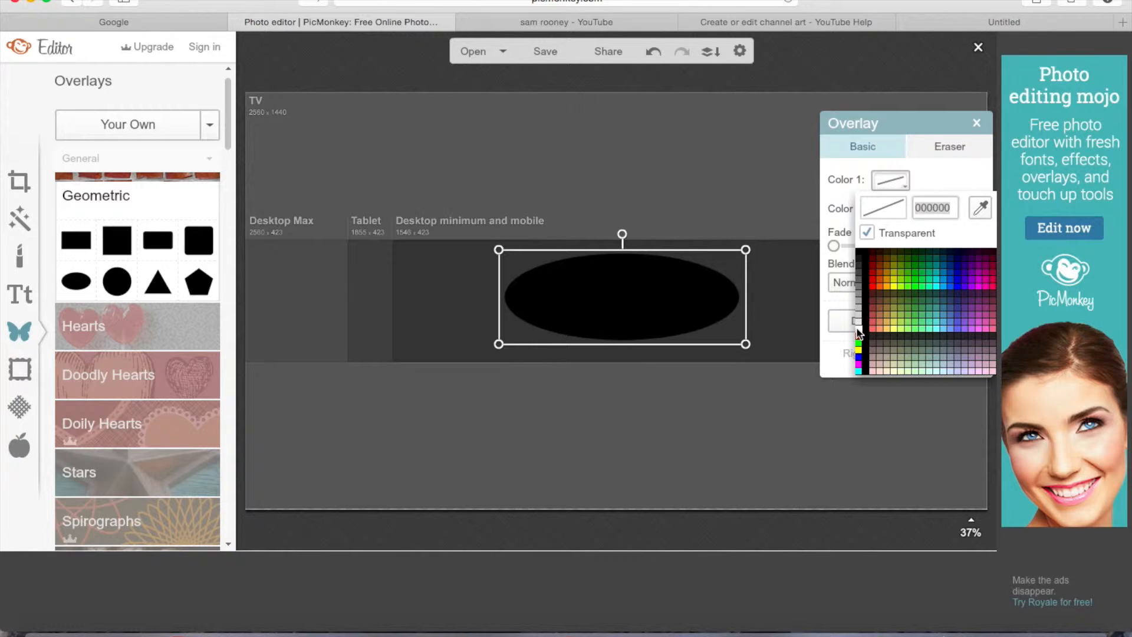
click(858, 334)
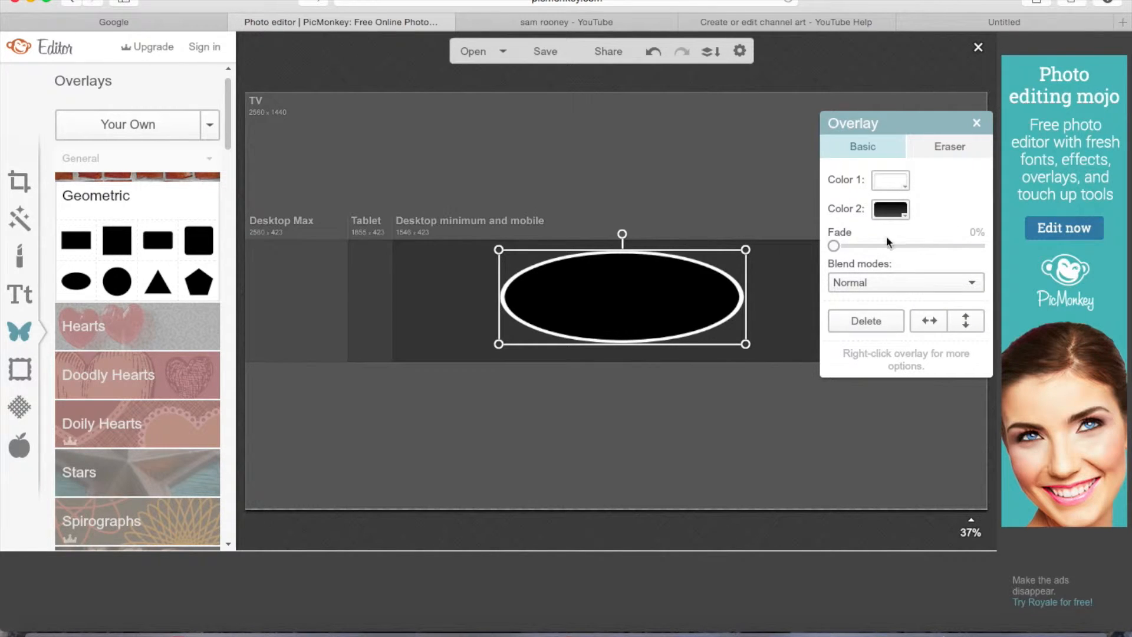
click(907, 217)
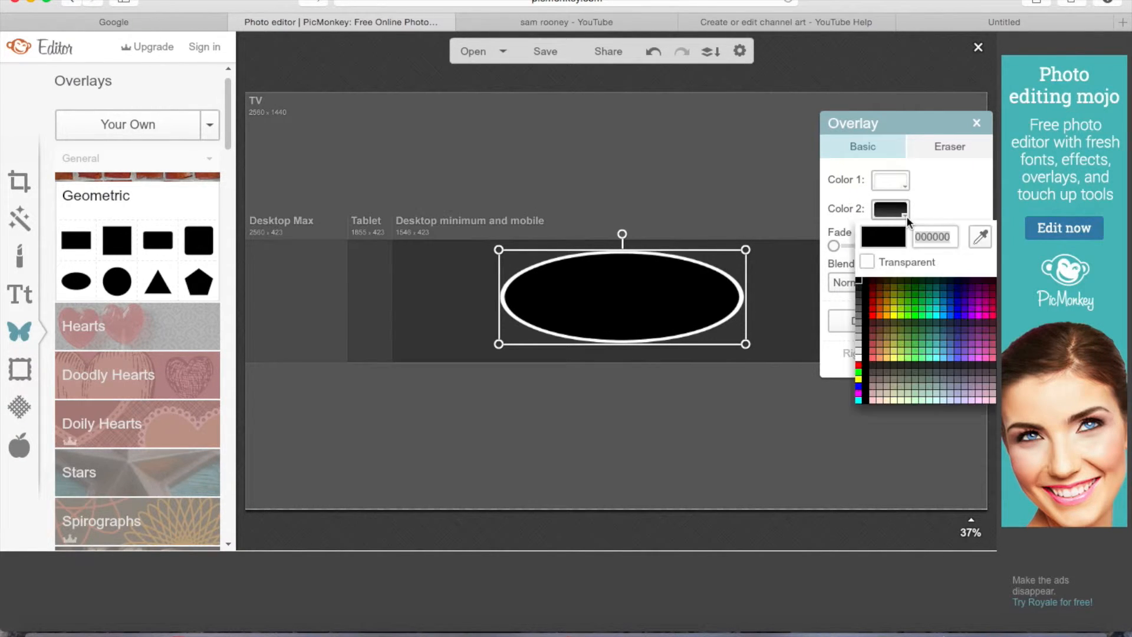
click(868, 263)
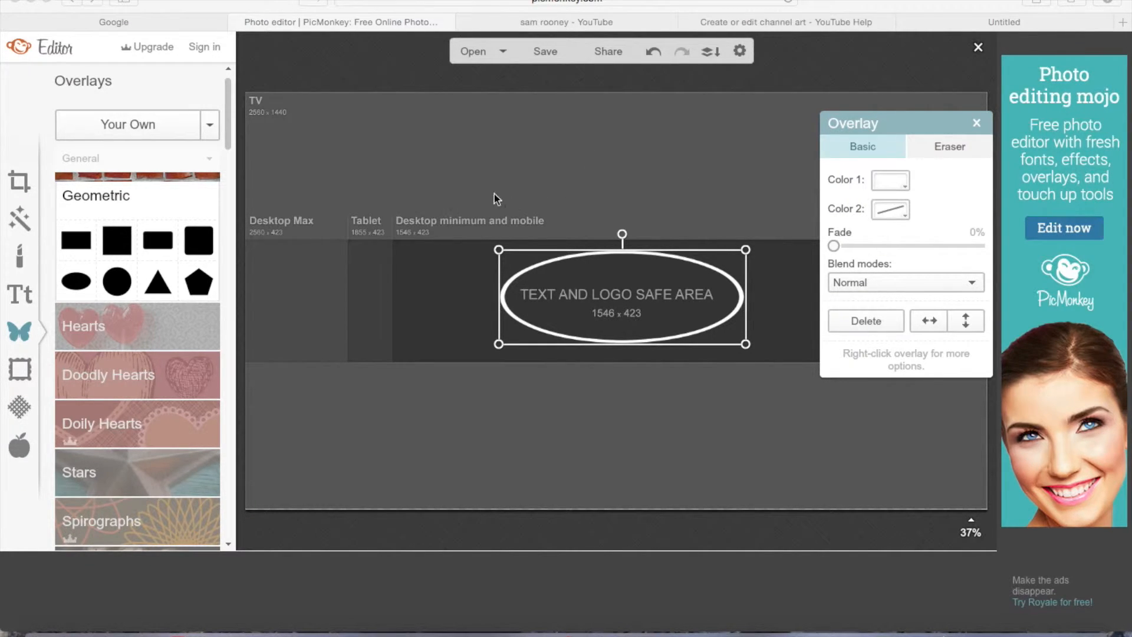
- Browse the available text fonts and choose Chelsea Market from the Handwriting group
click(26, 305)
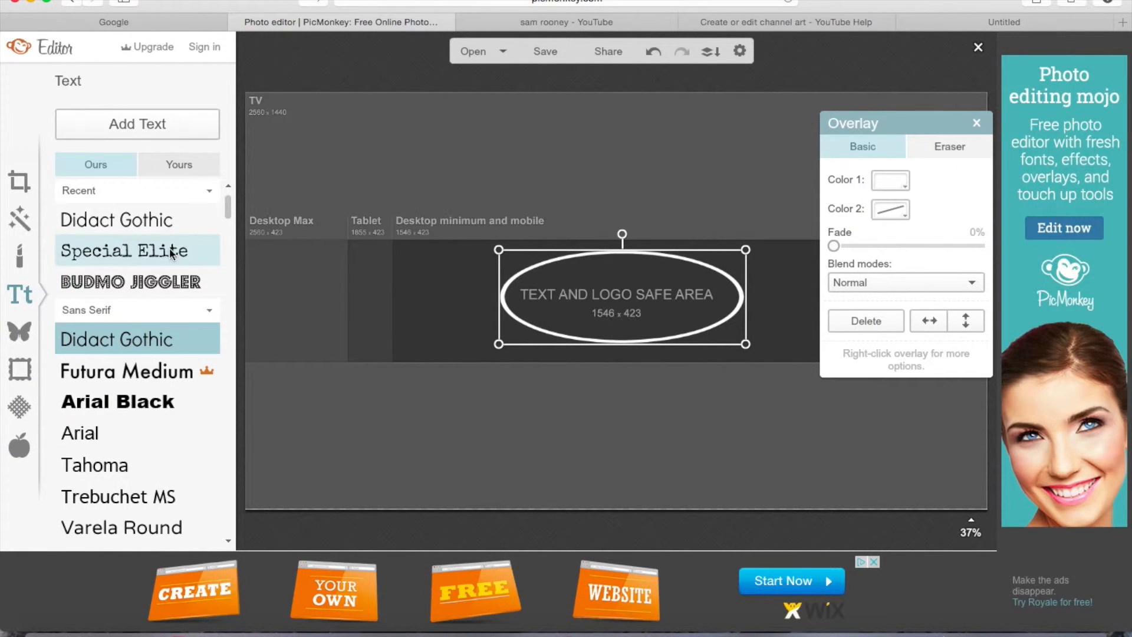
drag(231, 204, 232, 215)
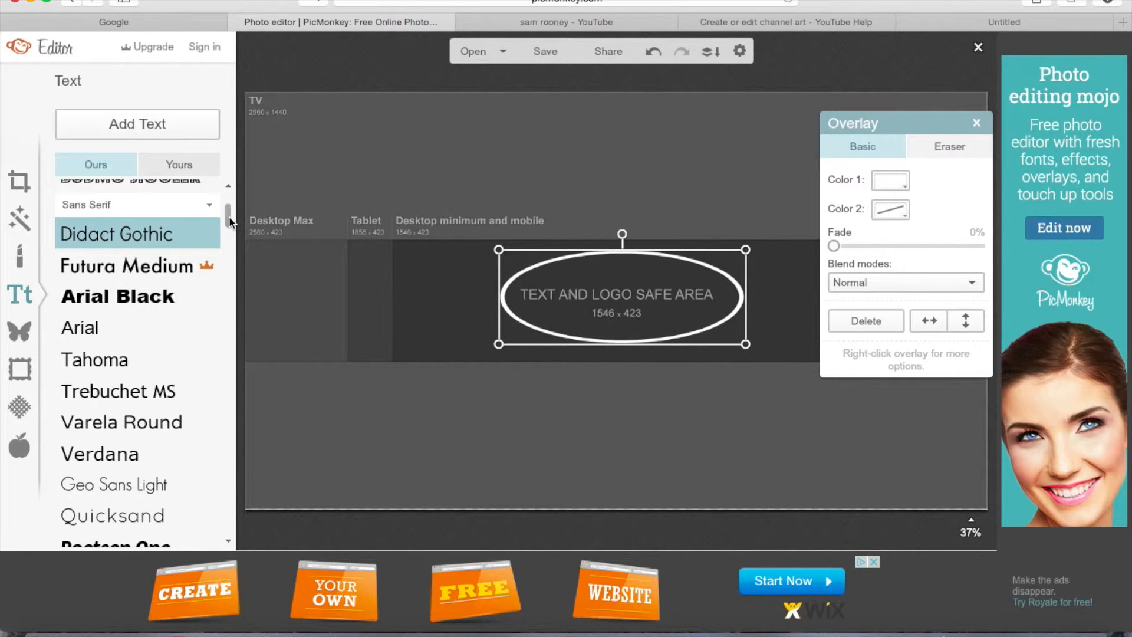
mouse_move(229, 216)
mouse_down()
mouse_move(230, 324)
mouse_move(229, 223)
mouse_up()
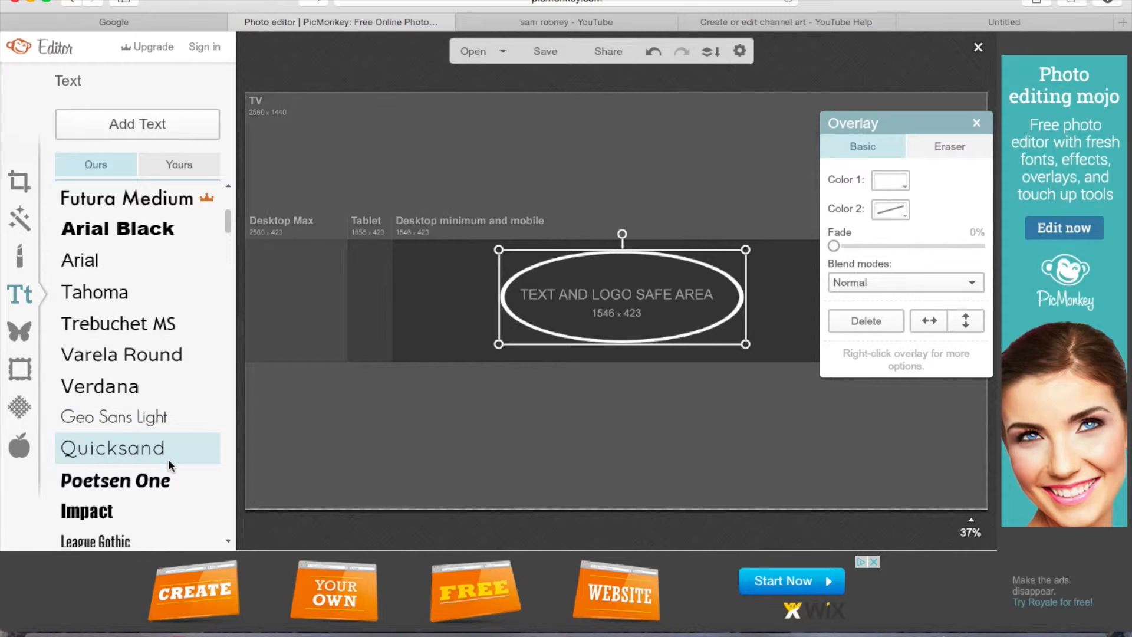
drag(224, 218, 229, 229)
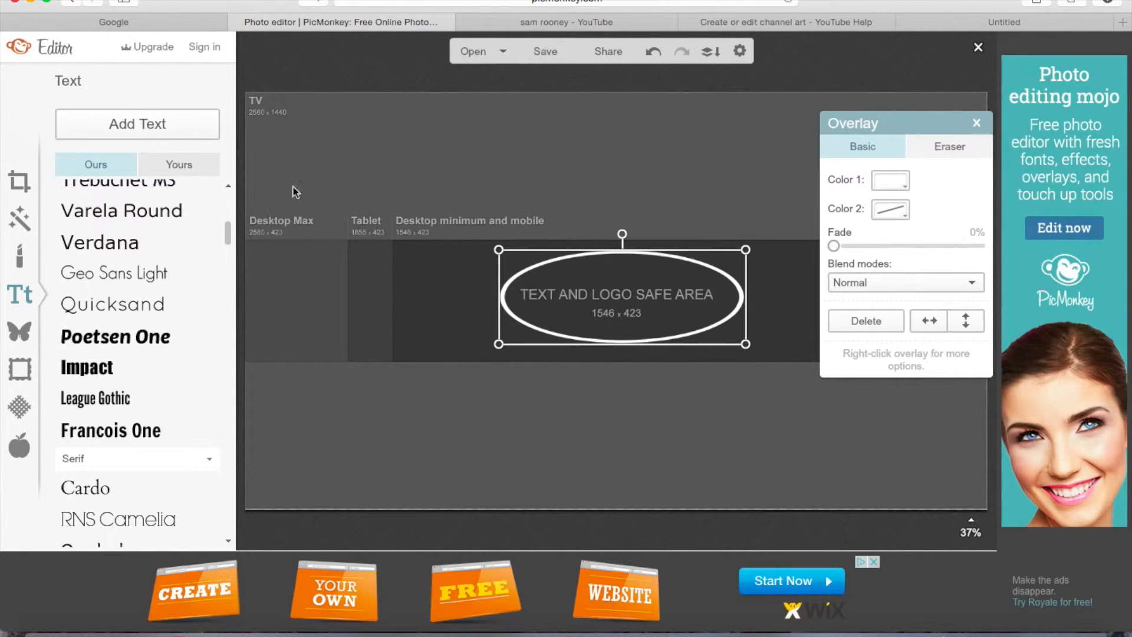
drag(229, 228, 231, 290)
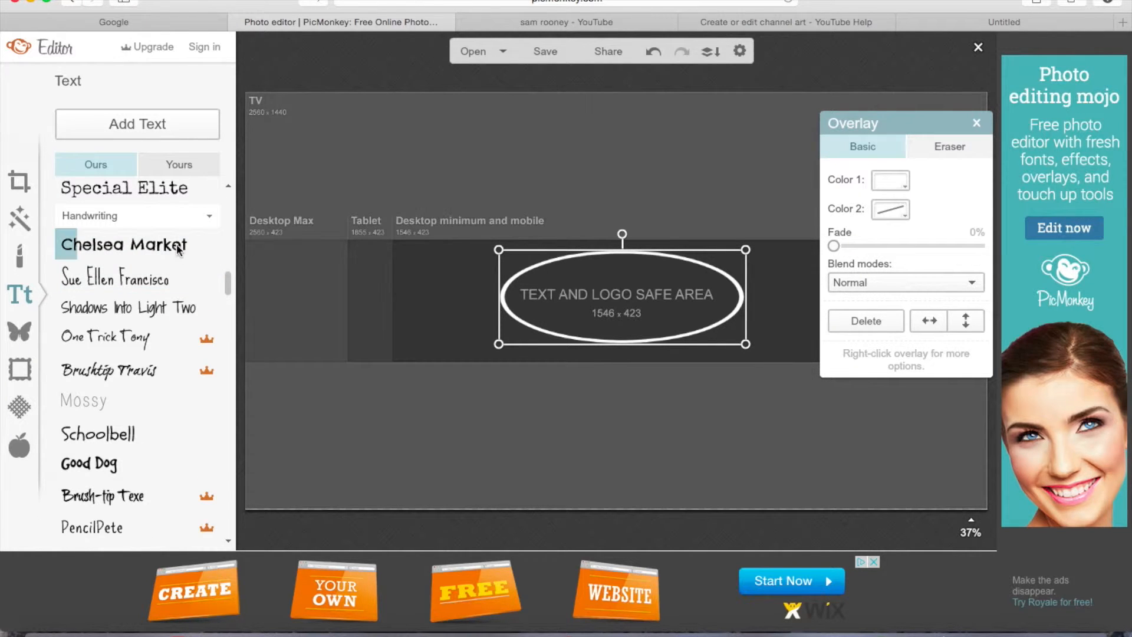
scroll(176, 243, up, 1)
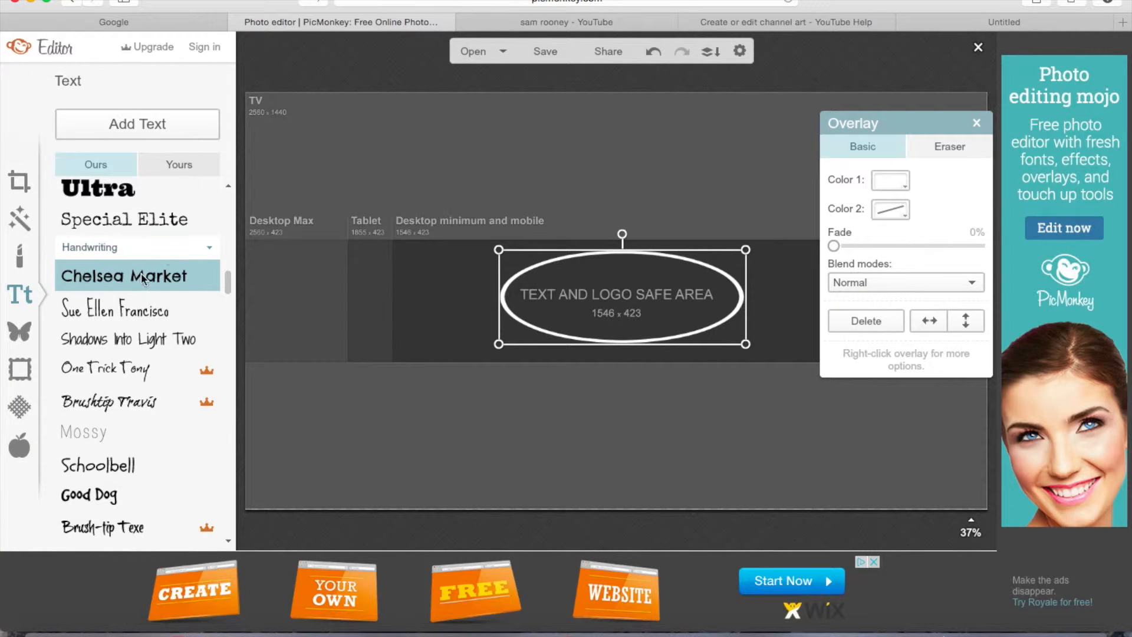
- Add a text box over the ellipse reading "meraidetv"
click(169, 122)
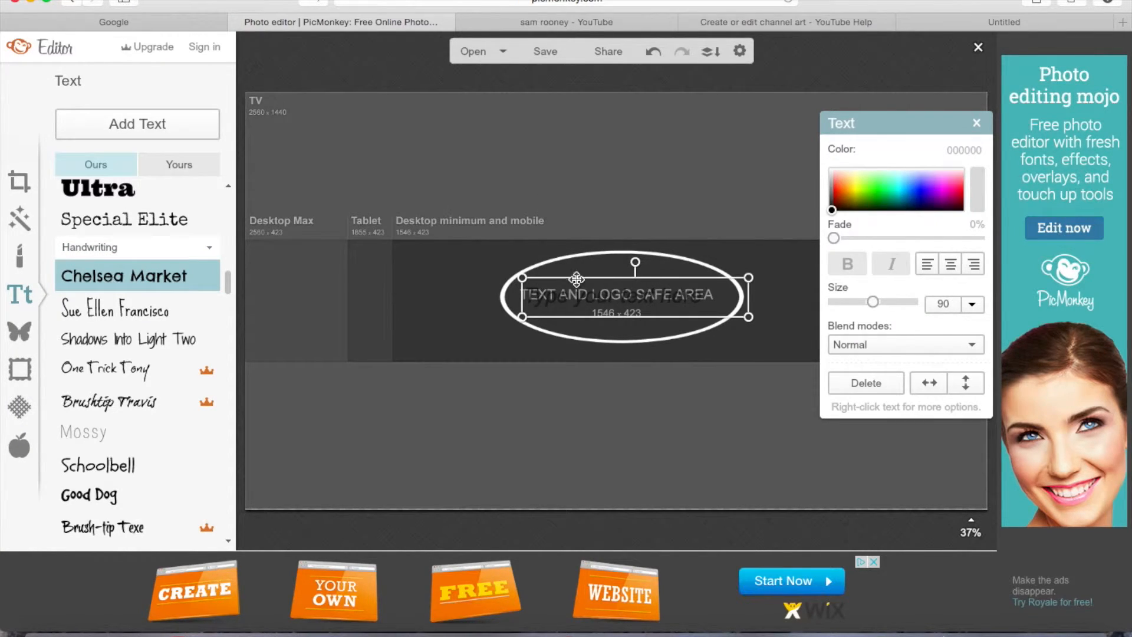
double_click(644, 294)
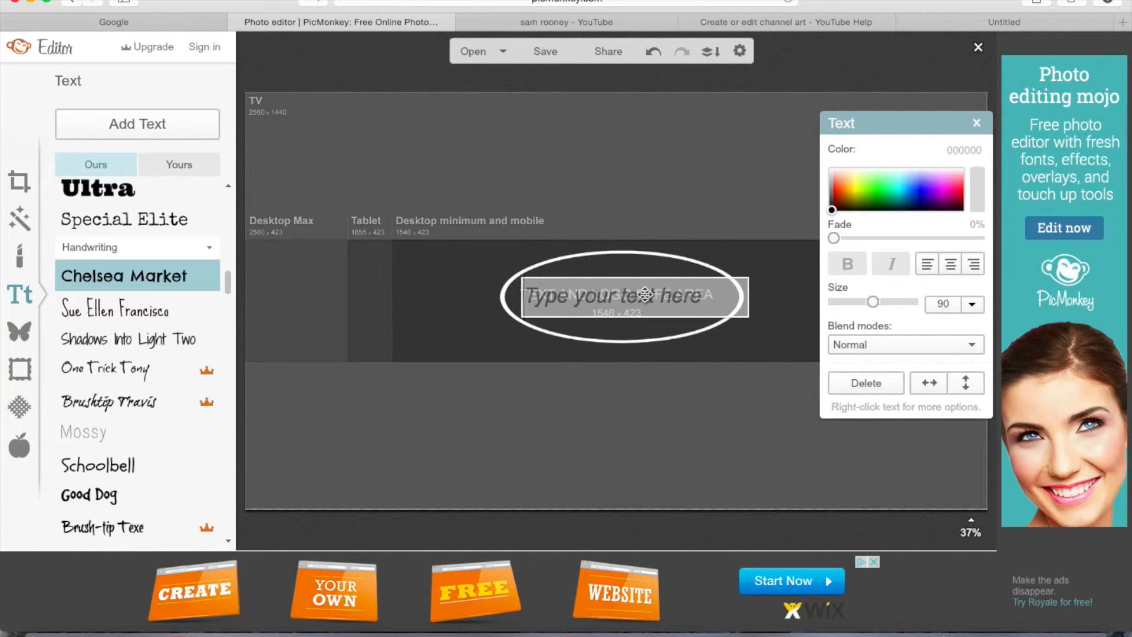
text(m)
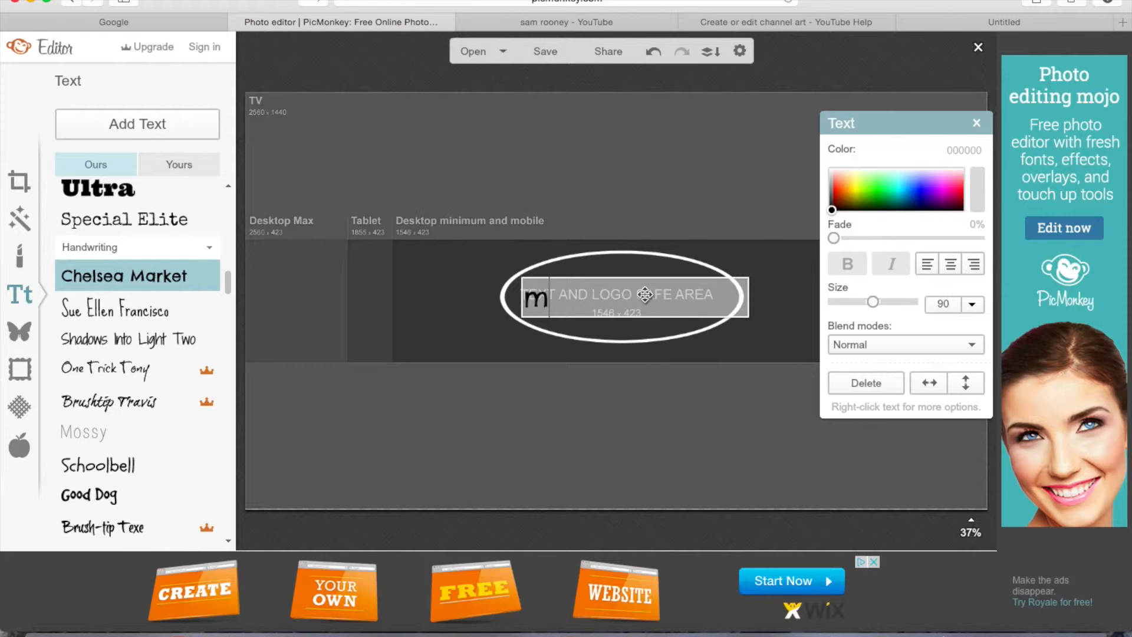
text(eraidev)
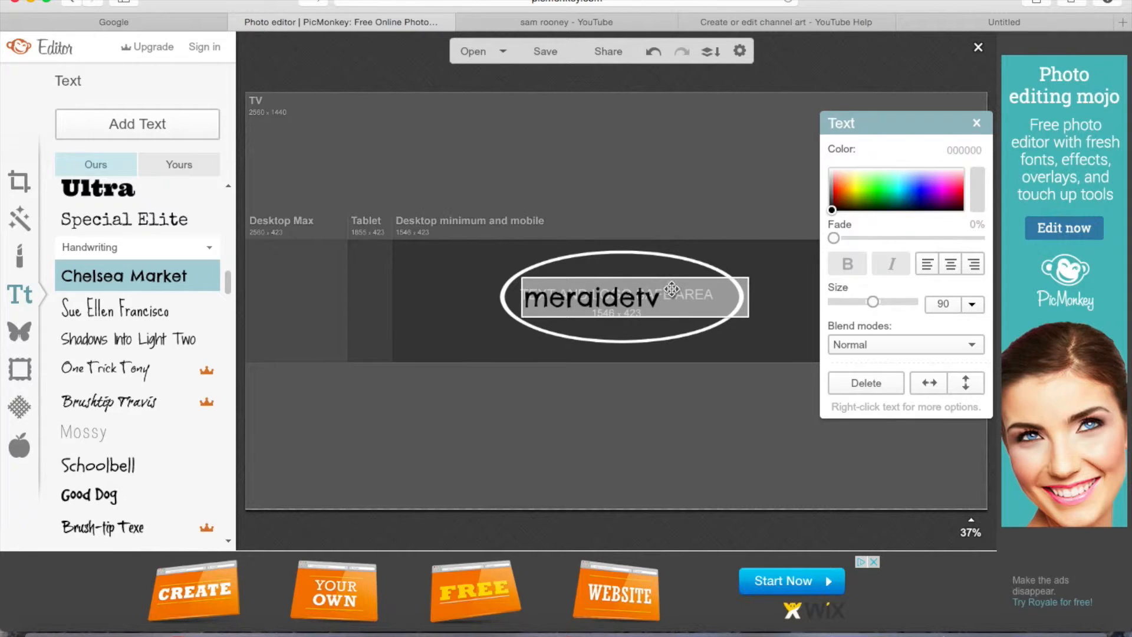
- Recolor the whole "meraidetv" text to the very pale blue e9f5ff
drag(671, 292, 517, 295)
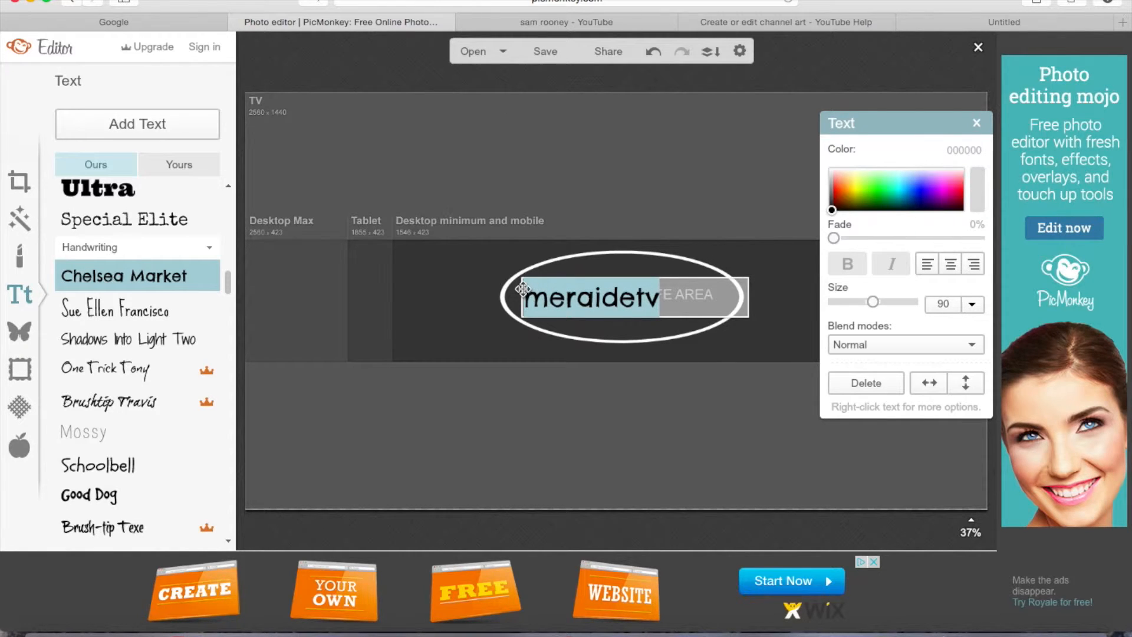
click(829, 211)
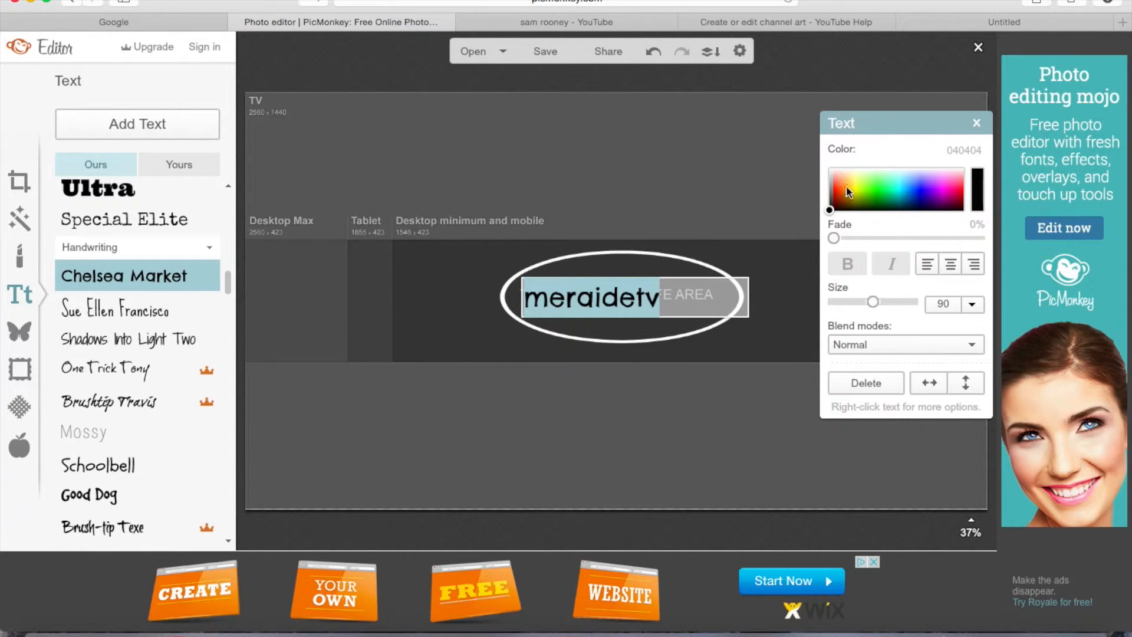
click(883, 170)
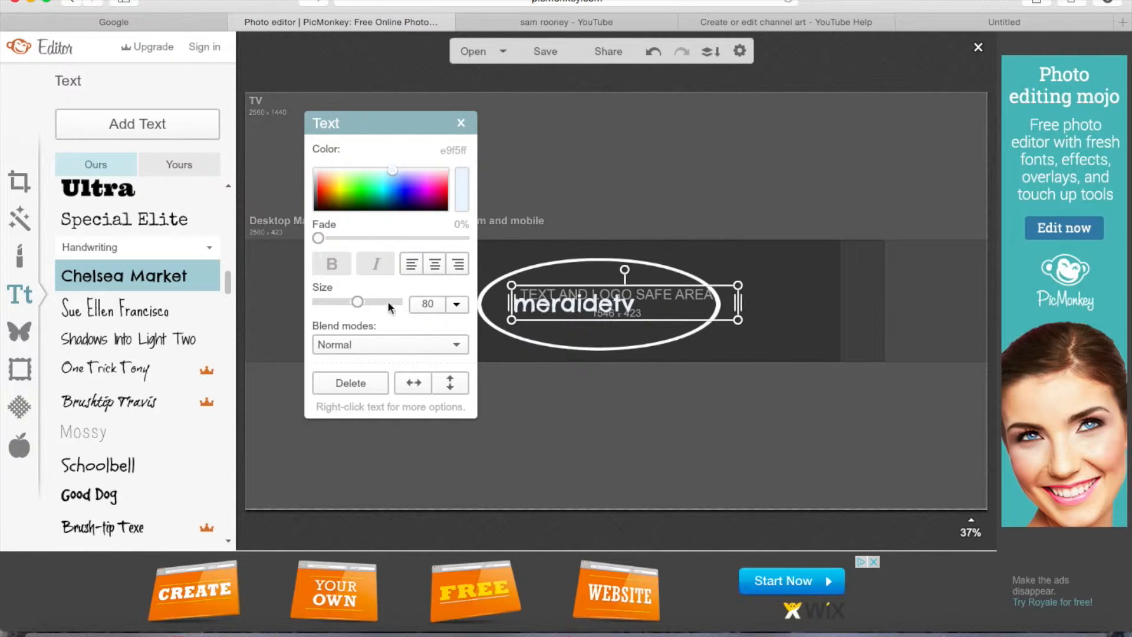
- Enlarge the "meraidetv" text to size 127, centre it inside the ellipse, and deselect it
drag(359, 302, 370, 302)
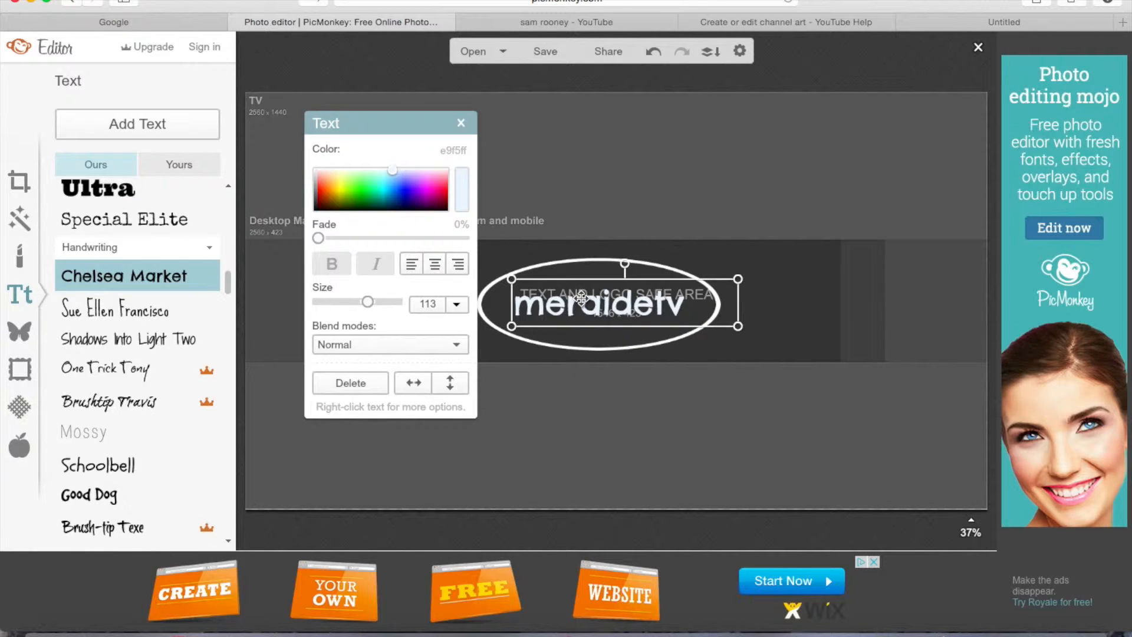
drag(580, 299, 574, 291)
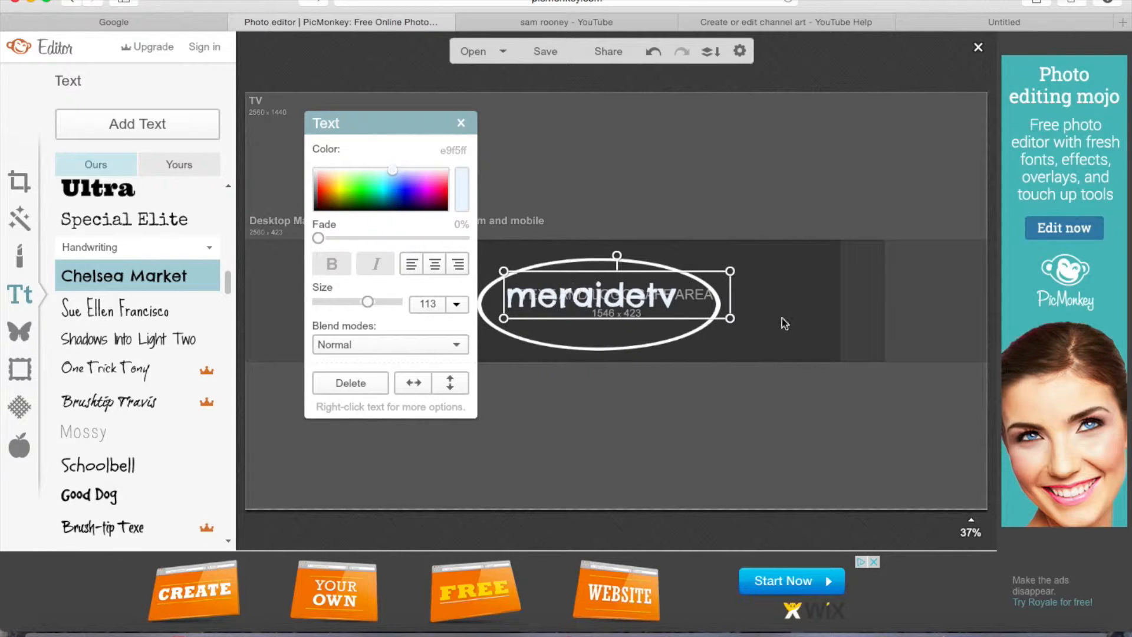
drag(731, 319, 762, 348)
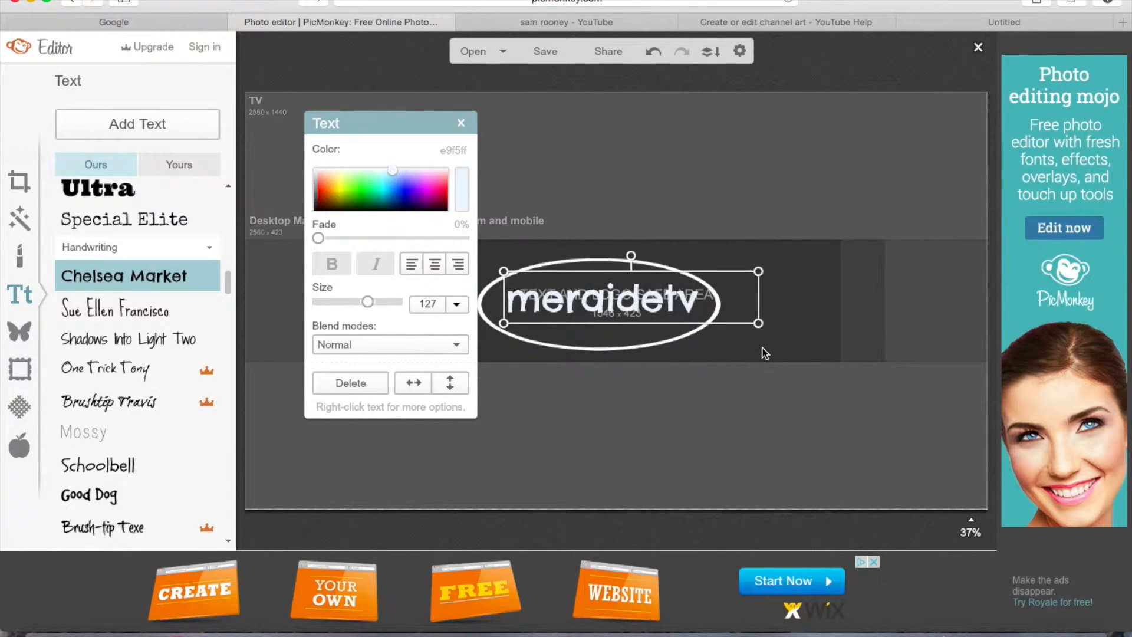
drag(603, 299, 597, 304)
click(352, 441)
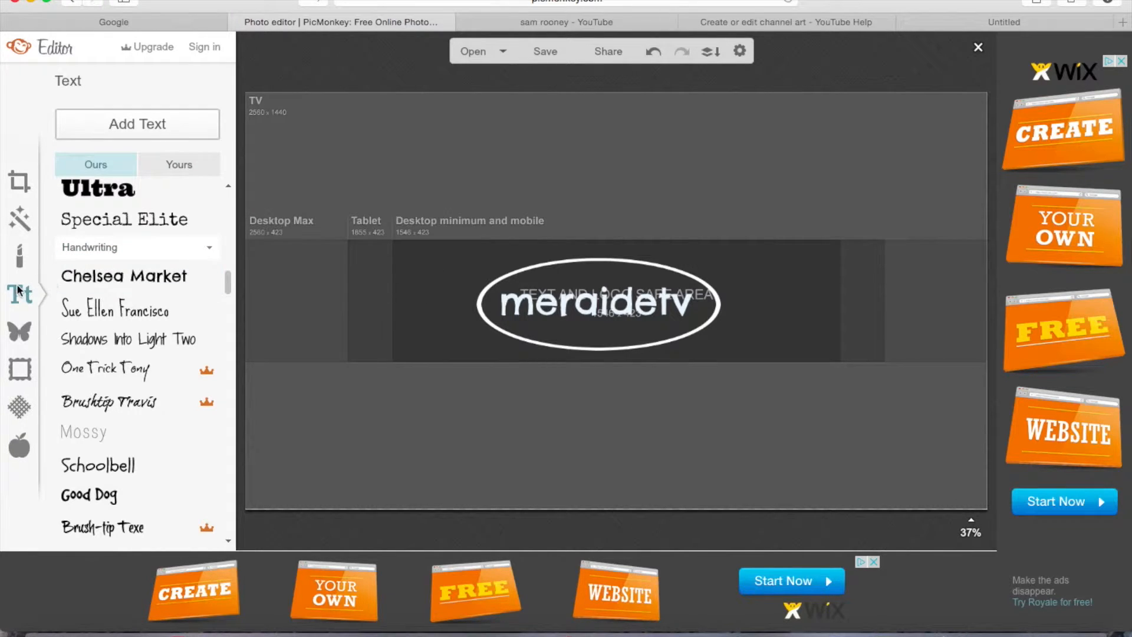
- Add the plain anchor overlay from the Nautical set and place it to the right of the ellipse, near the template band's edge
click(19, 334)
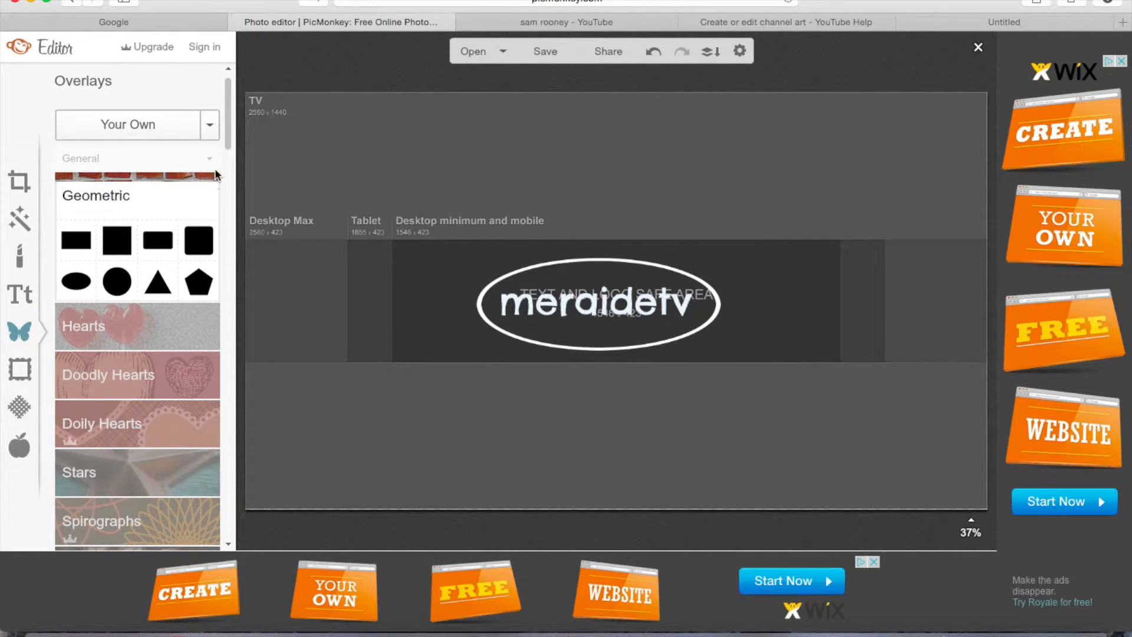
drag(227, 151, 239, 217)
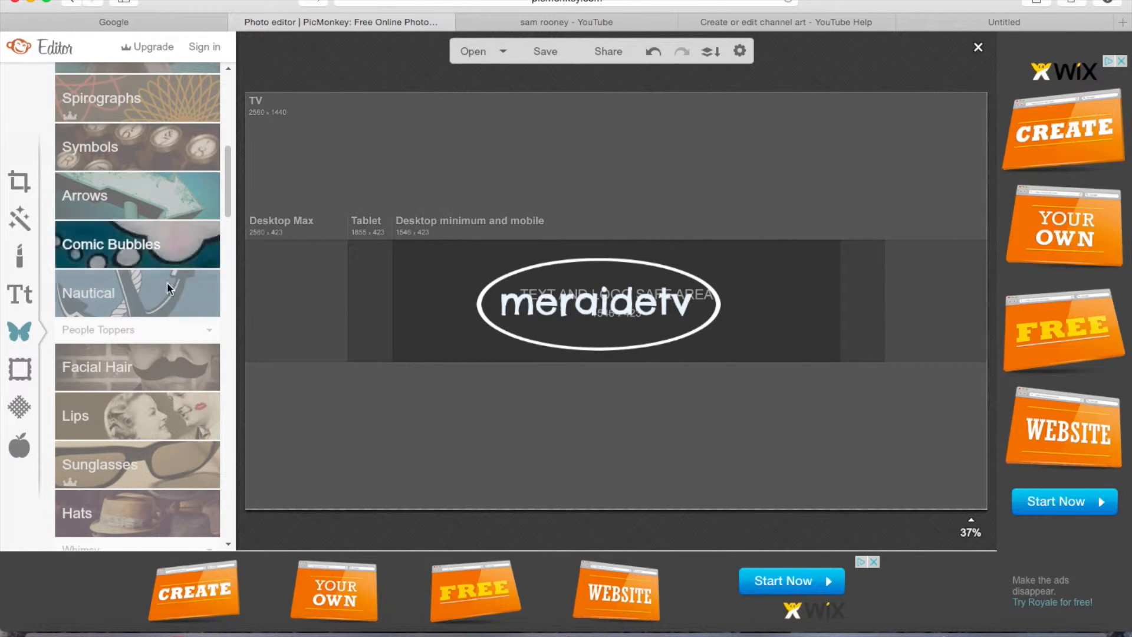
click(167, 282)
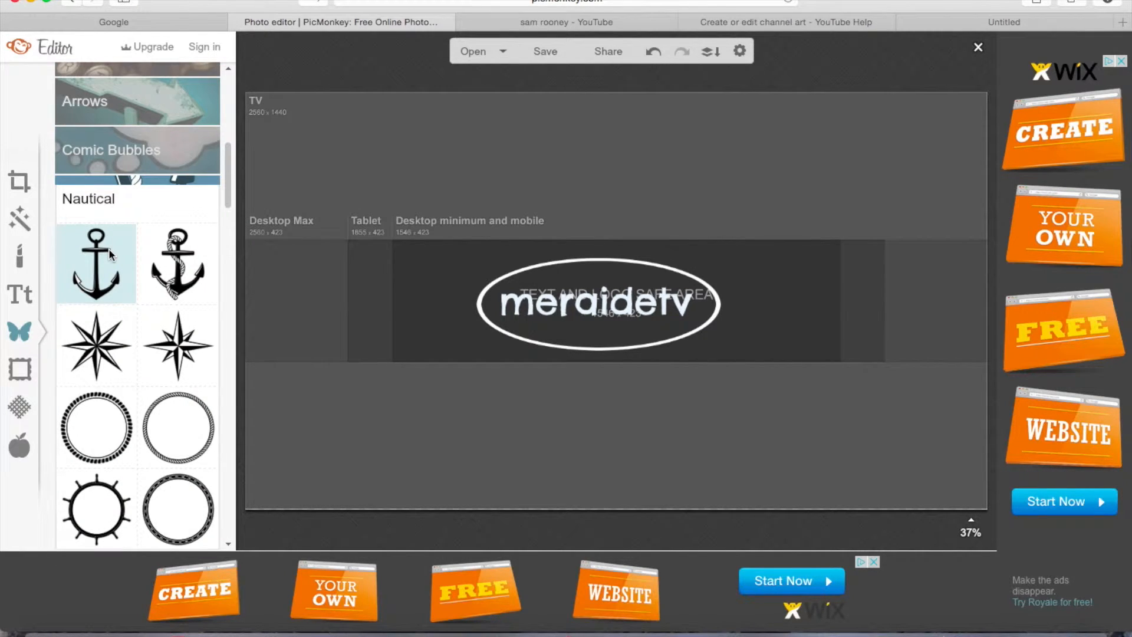
mouse_move(226, 182)
mouse_down()
mouse_move(231, 246)
mouse_move(228, 192)
mouse_up()
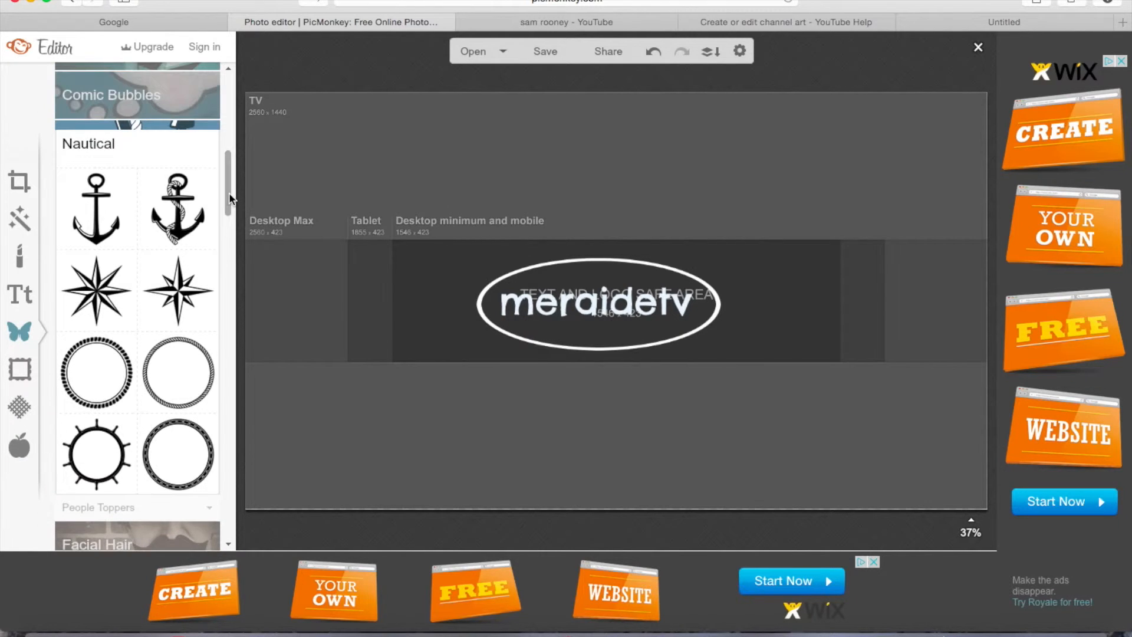
click(67, 225)
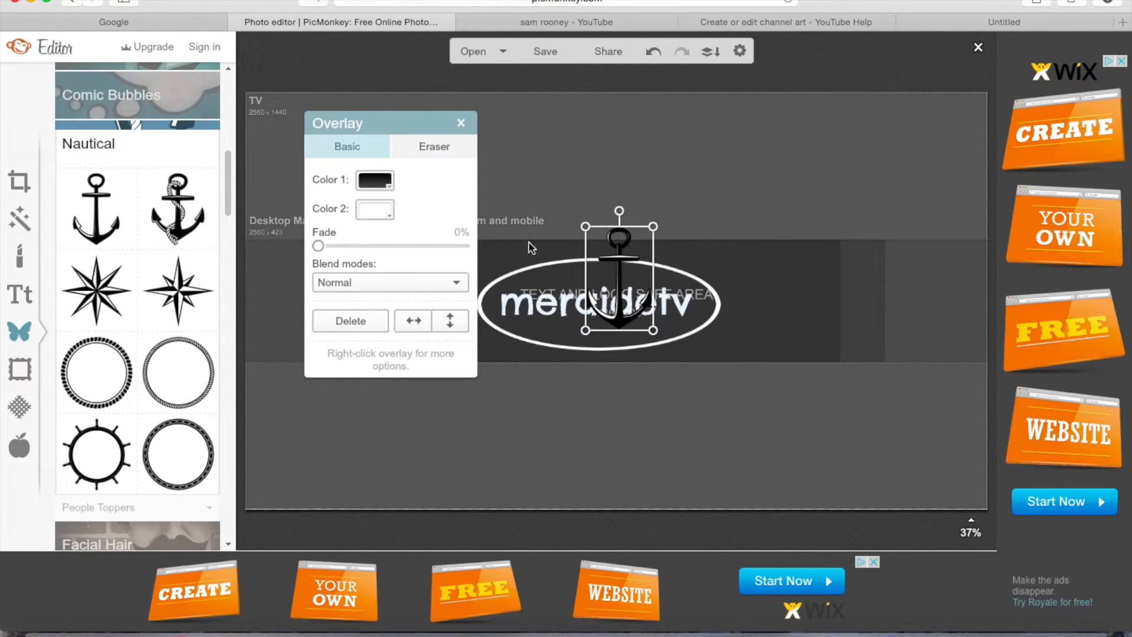
drag(607, 261, 881, 301)
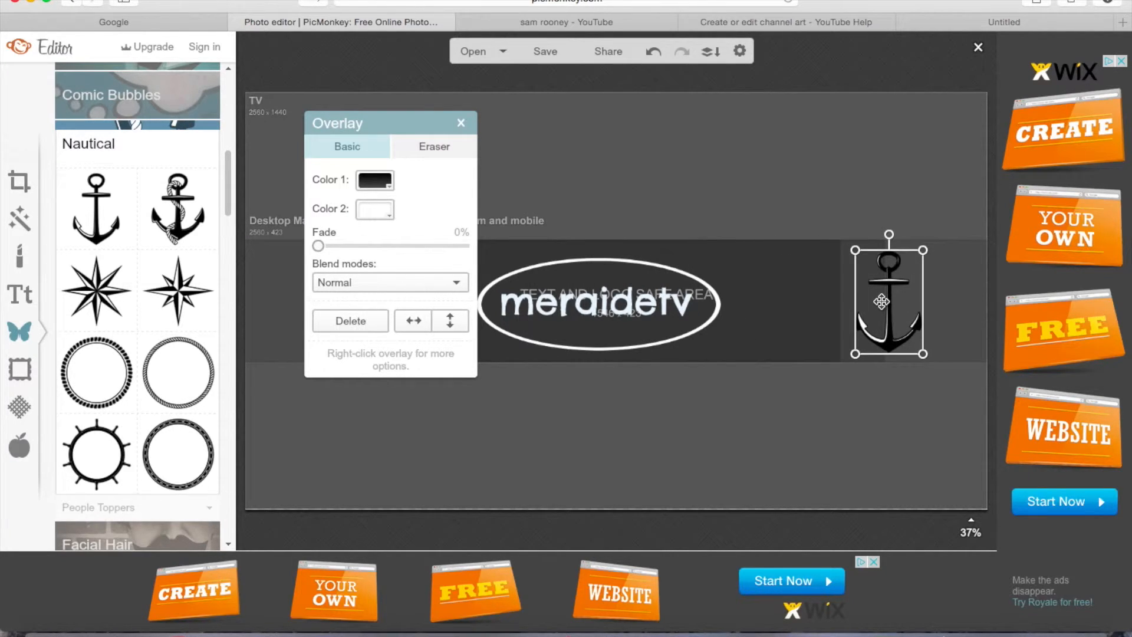
- Color the anchor overlay bright green as its first color and blue as its second color
click(391, 184)
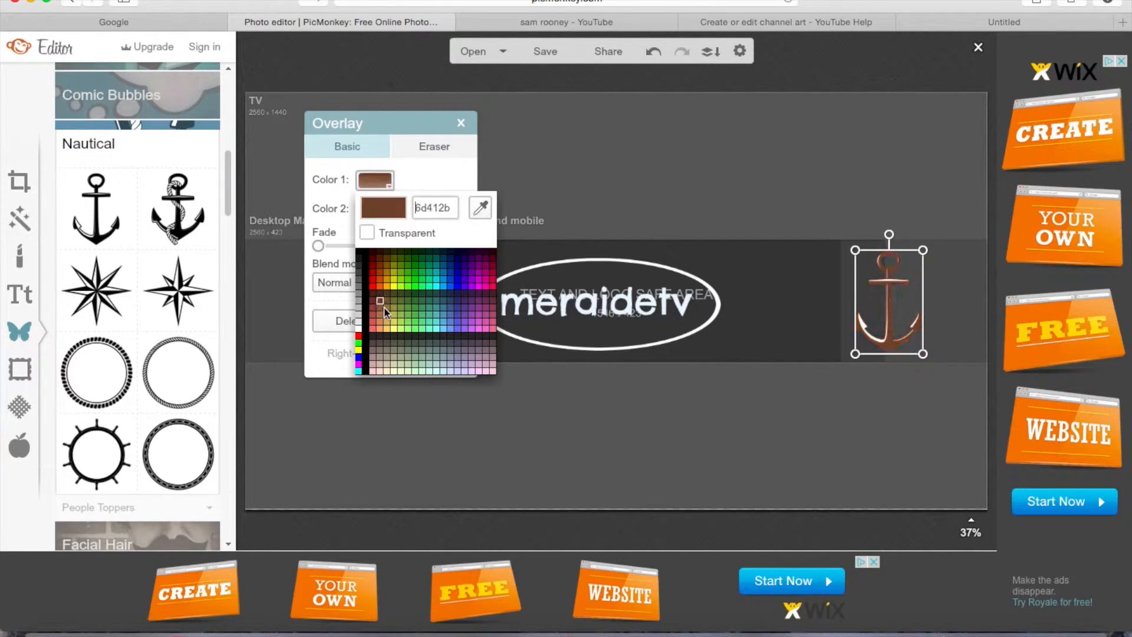
click(358, 347)
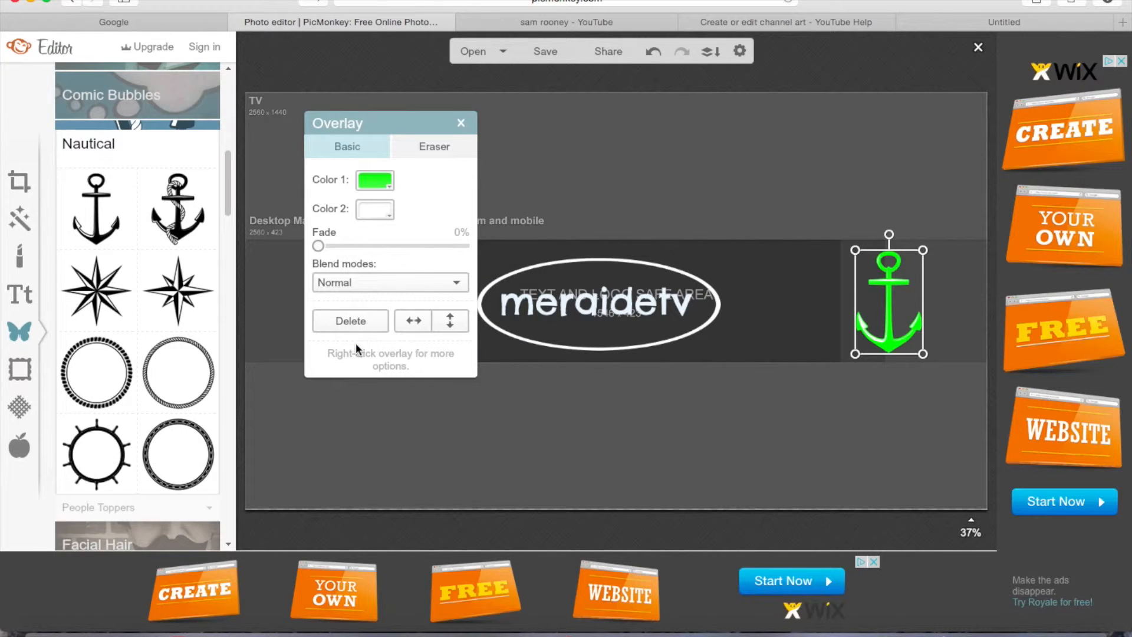
click(391, 208)
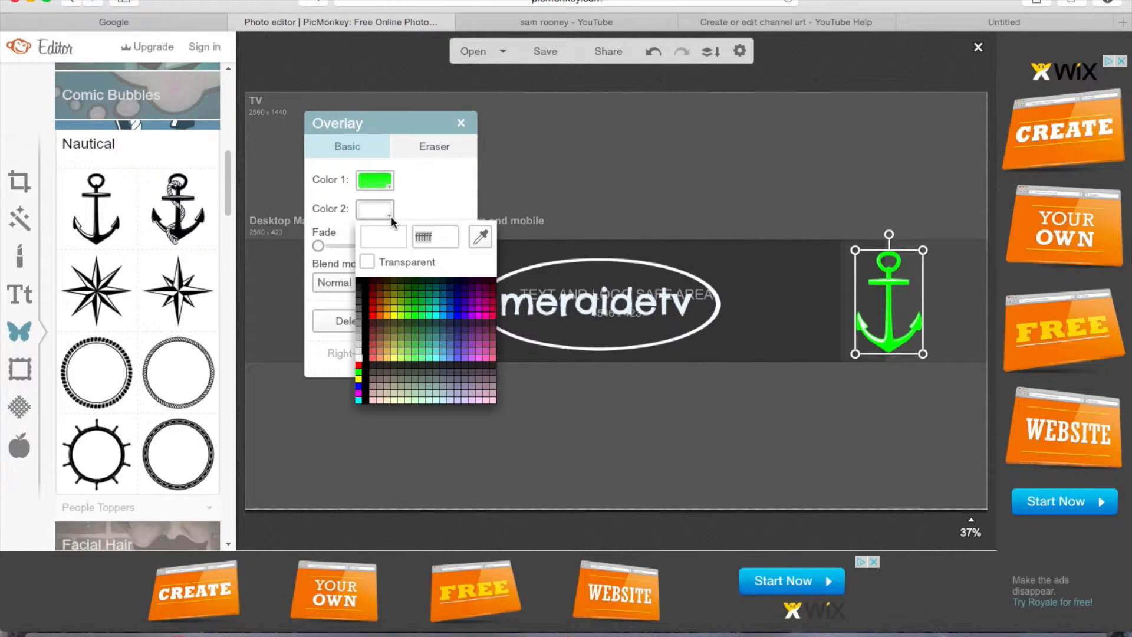
click(359, 386)
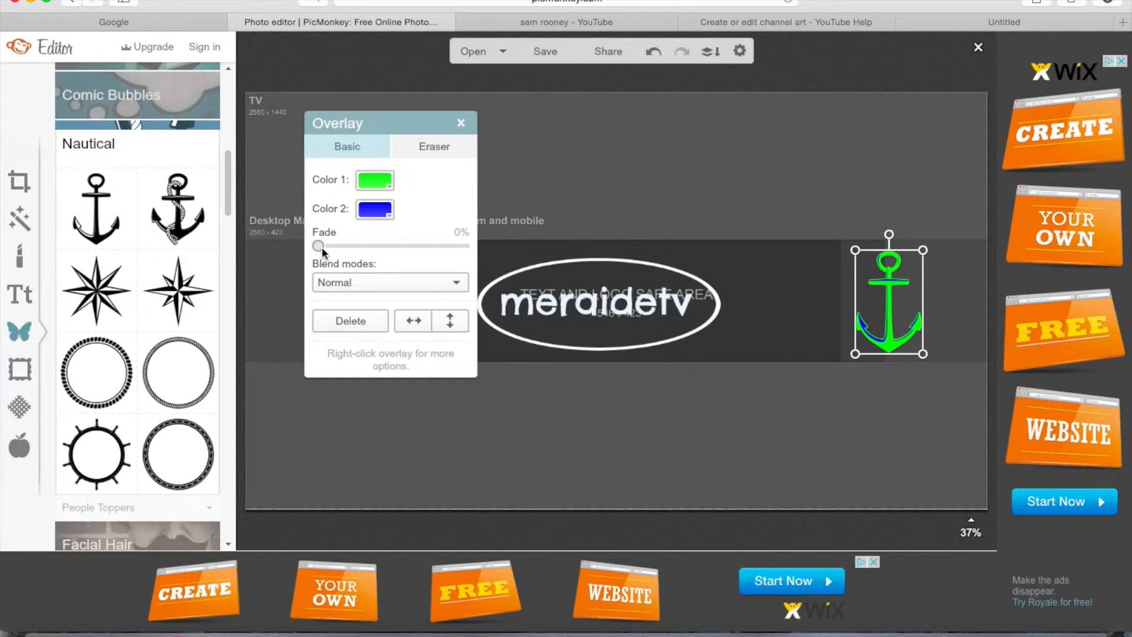
- Fade the anchor overlay to 39% and close its settings
drag(347, 246, 391, 241)
drag(403, 244, 380, 242)
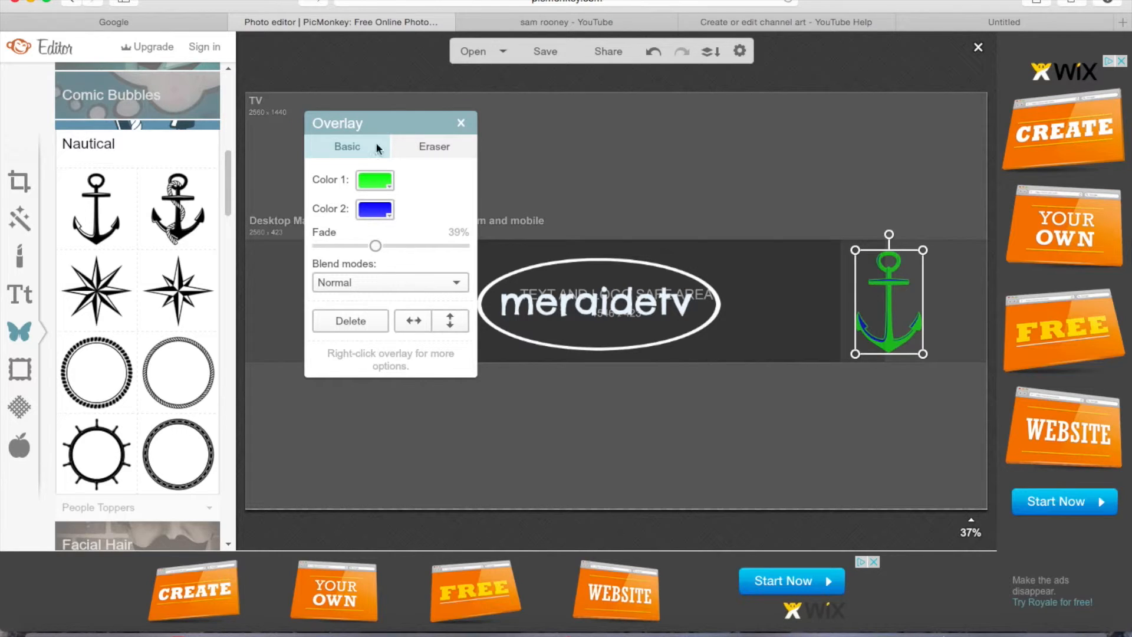
click(462, 124)
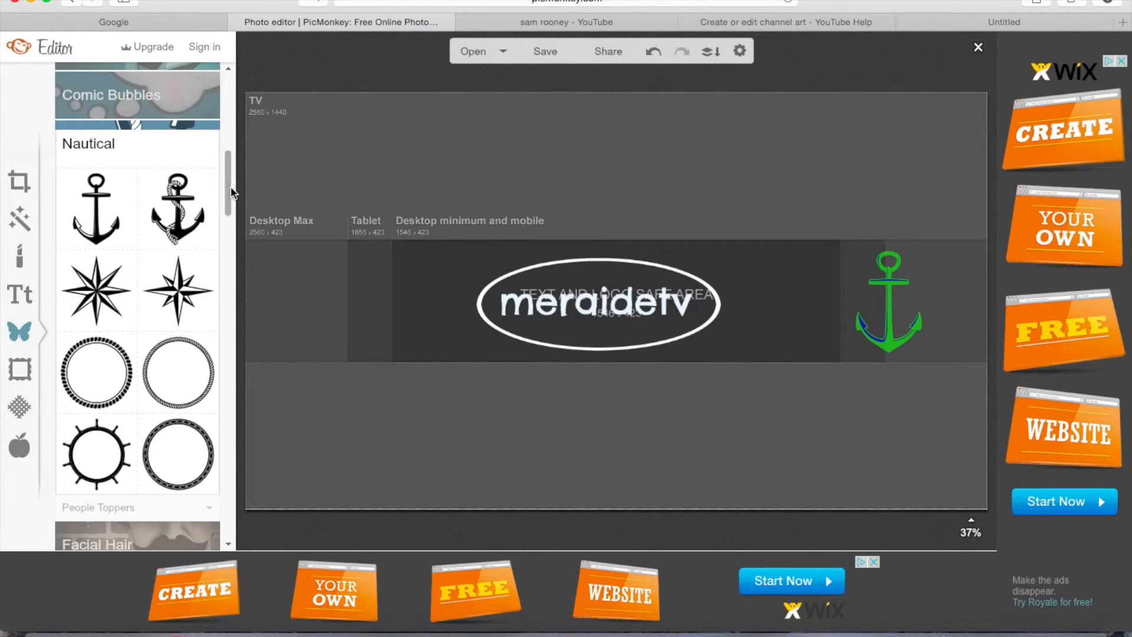
scroll(230, 186, down, 5)
scroll(233, 218, up, 1)
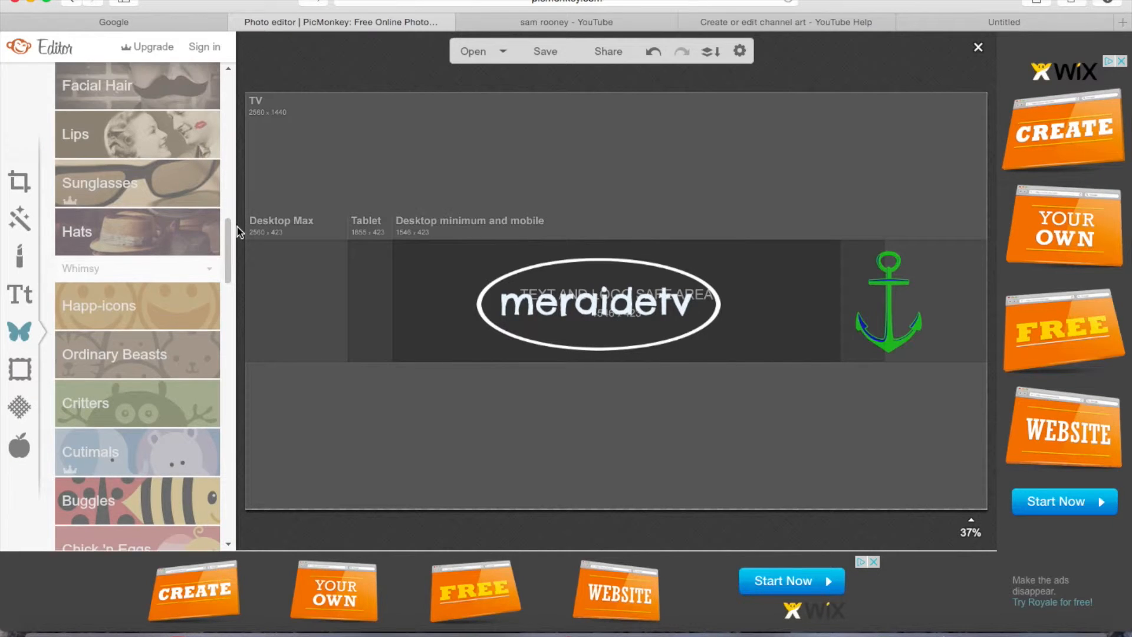
drag(228, 232, 239, 344)
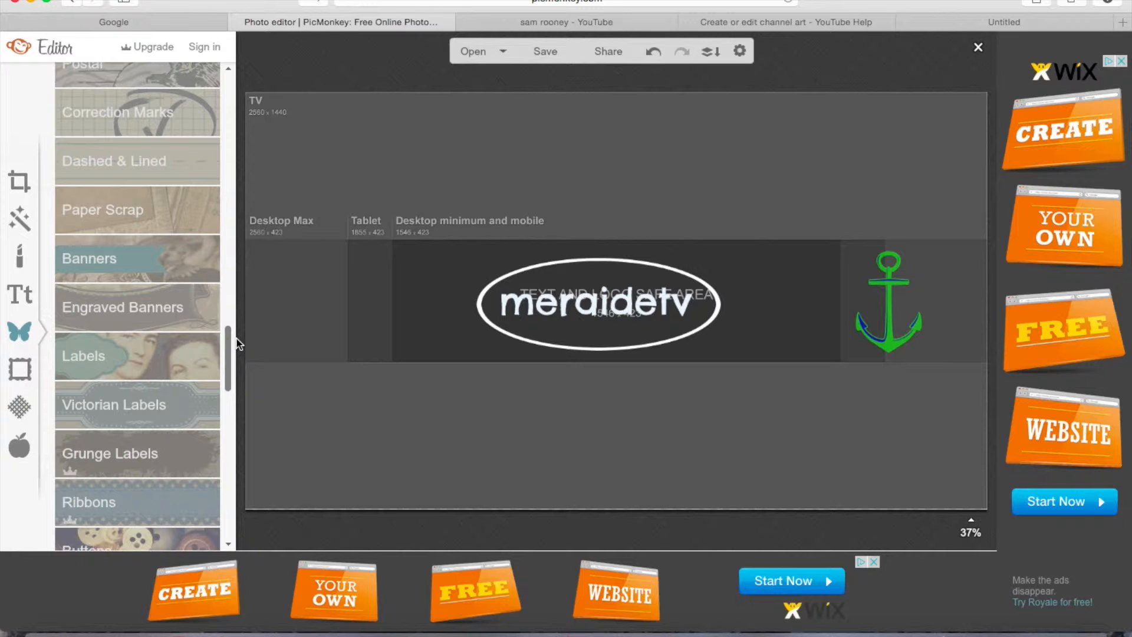
drag(238, 344, 221, 214)
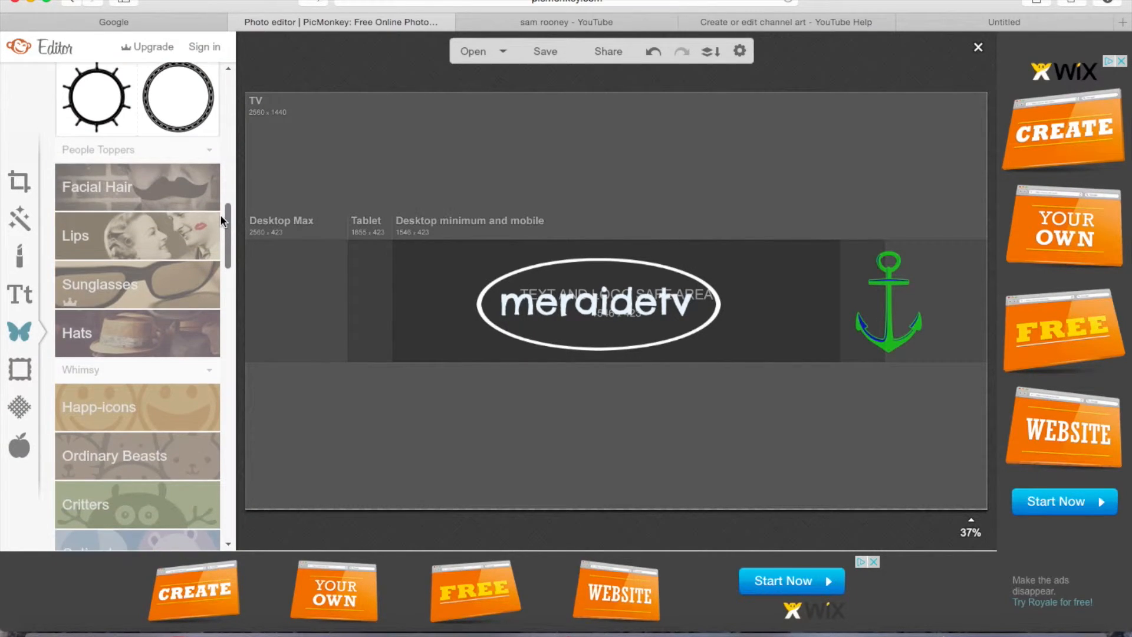
- Switch to the Google page and search for "skull.png"
click(174, 22)
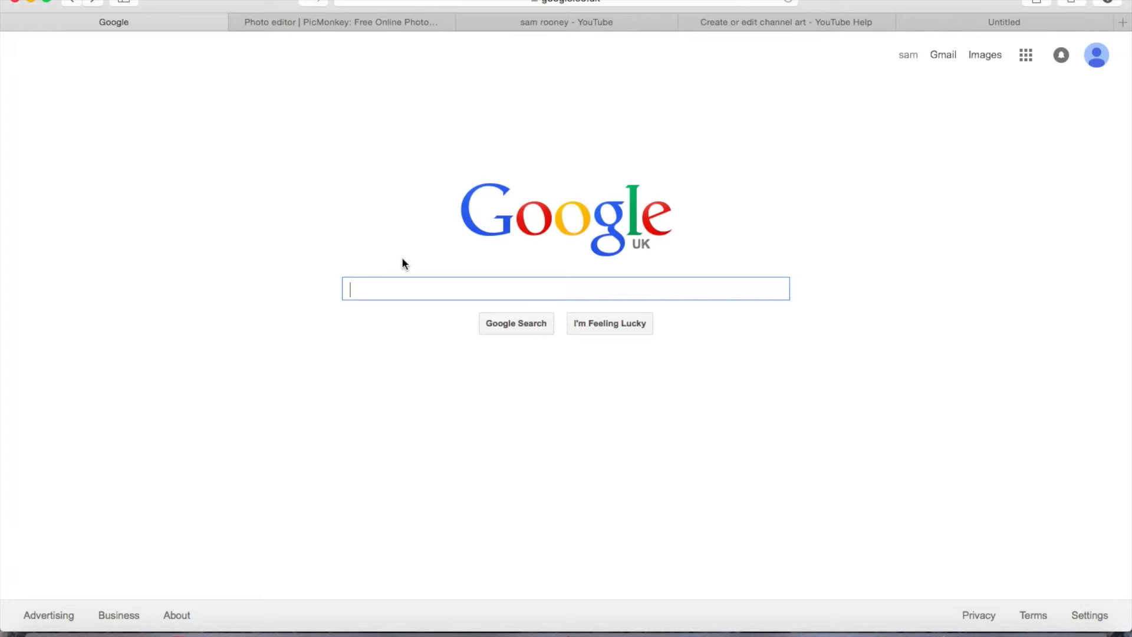
text(skull.)
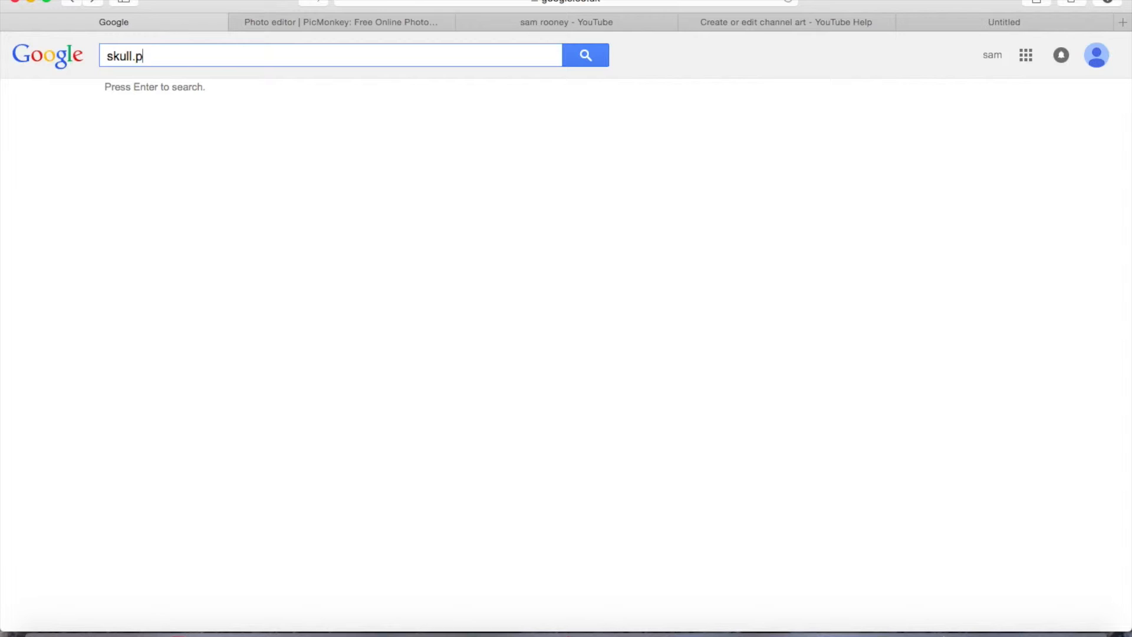
text(png)
key(Return)
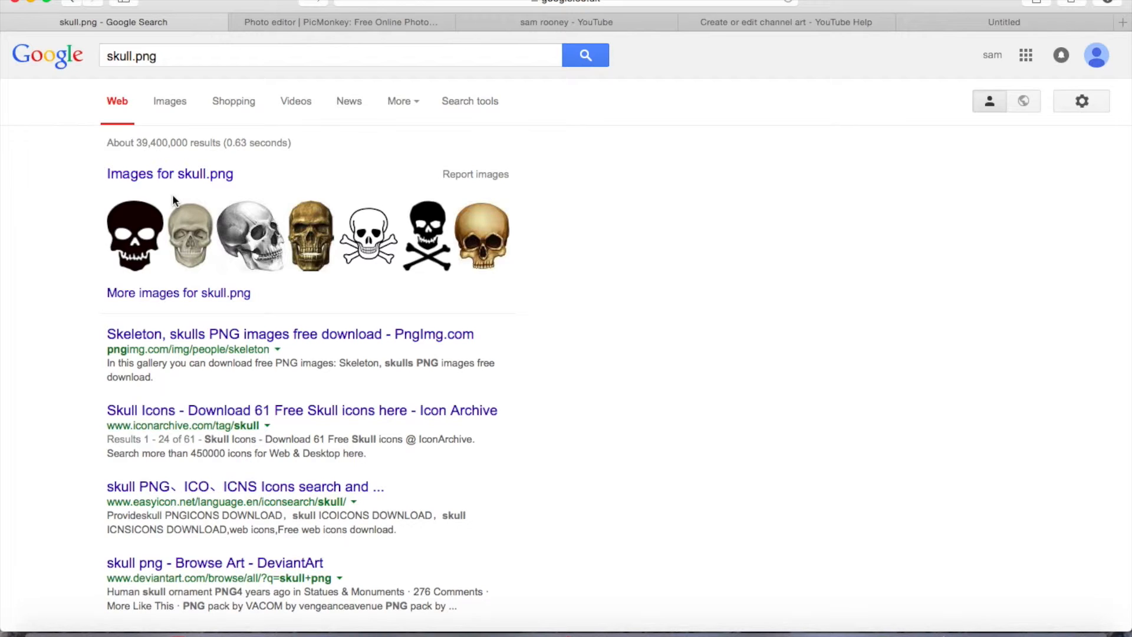
- Save the beige front-facing skull image from the search results to the Desktop as skeleton_PNG5559 and close its preview
click(195, 235)
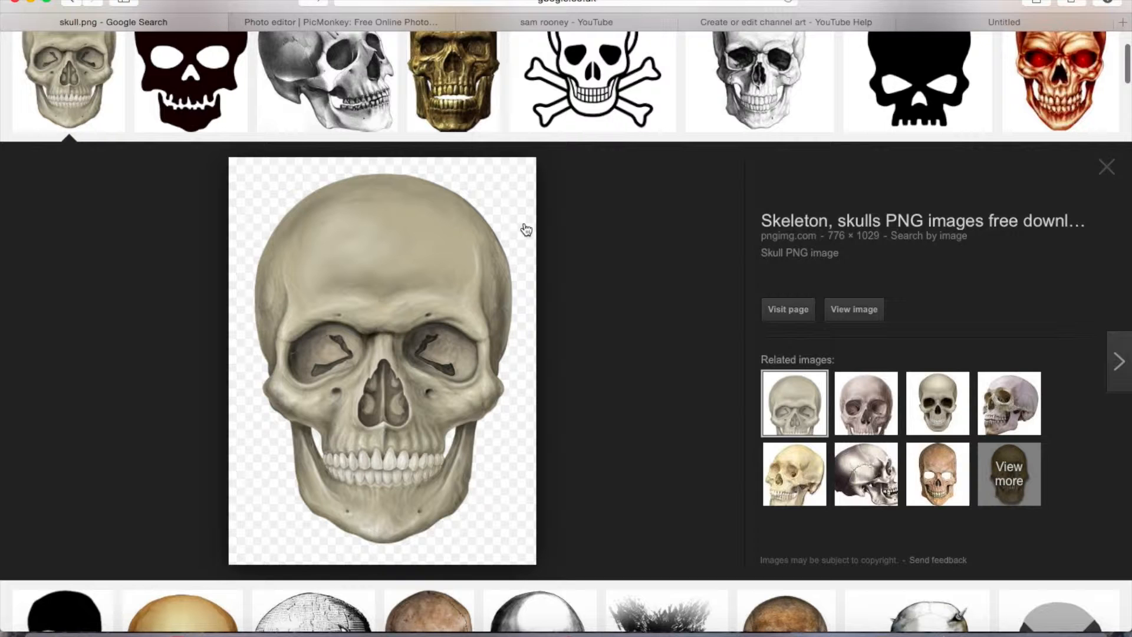
right_click(341, 296)
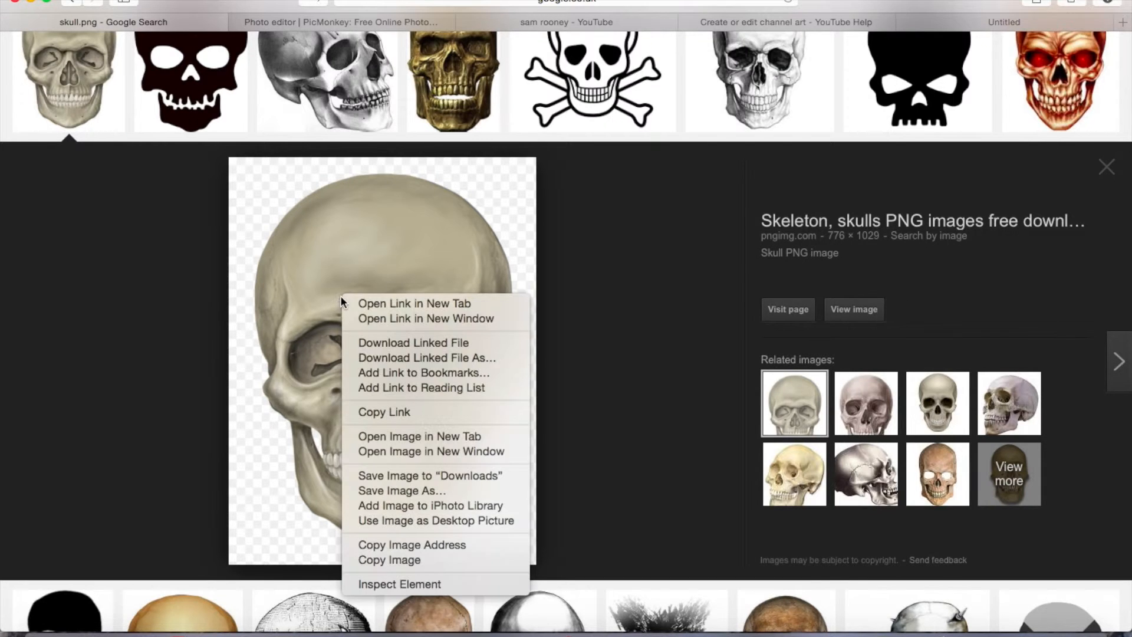
click(415, 490)
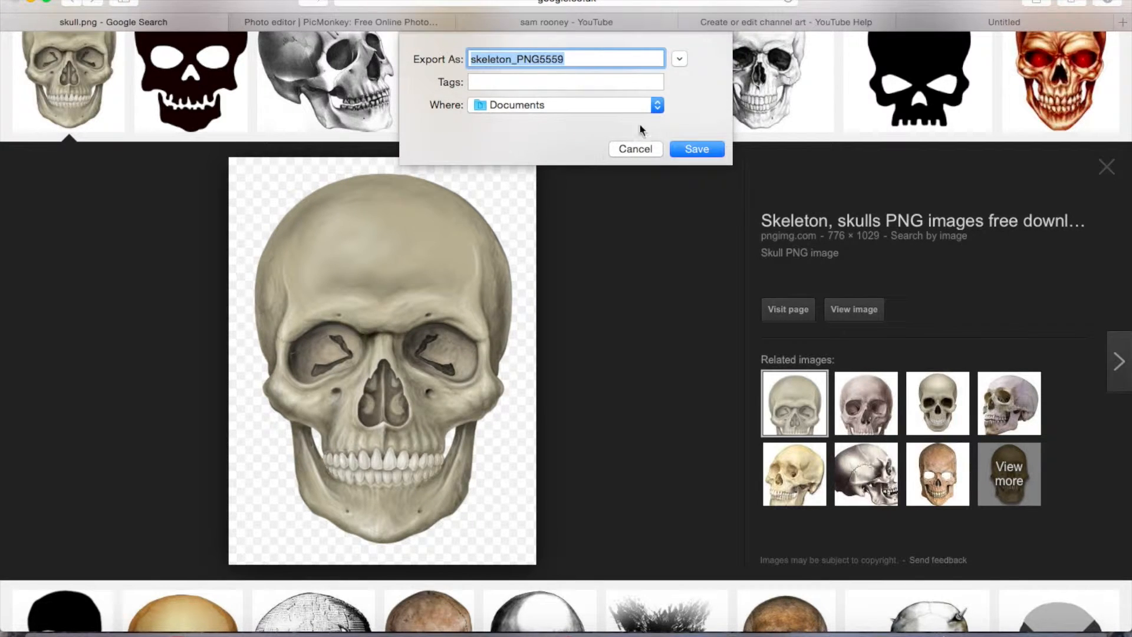
click(654, 107)
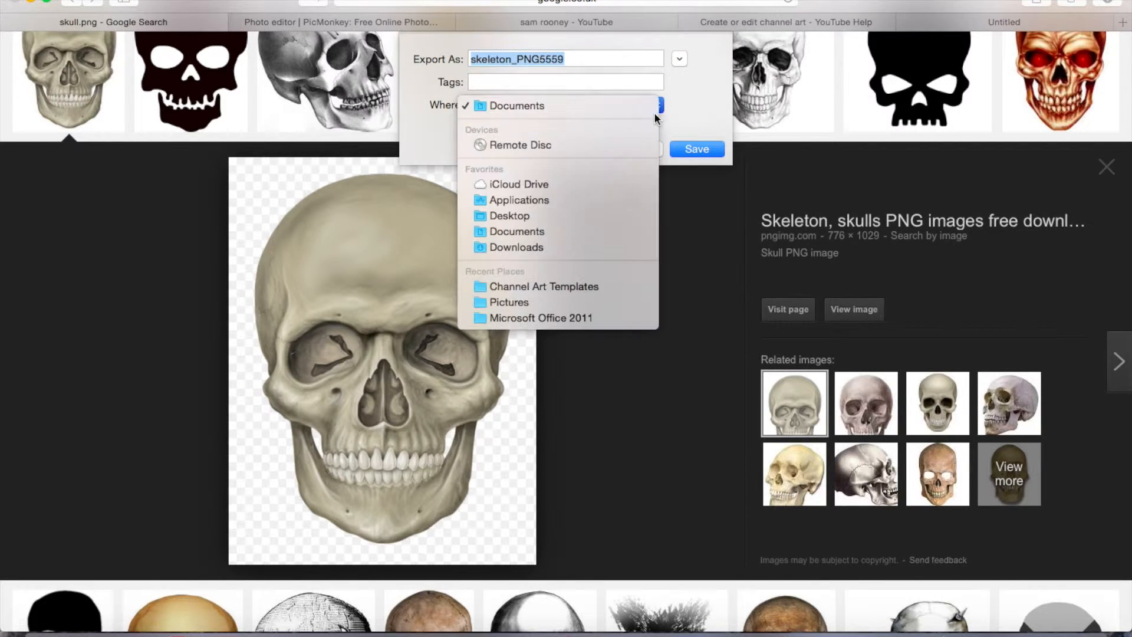
click(581, 217)
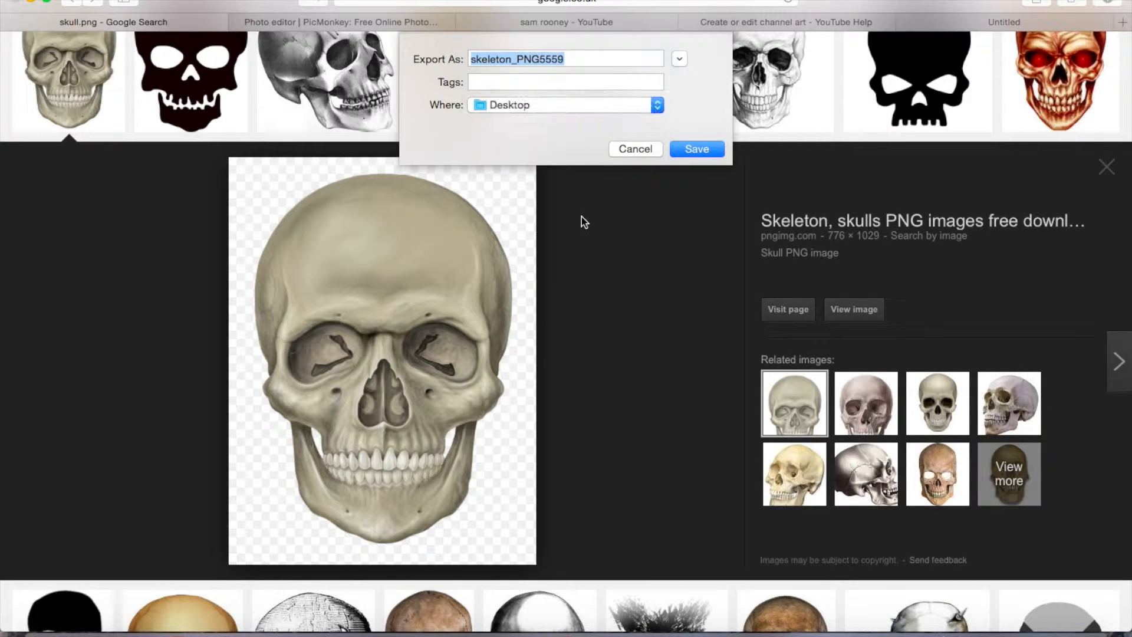
click(697, 149)
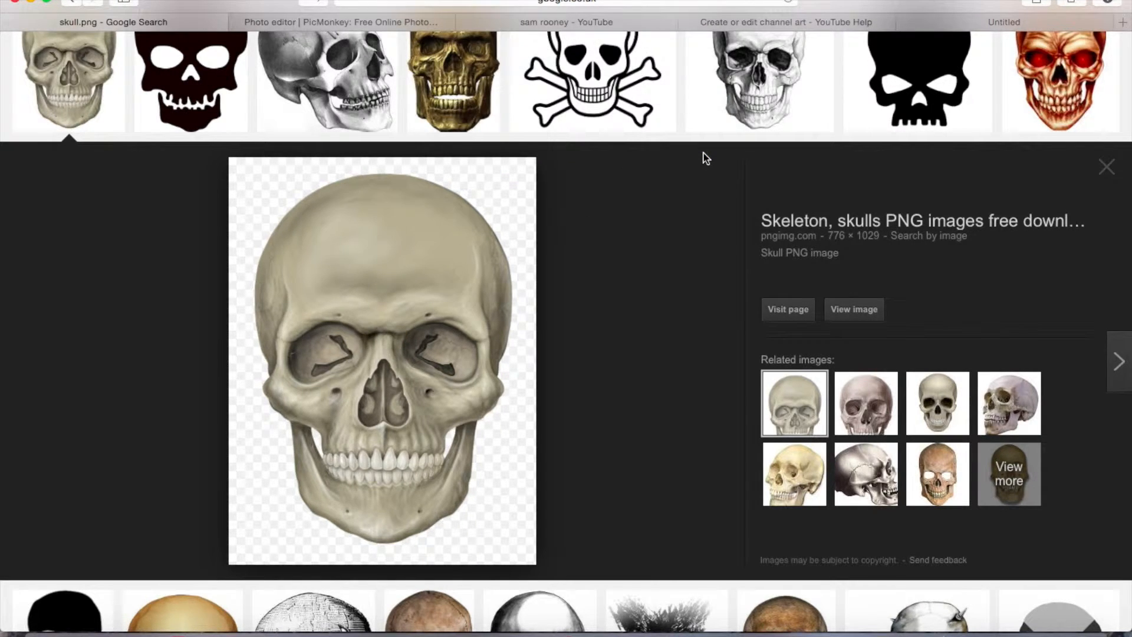
click(1111, 172)
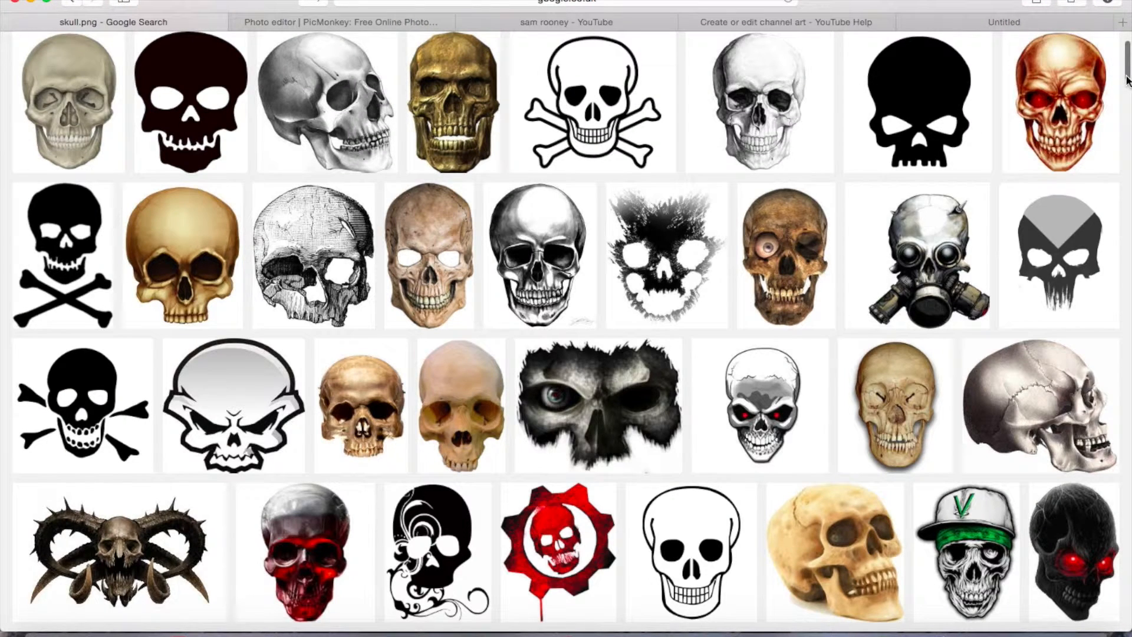
- Search Google Images for "tumblr overlays transparent"
drag(1127, 82, 1127, 71)
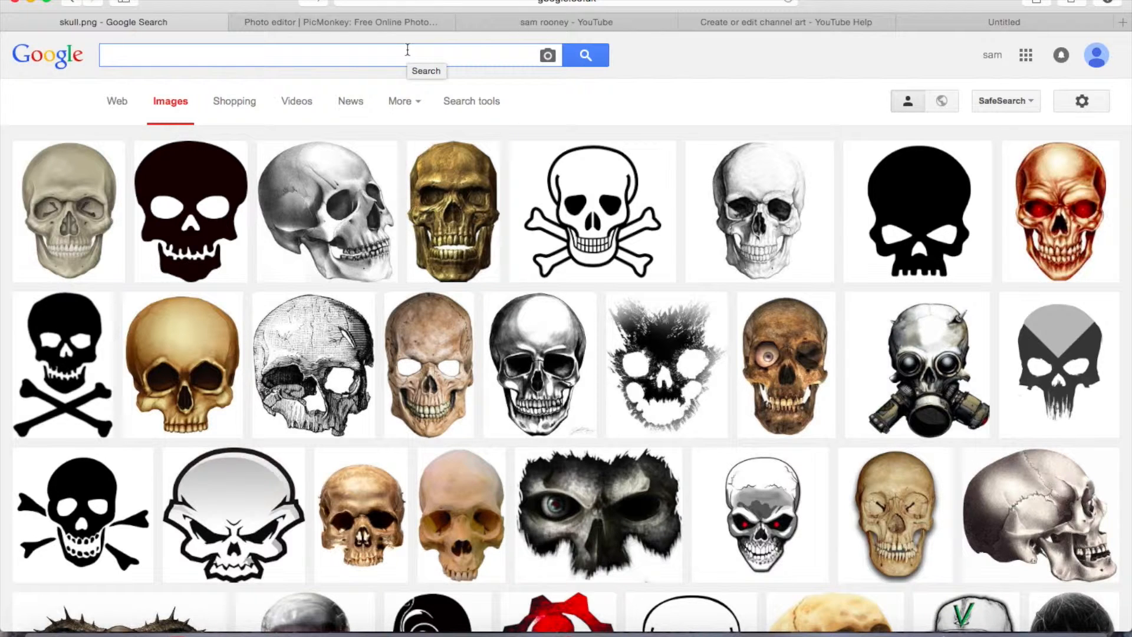
text(tumblr )
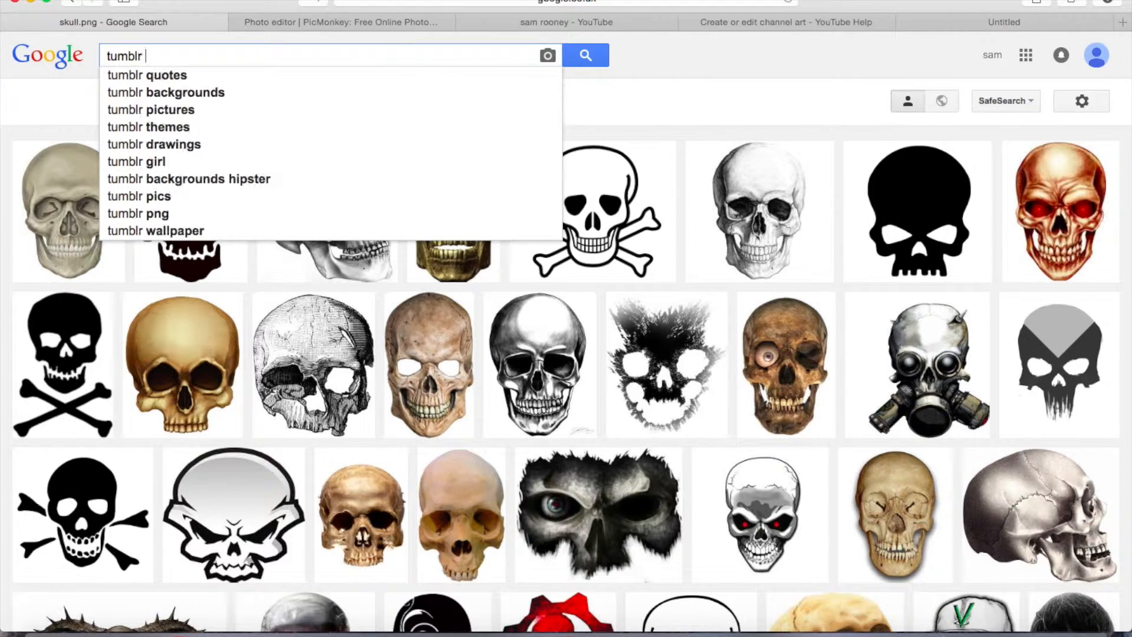
text(overlay)
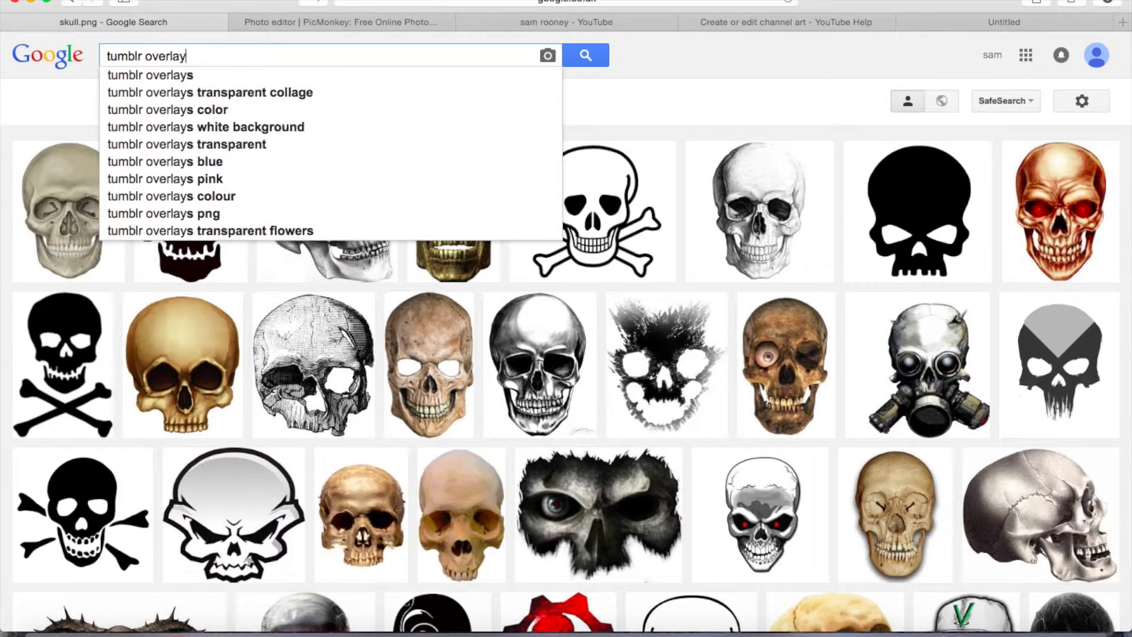
text(s tra)
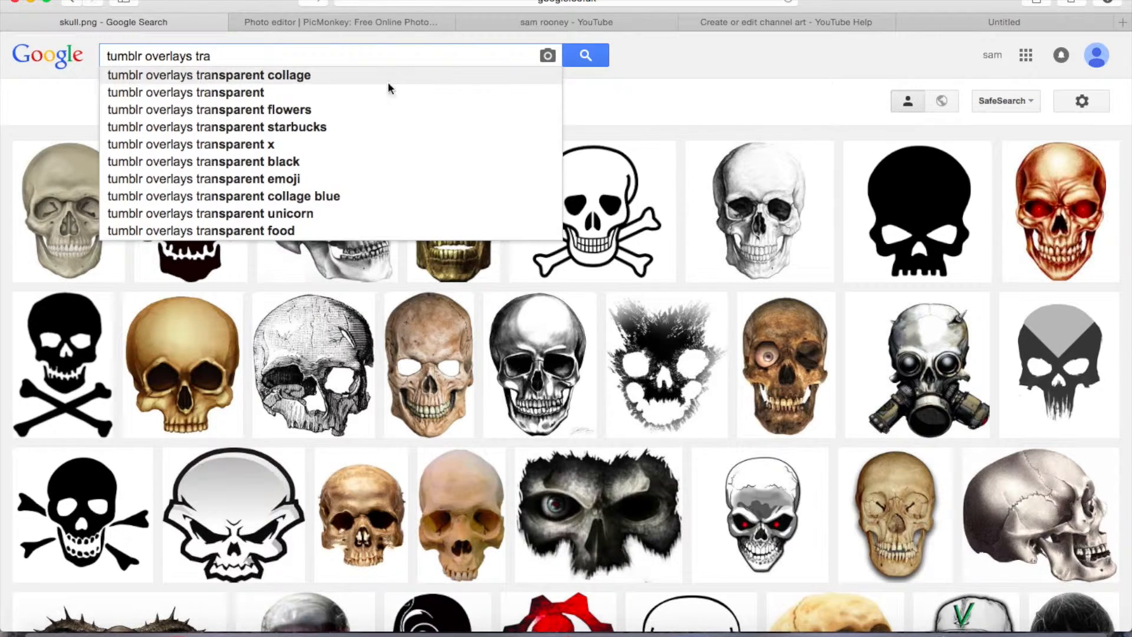
click(382, 101)
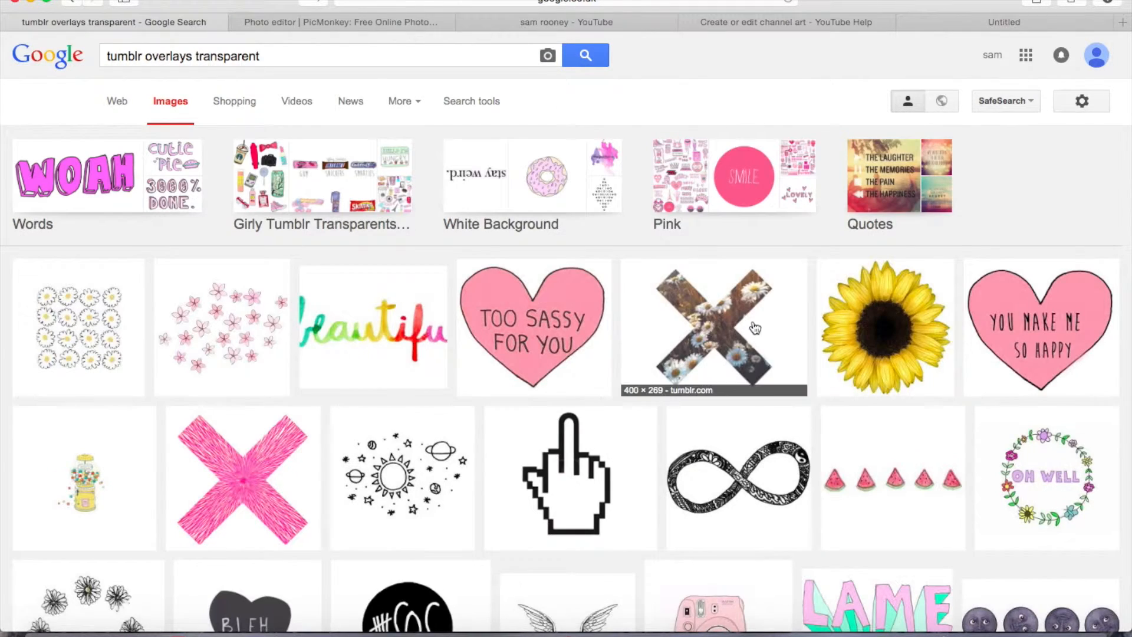
- Find the black-and-white hamsa hand with an eye among the image results and save it to the Desktop under its suggested name
scroll(1055, 277, down, 12)
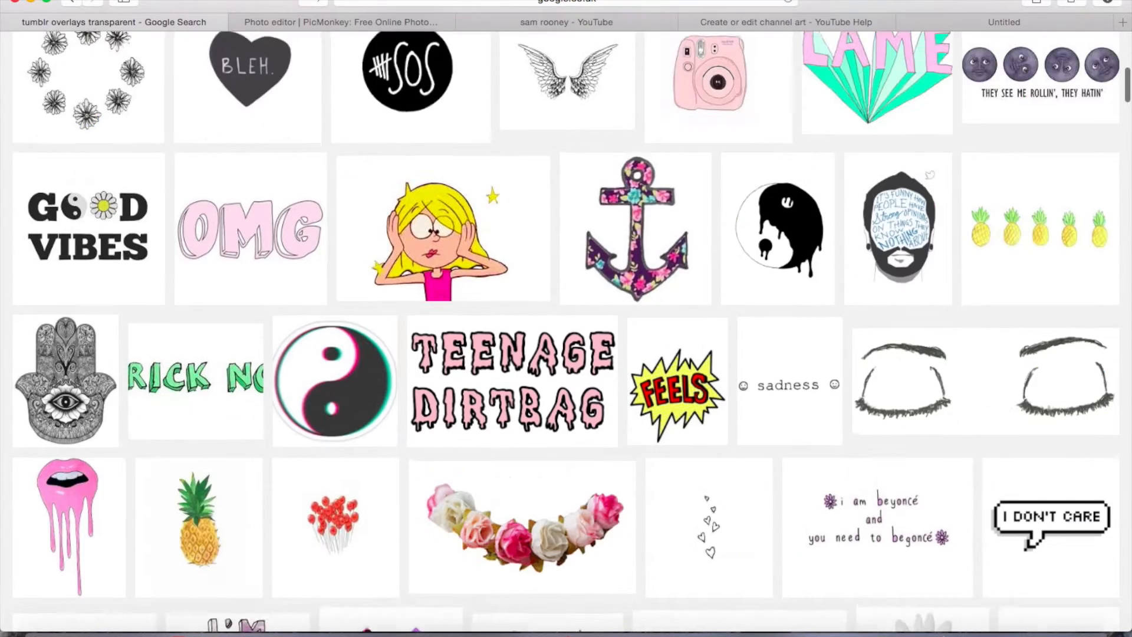
scroll(566, 330, down, 3)
scroll(566, 330, down, 6)
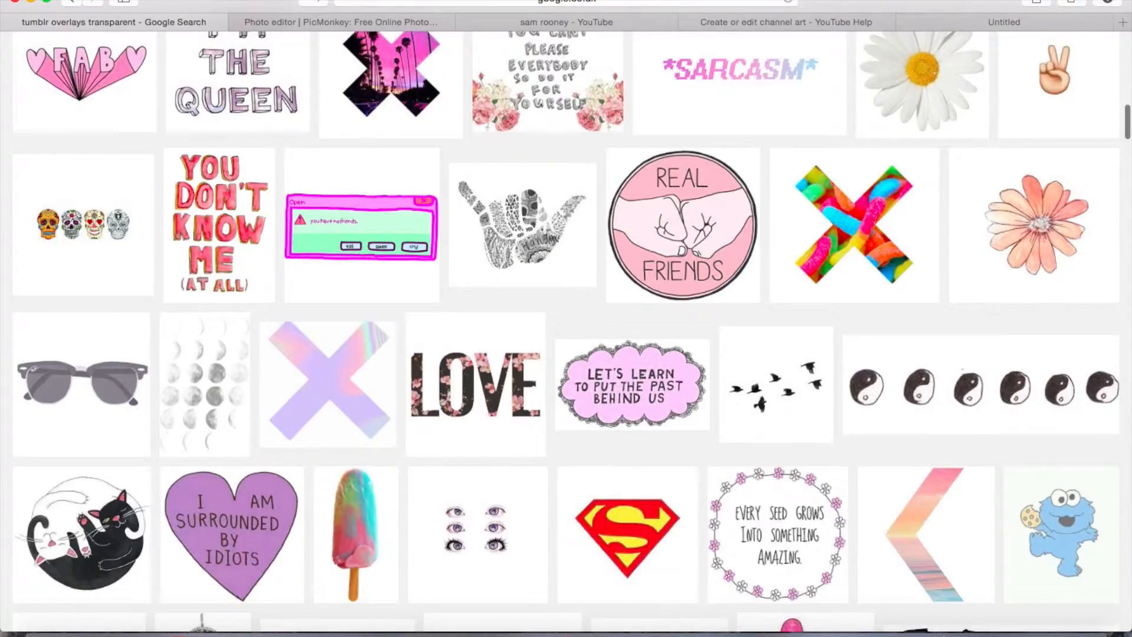
scroll(566, 330, up, 10)
scroll(566, 330, up, 15)
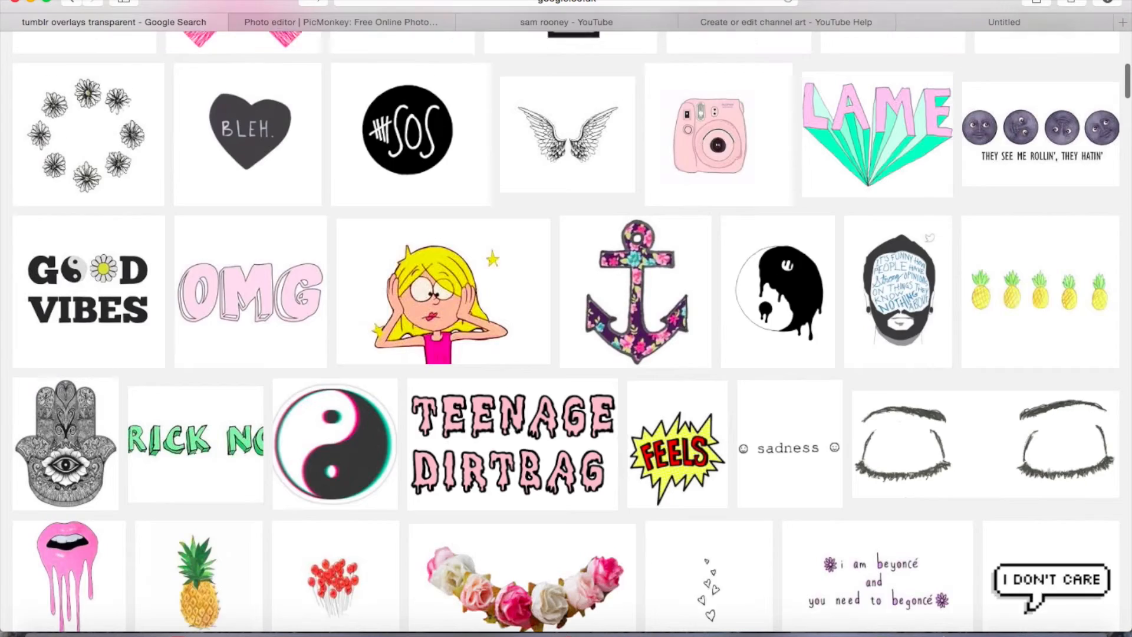
scroll(566, 330, down, 8)
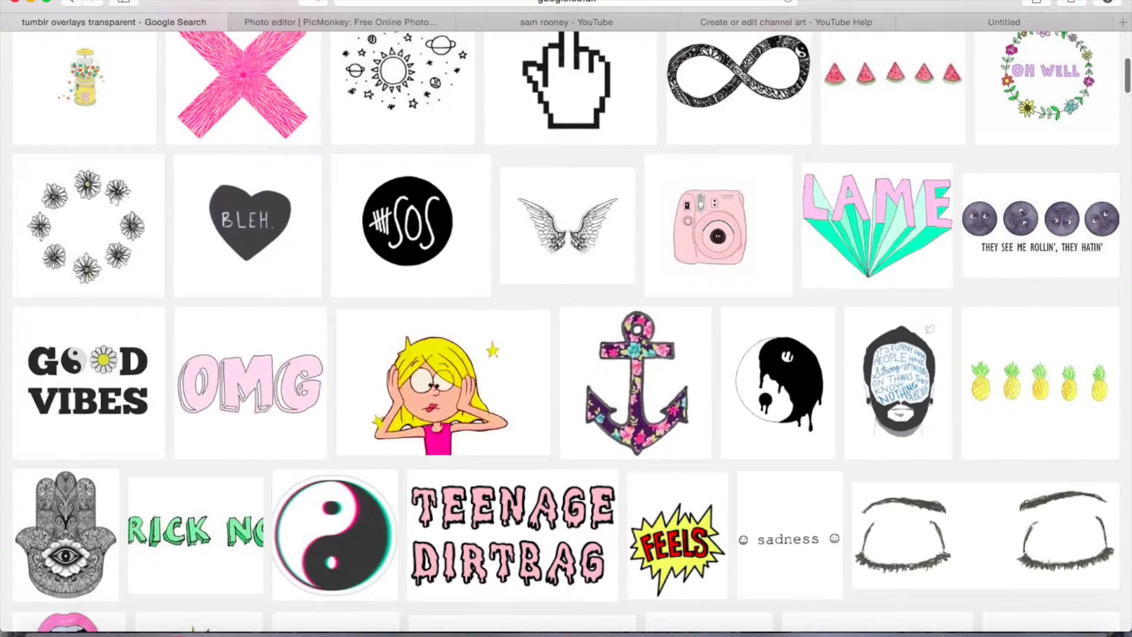
scroll(263, 281, down, 3)
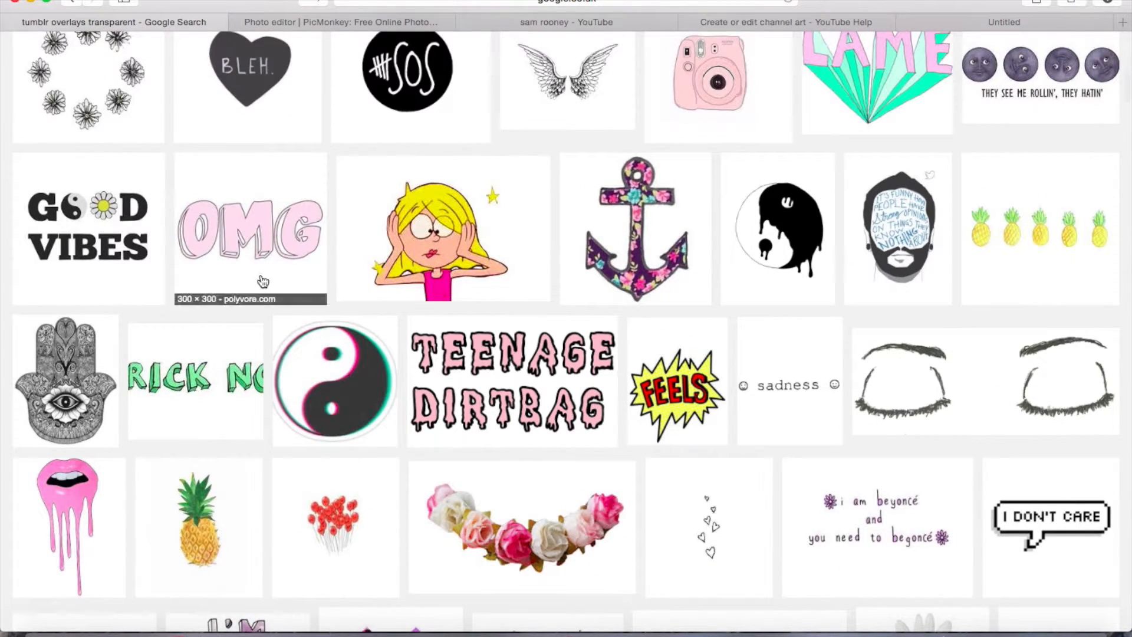
click(46, 368)
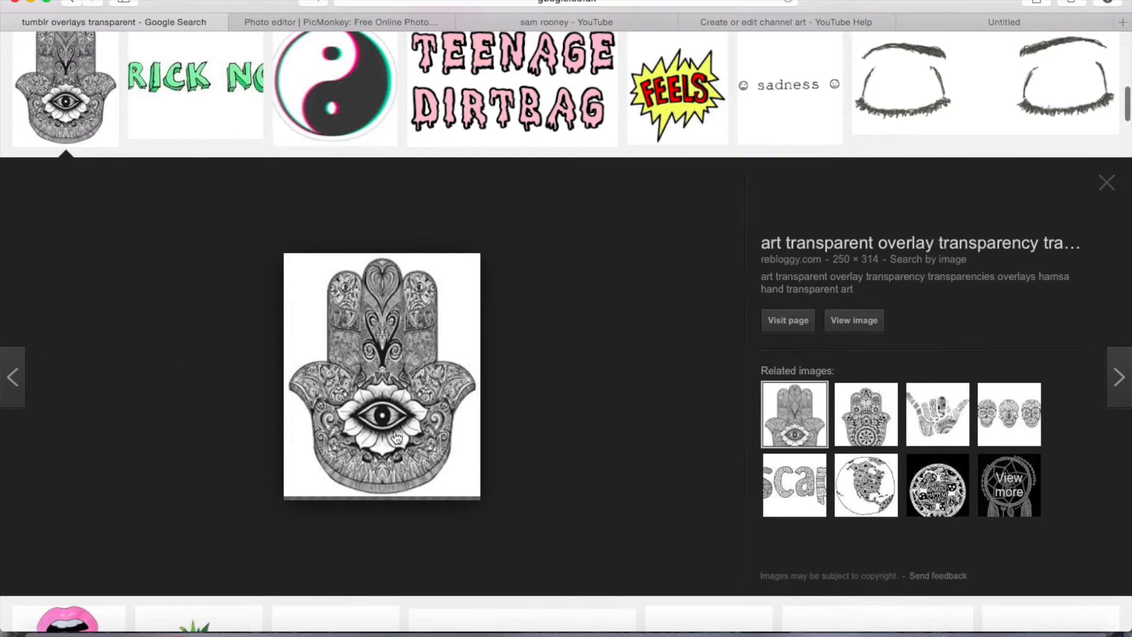
right_click(398, 376)
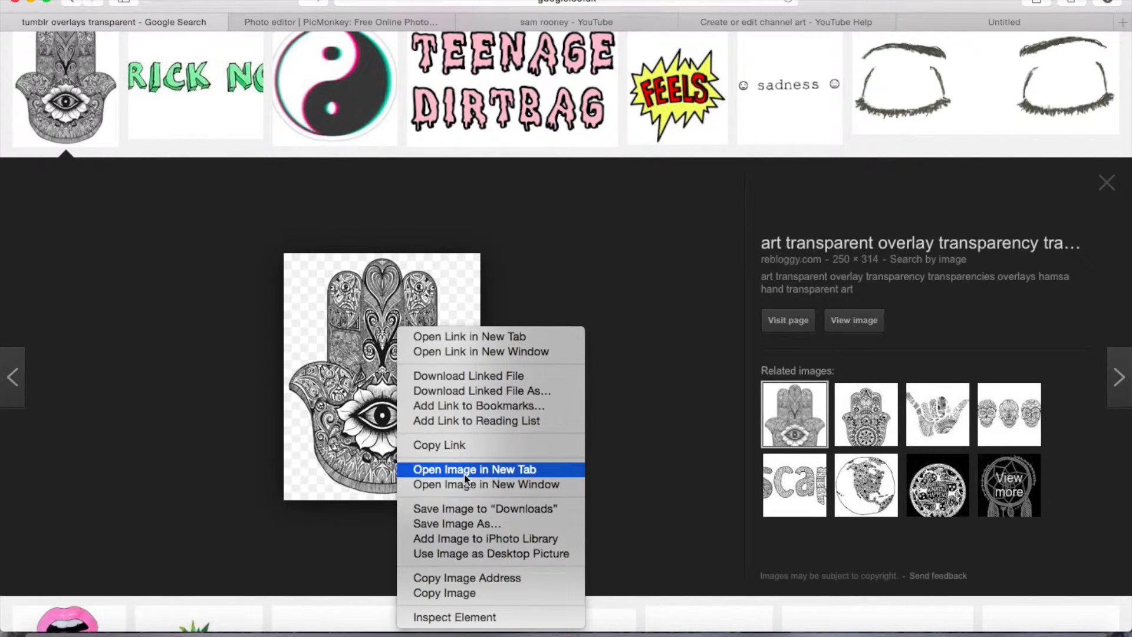
click(466, 523)
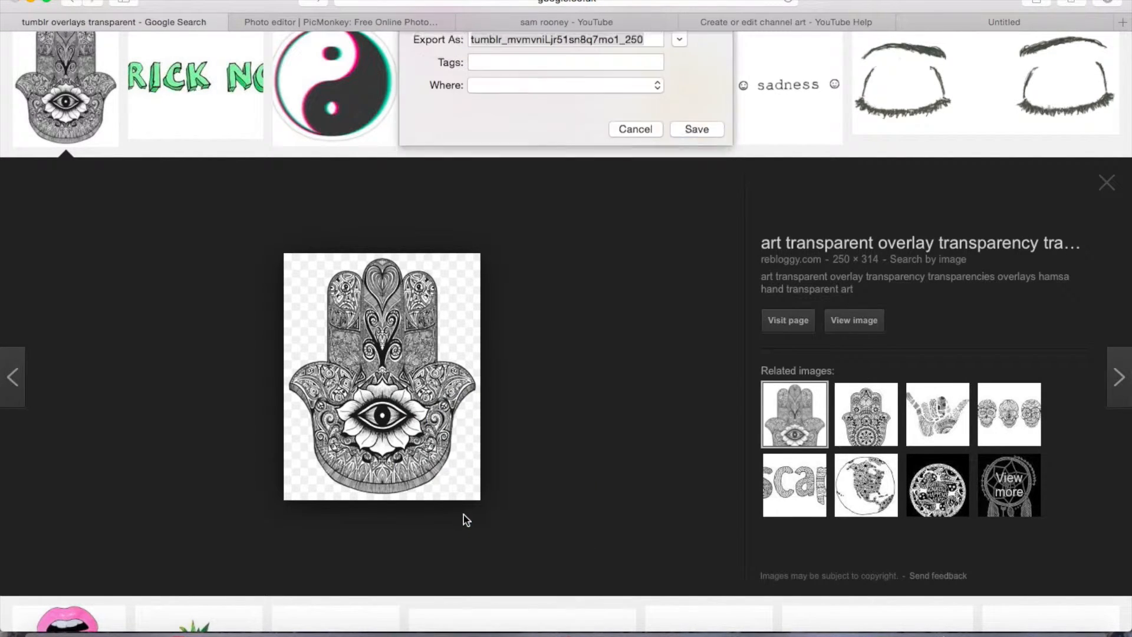
click(693, 150)
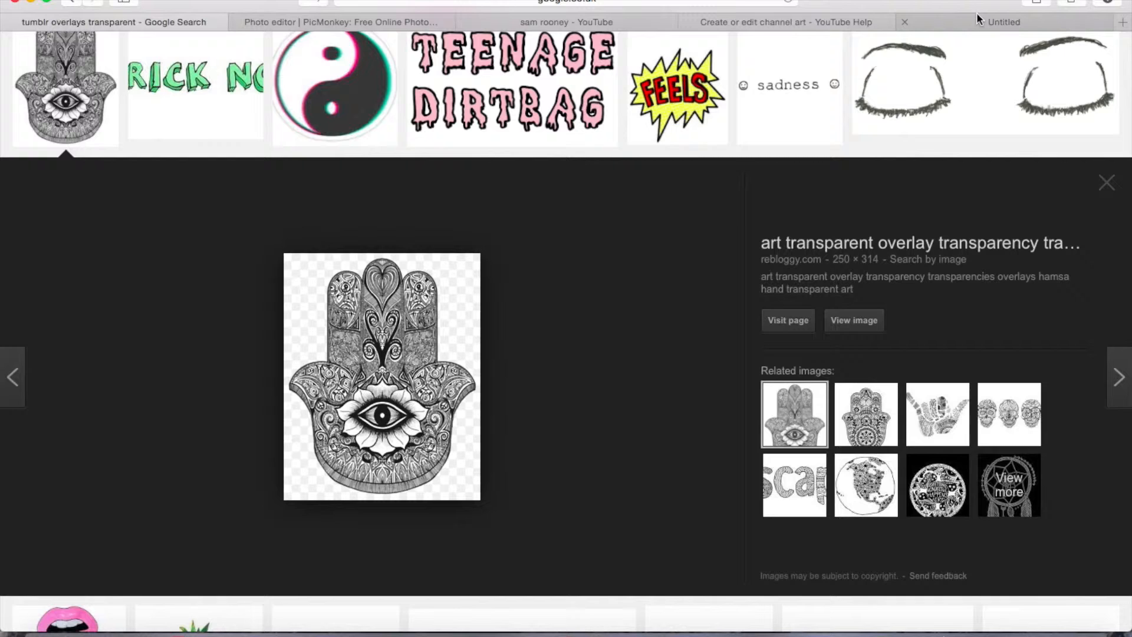
- Switch to the PicMonkey editor and add skeleton_PNG5559 from the Desktop as a custom overlay
key(ctrl+Tab)
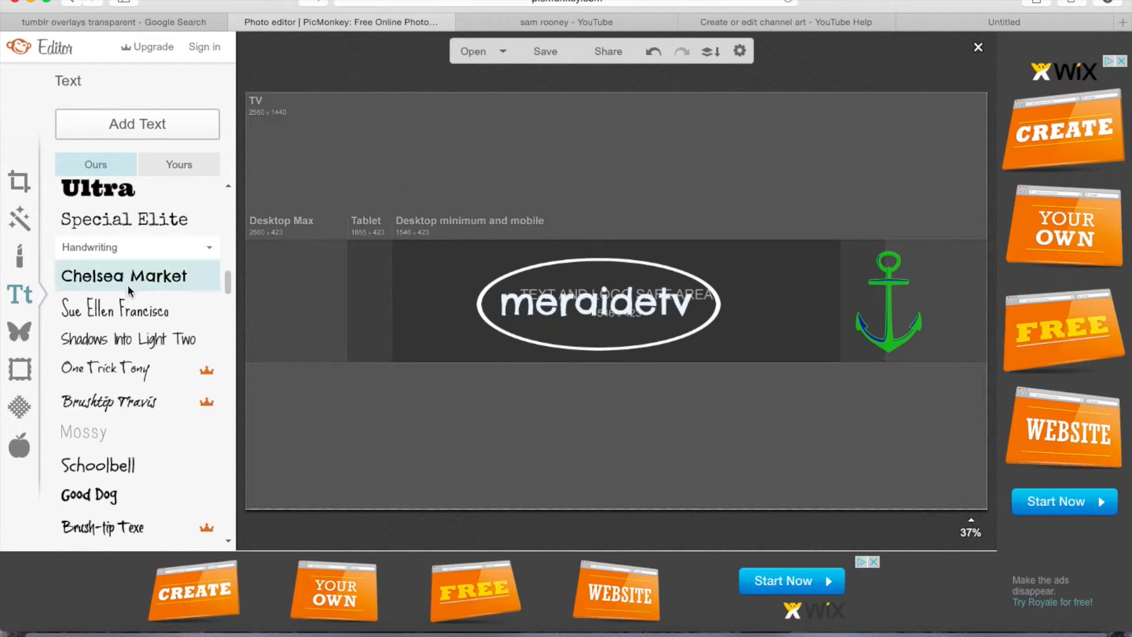
click(33, 329)
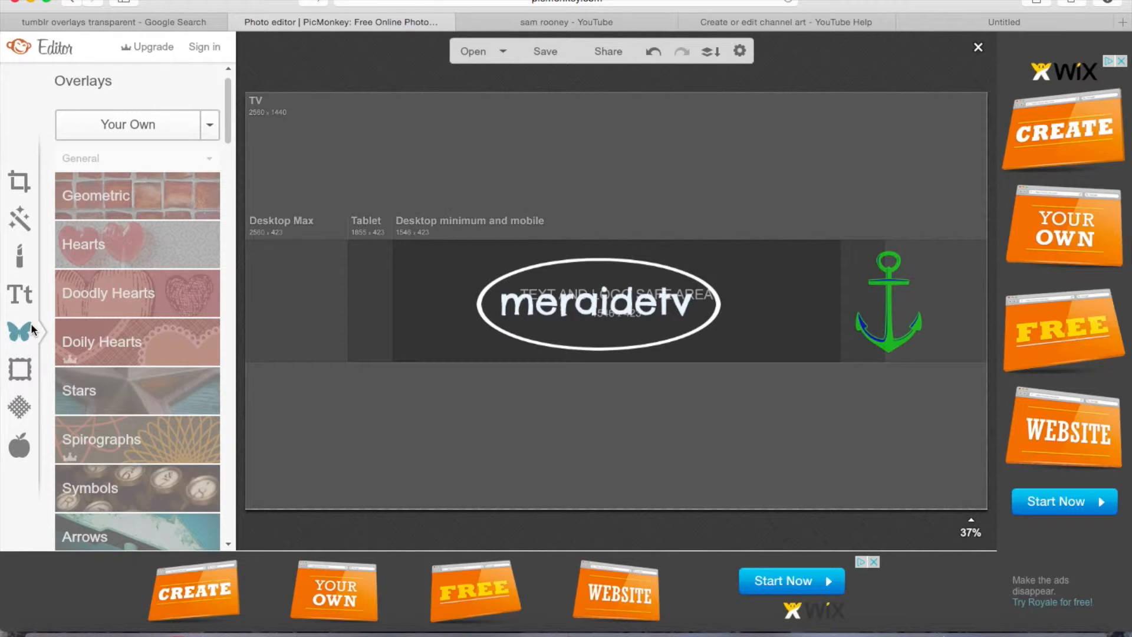
click(134, 128)
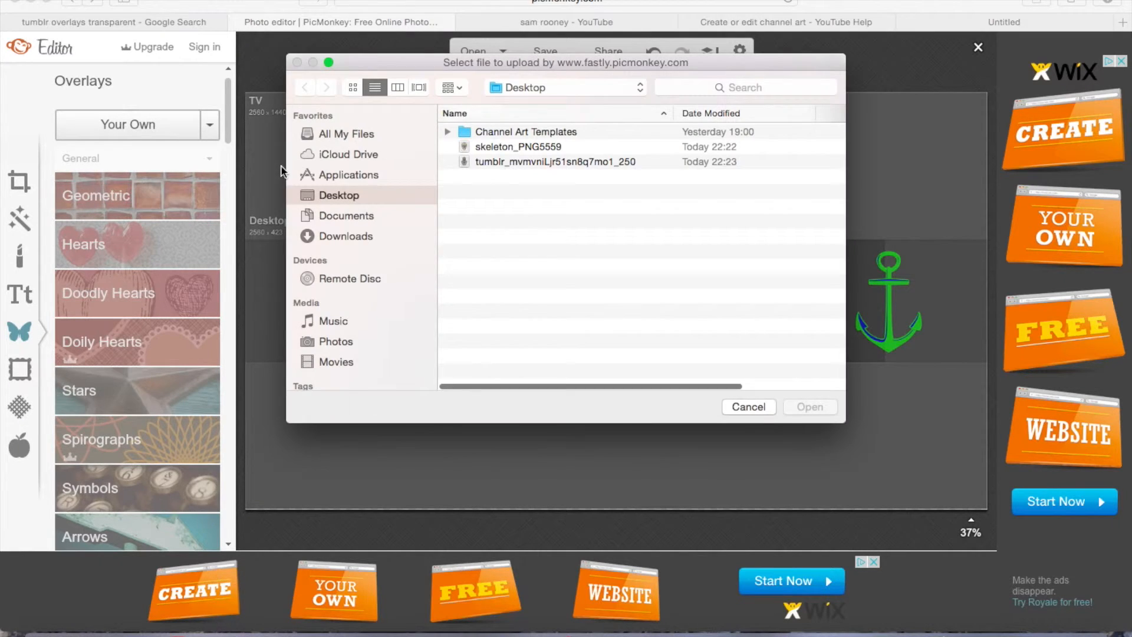
click(517, 146)
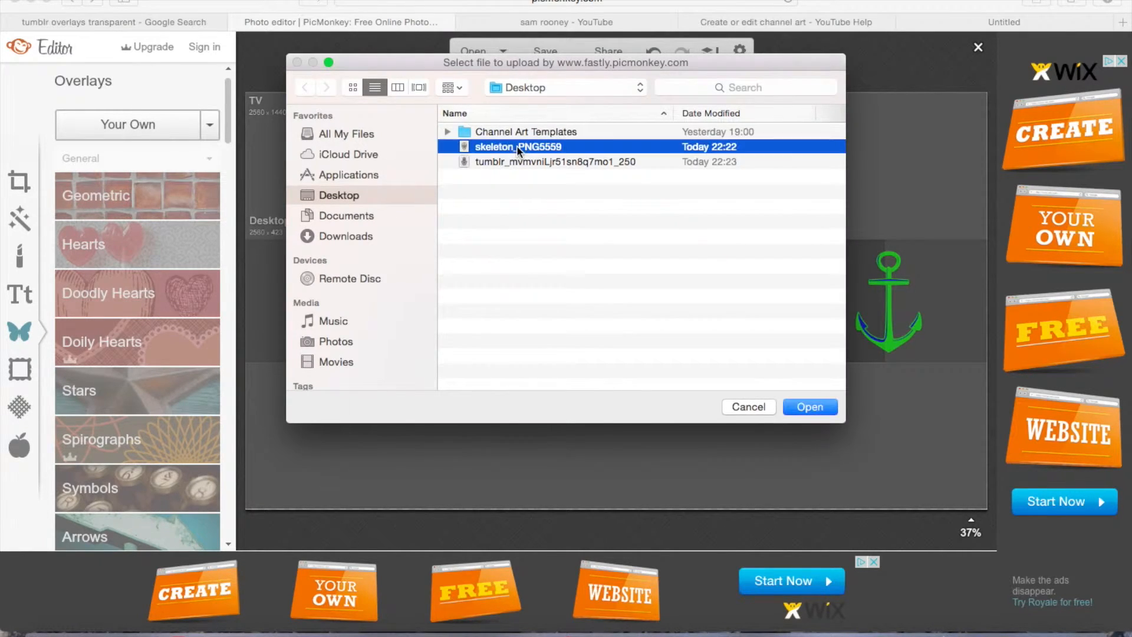
click(811, 406)
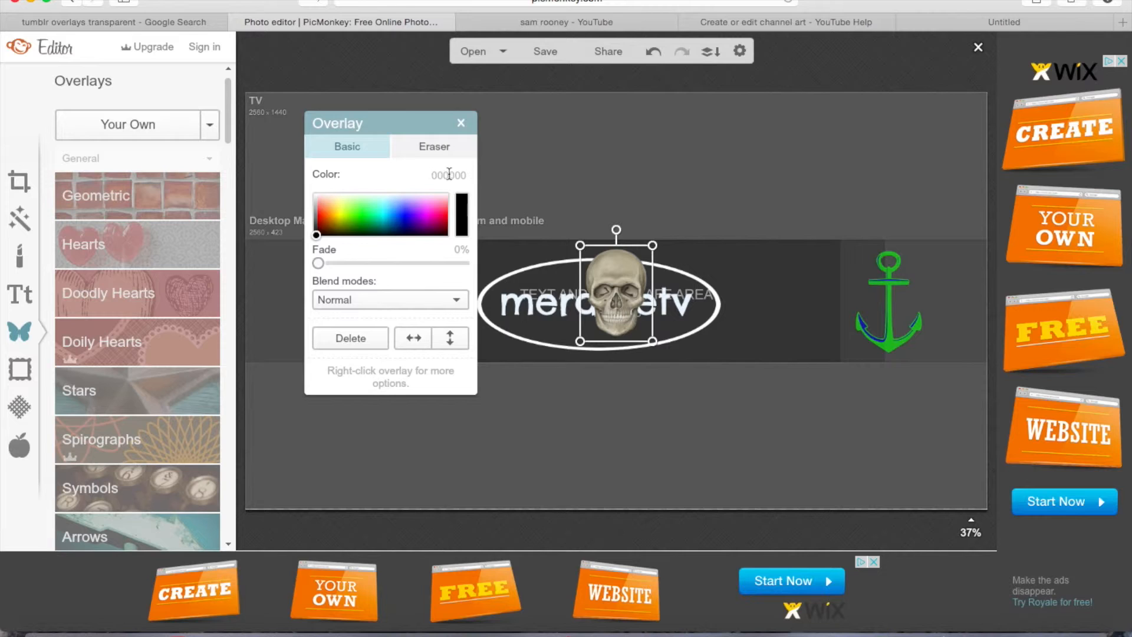
- Place the skull overlay to the left of the ellipse, across the tablet area's inner edge, and close its settings
drag(611, 277, 404, 283)
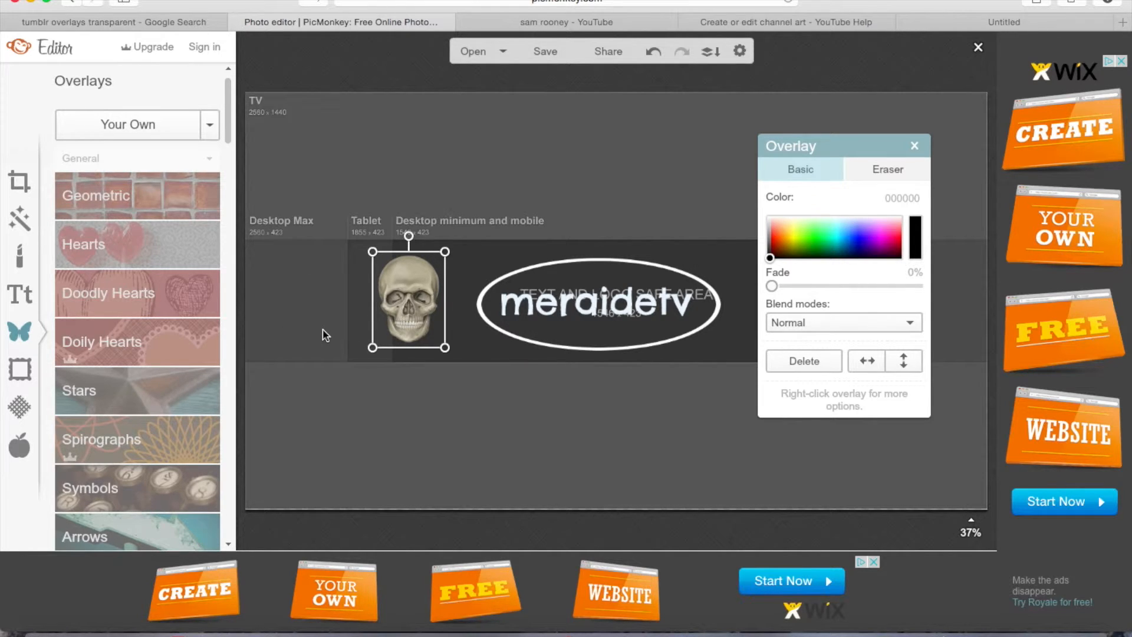
drag(412, 300, 401, 306)
click(915, 145)
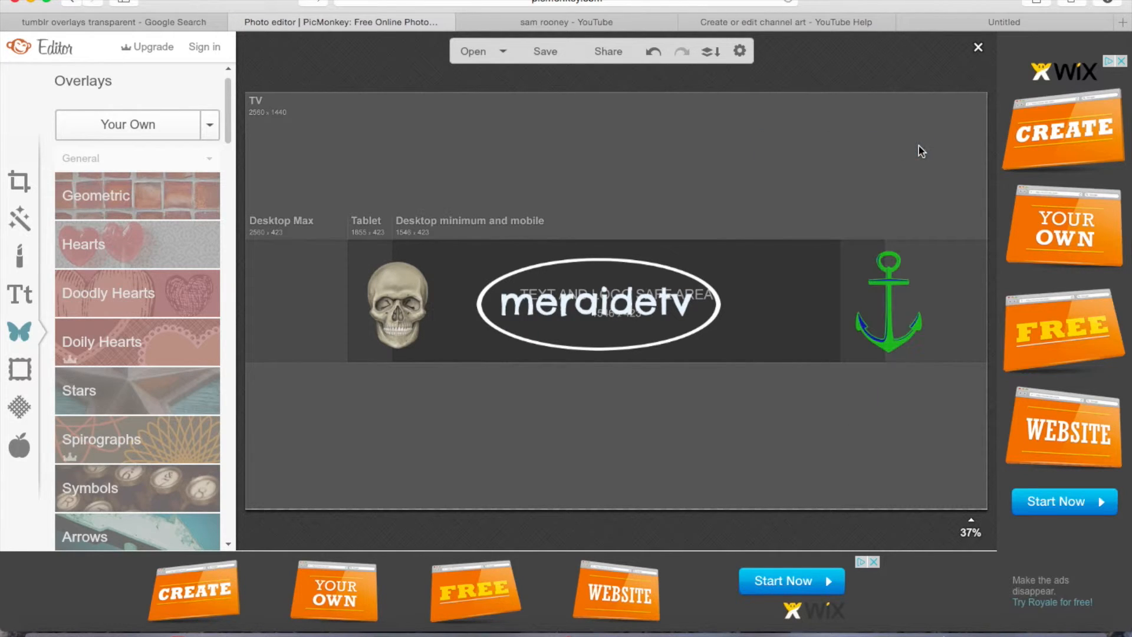
- Add the saved hamsa hand image from the Desktop as another custom overlay
click(148, 121)
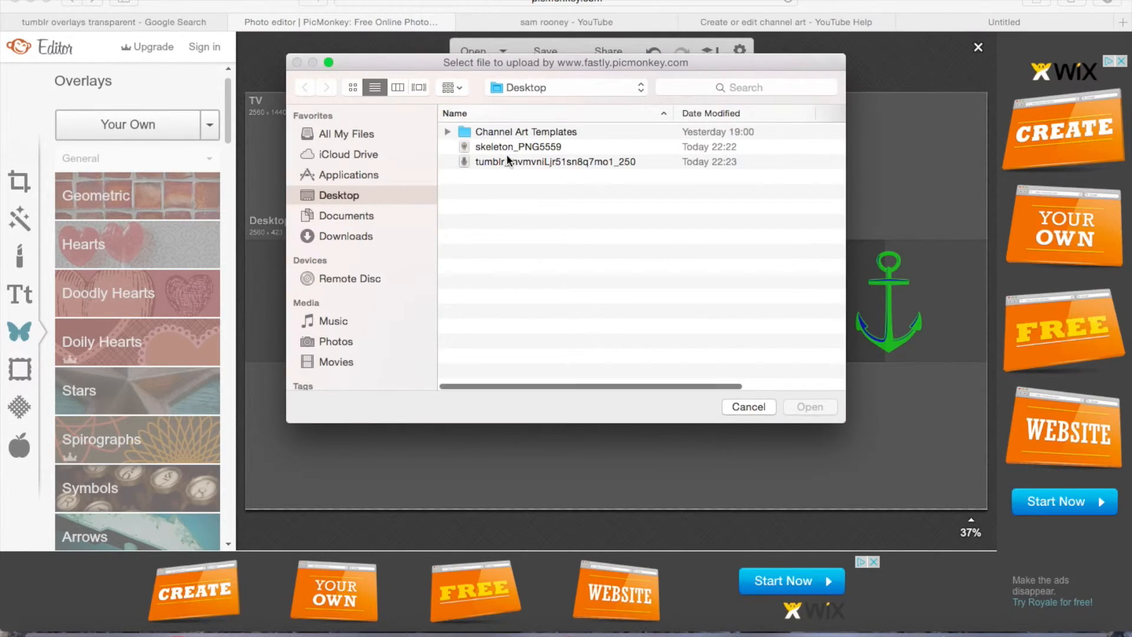
click(500, 163)
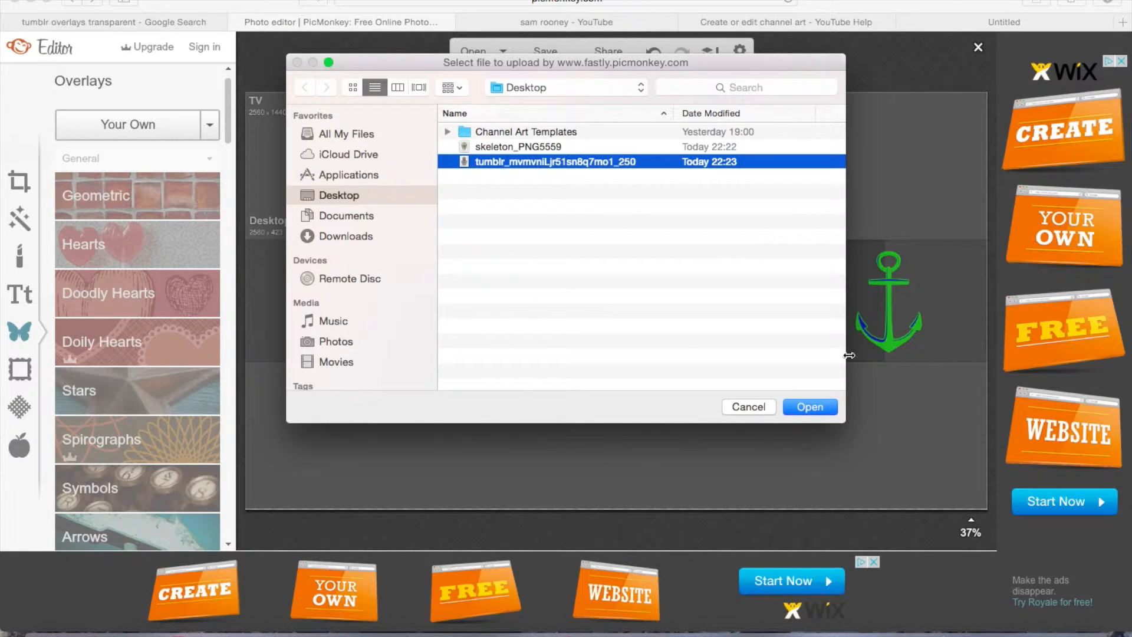
click(814, 408)
- Enlarge the hamsa hand overlay to about the band's height, place it between the ellipse and the anchor, and close its settings
drag(603, 302, 711, 306)
drag(821, 144, 254, 117)
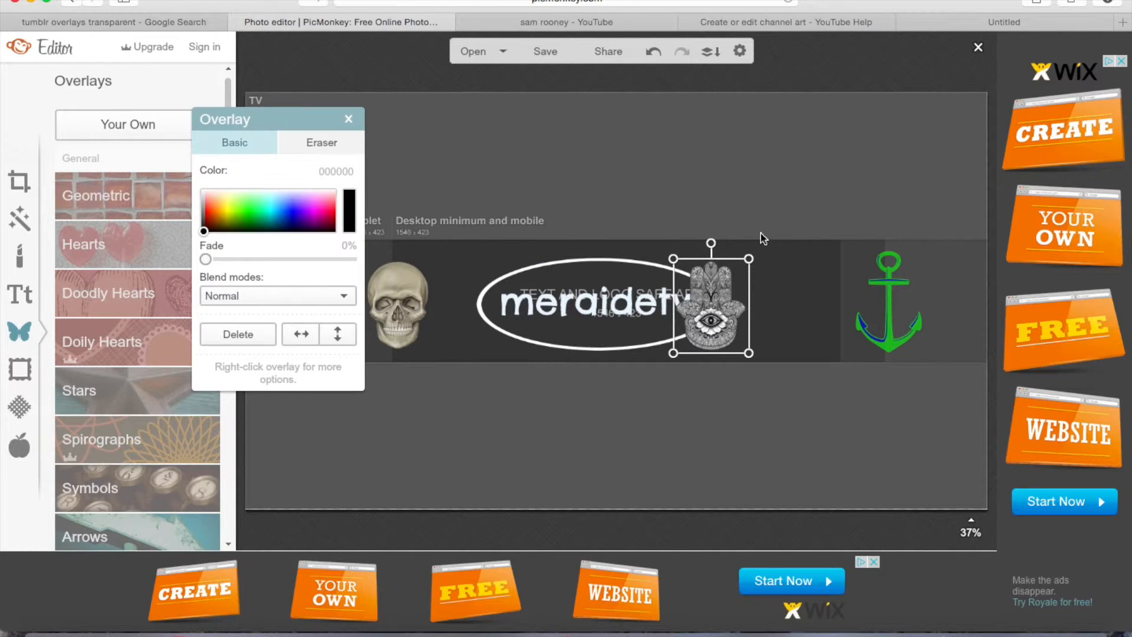
drag(750, 259, 788, 232)
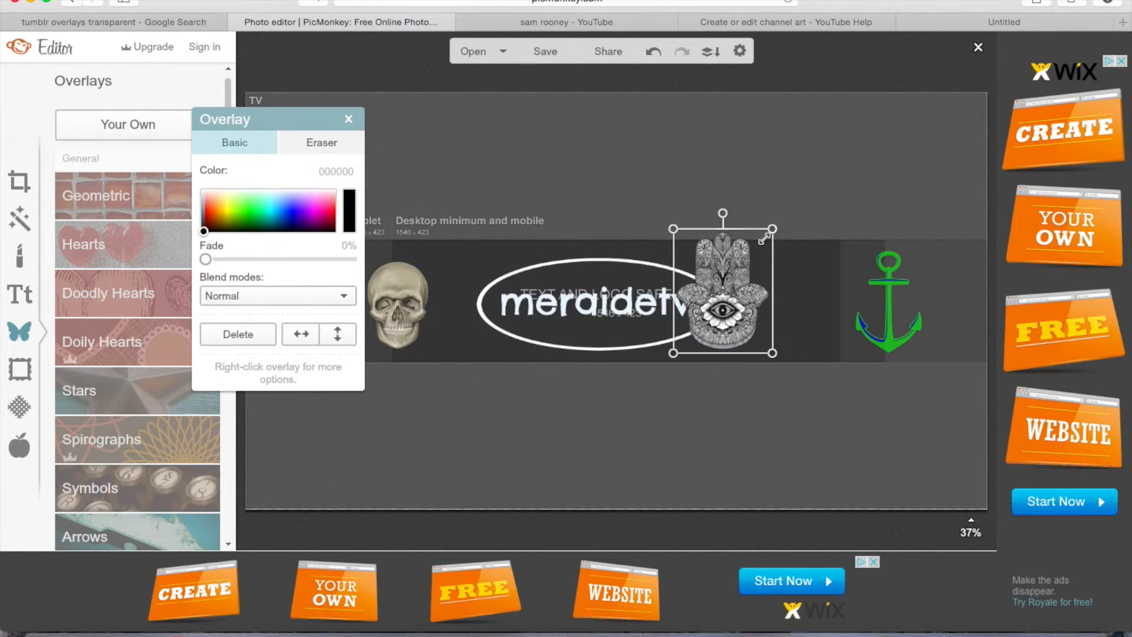
drag(731, 273, 789, 284)
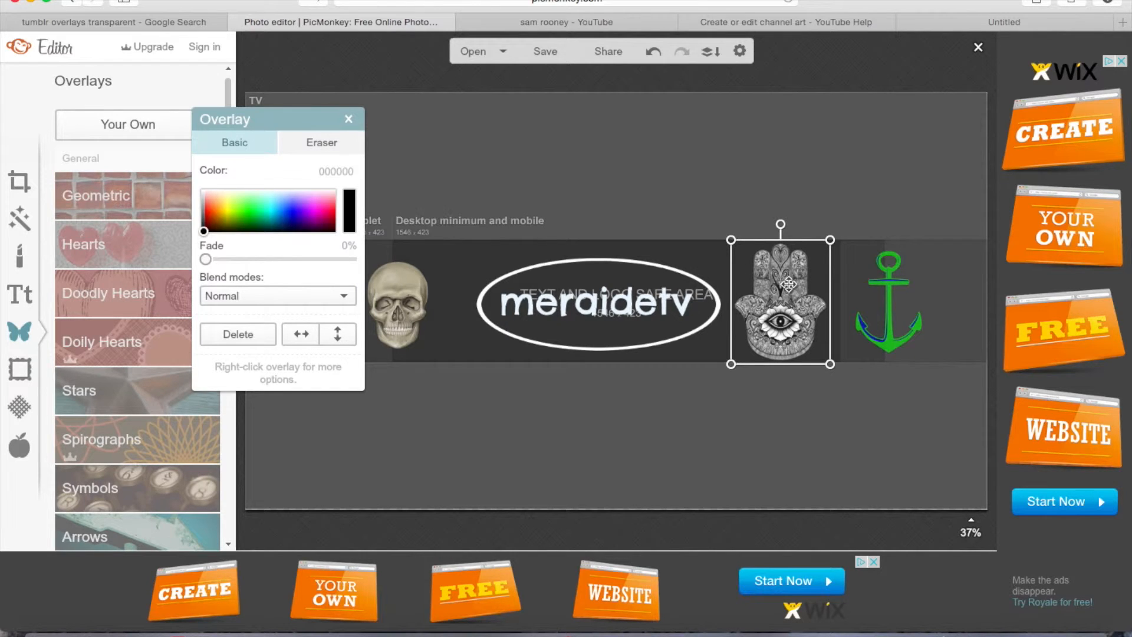
click(348, 120)
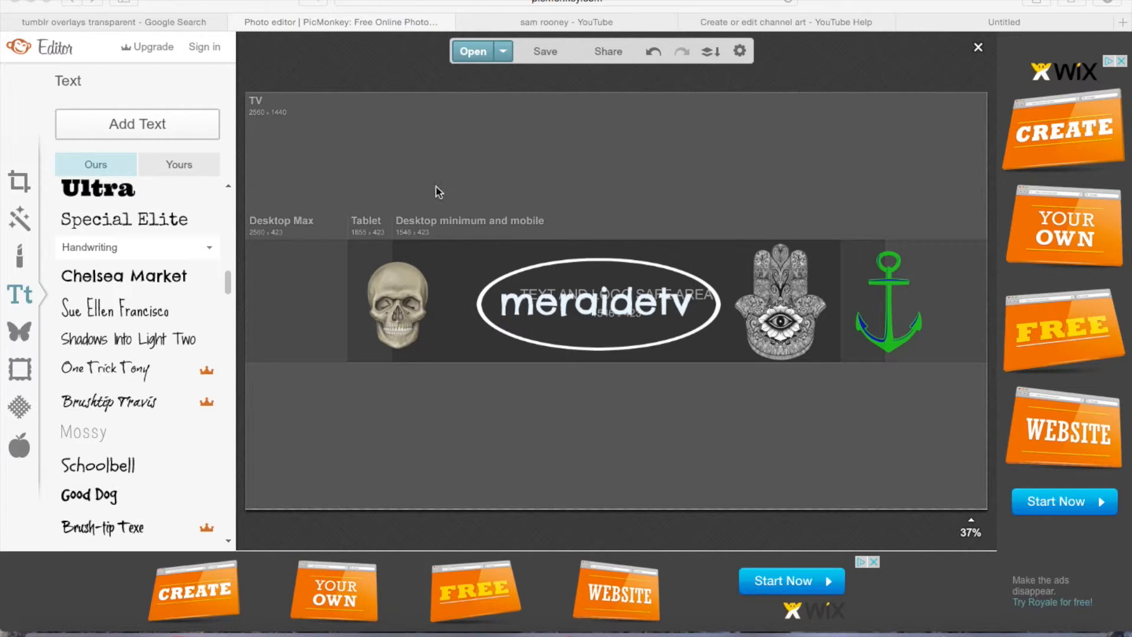
- Add the second Basic ornament from the Corners overlays to the canvas
click(23, 334)
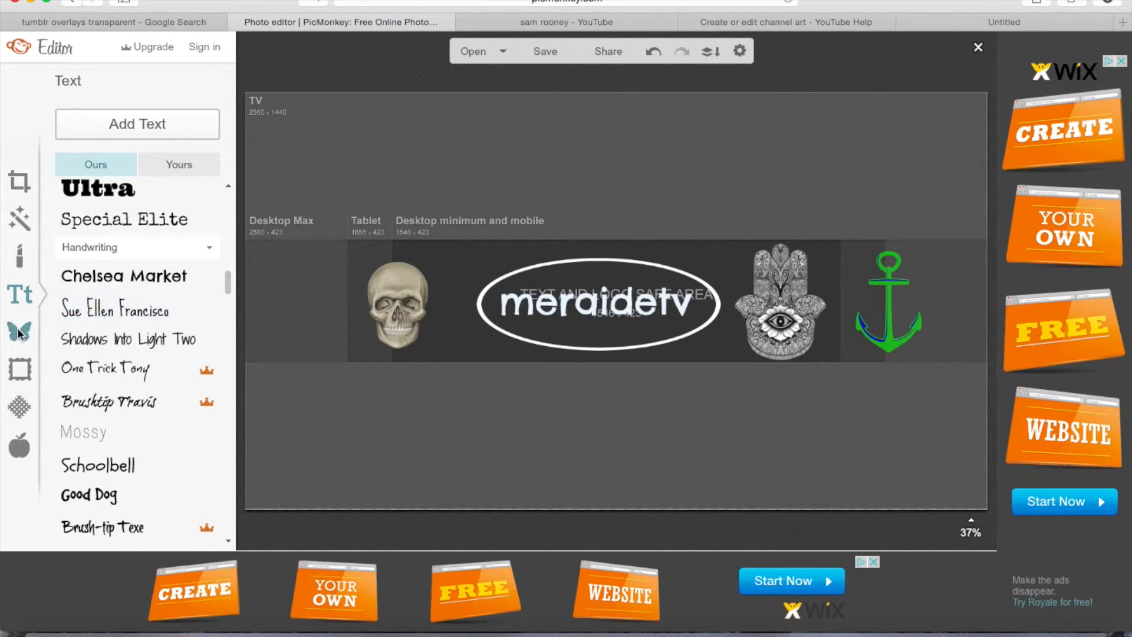
click(25, 332)
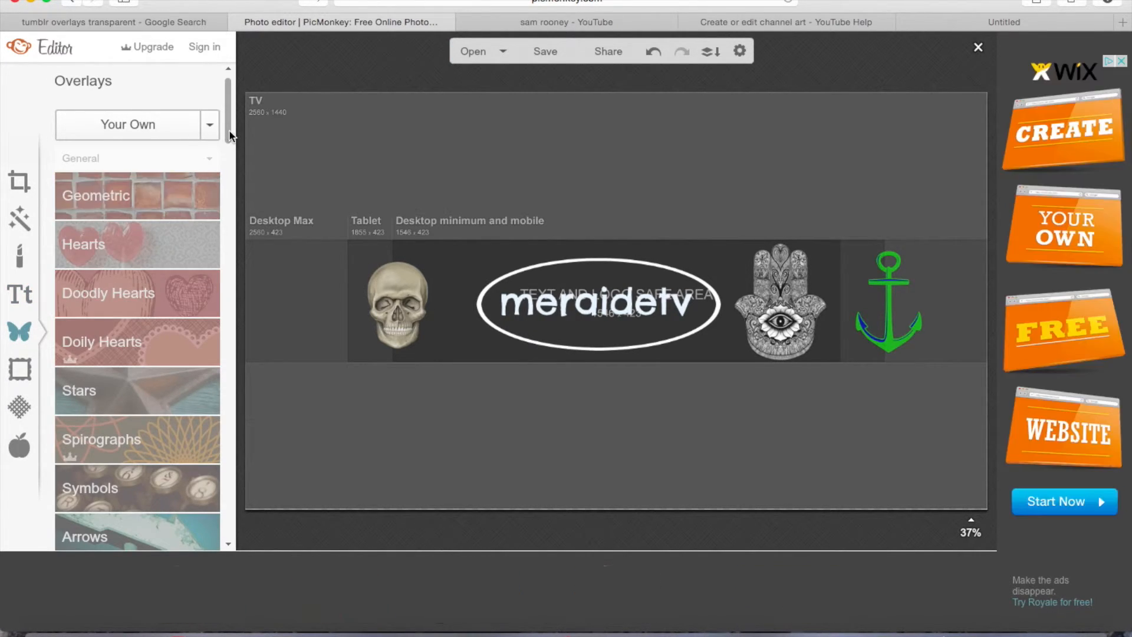
scroll(229, 130, down, 2)
drag(229, 151, 239, 395)
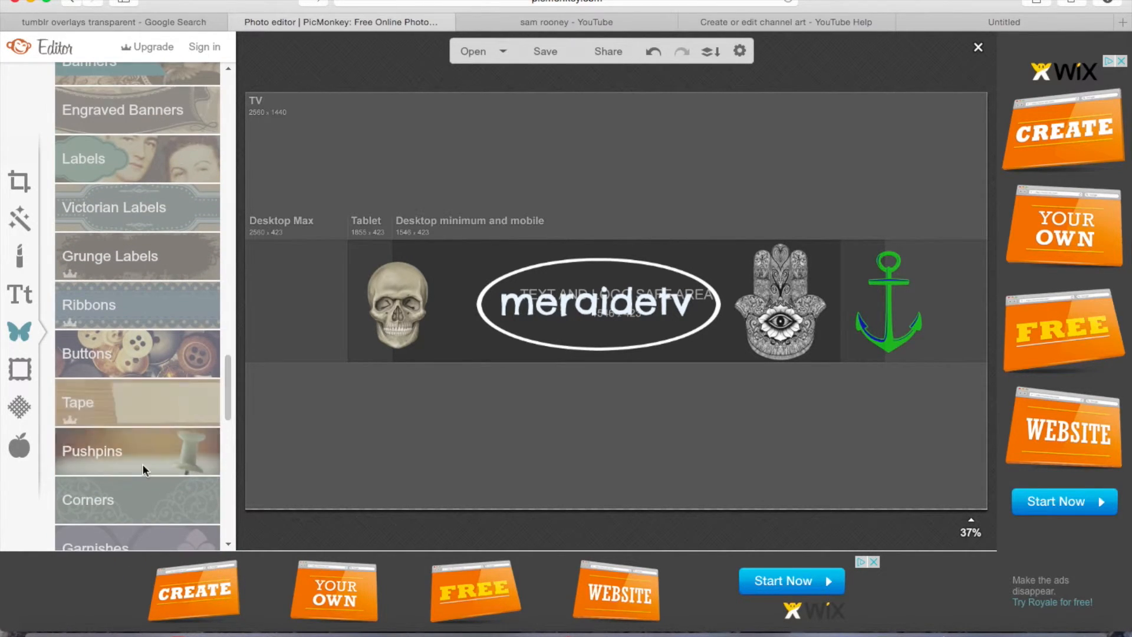
click(145, 491)
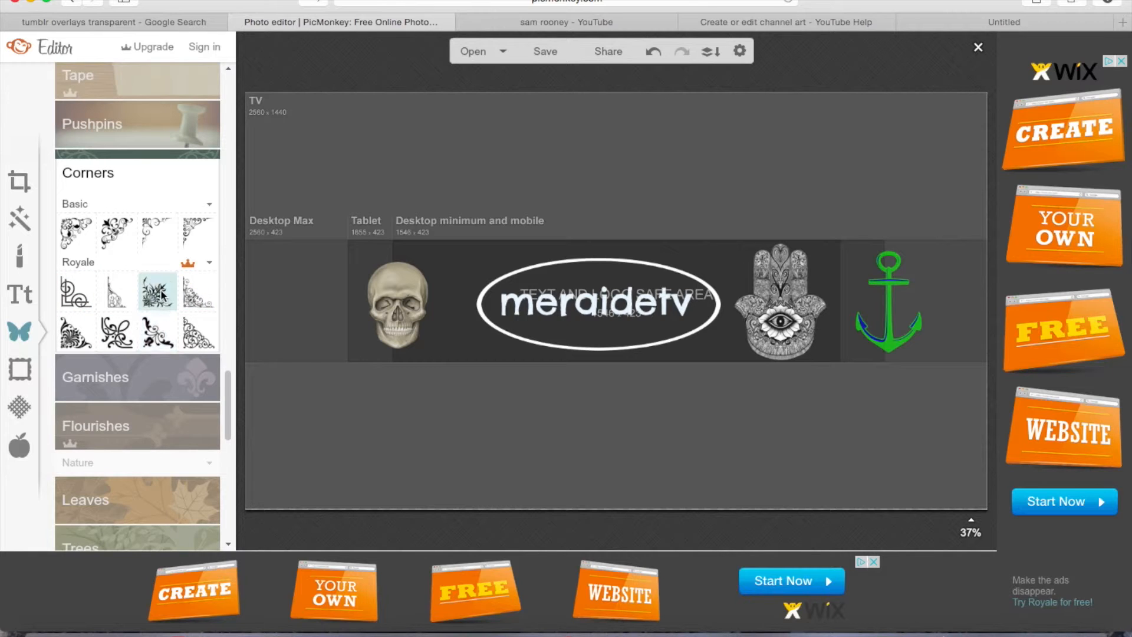
click(119, 235)
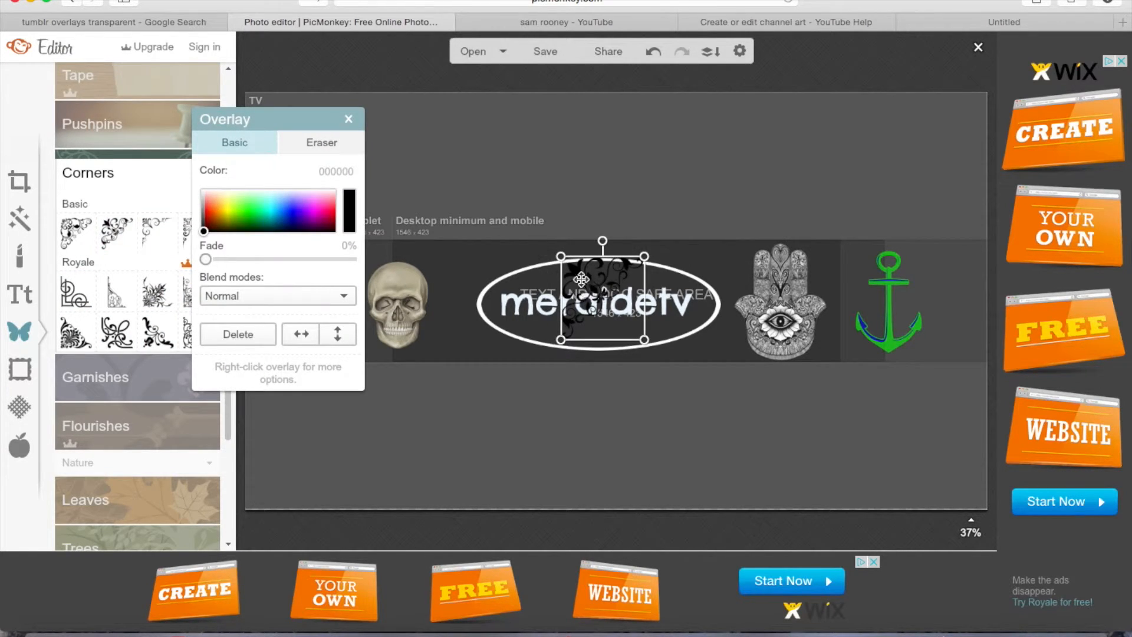
- Recolour the corner ornament to off-white fff5f3 and place it in the upper-left corner of the Desktop Max band
mouse_move(204, 232)
mouse_down()
mouse_move(241, 189)
mouse_move(218, 213)
mouse_up()
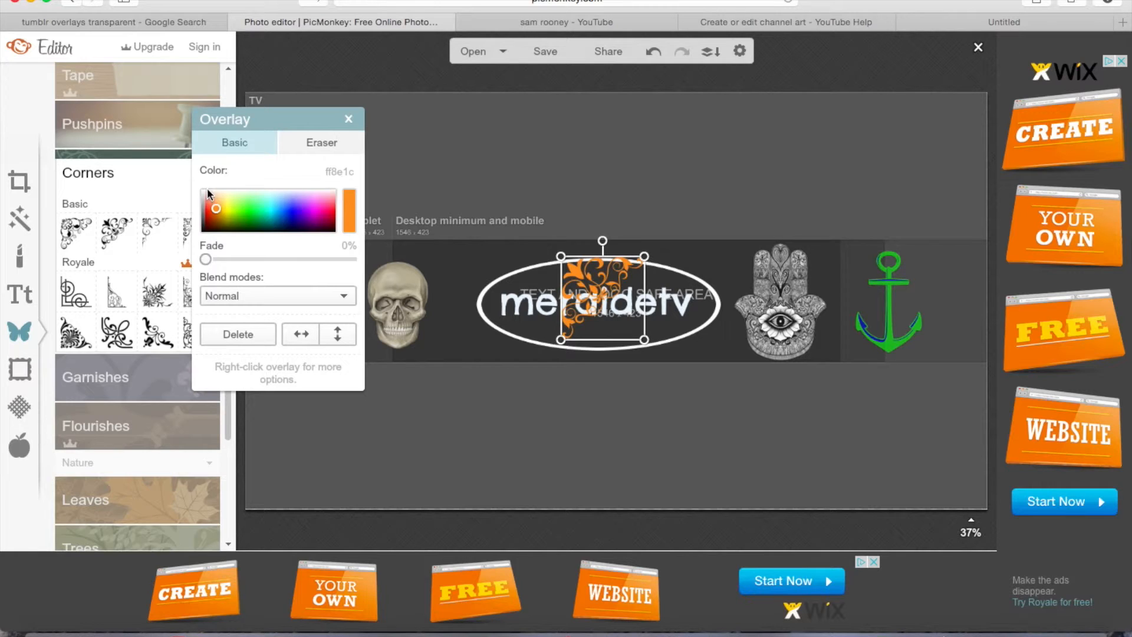
click(210, 190)
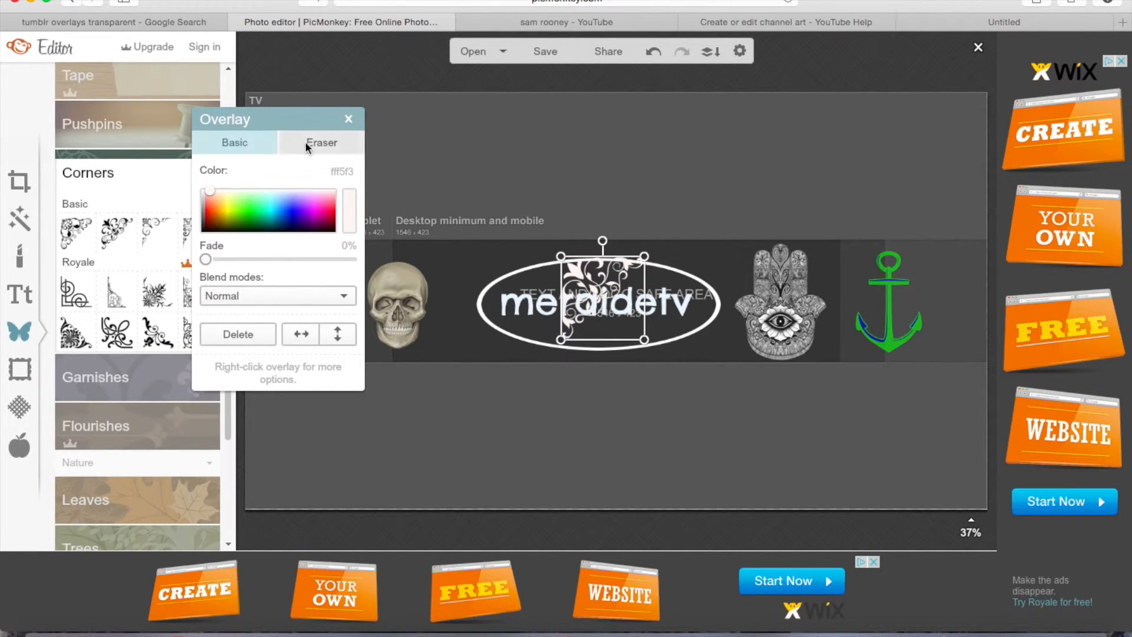
drag(283, 115, 886, 90)
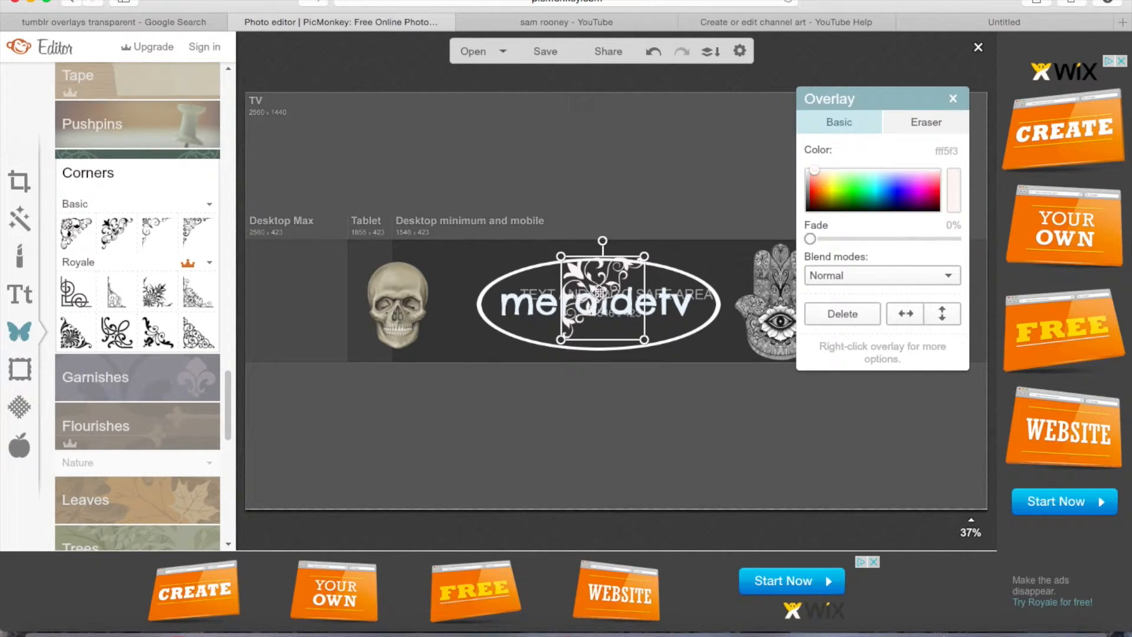
drag(599, 287, 279, 272)
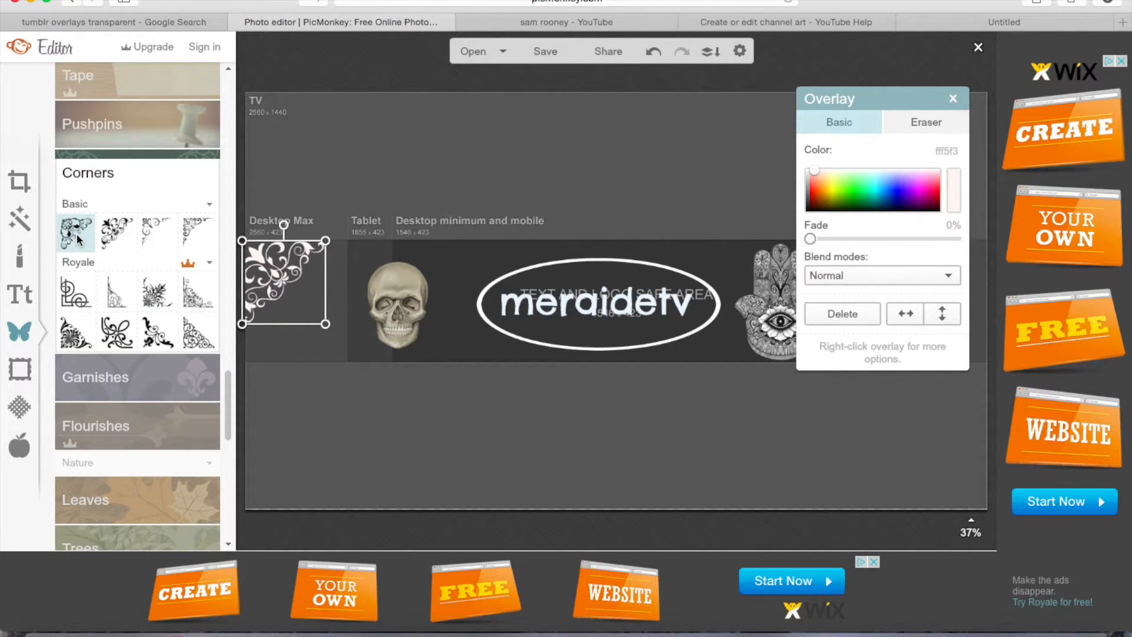
- Add the same corner ornament again, colour it f3fffb and rotate it by half a turn
click(122, 236)
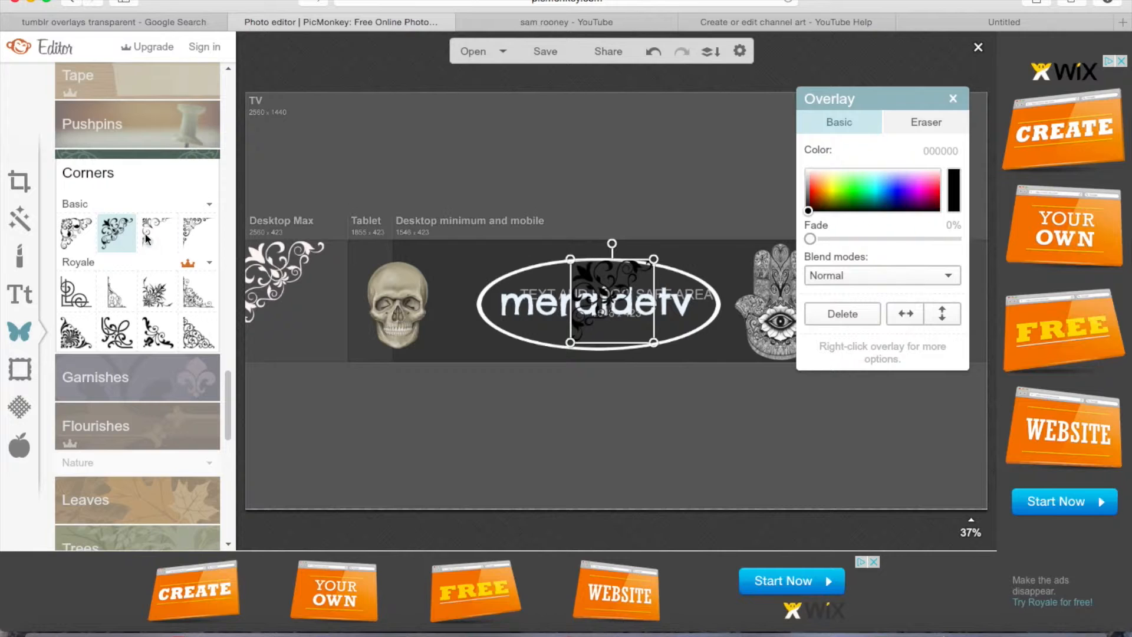
click(869, 171)
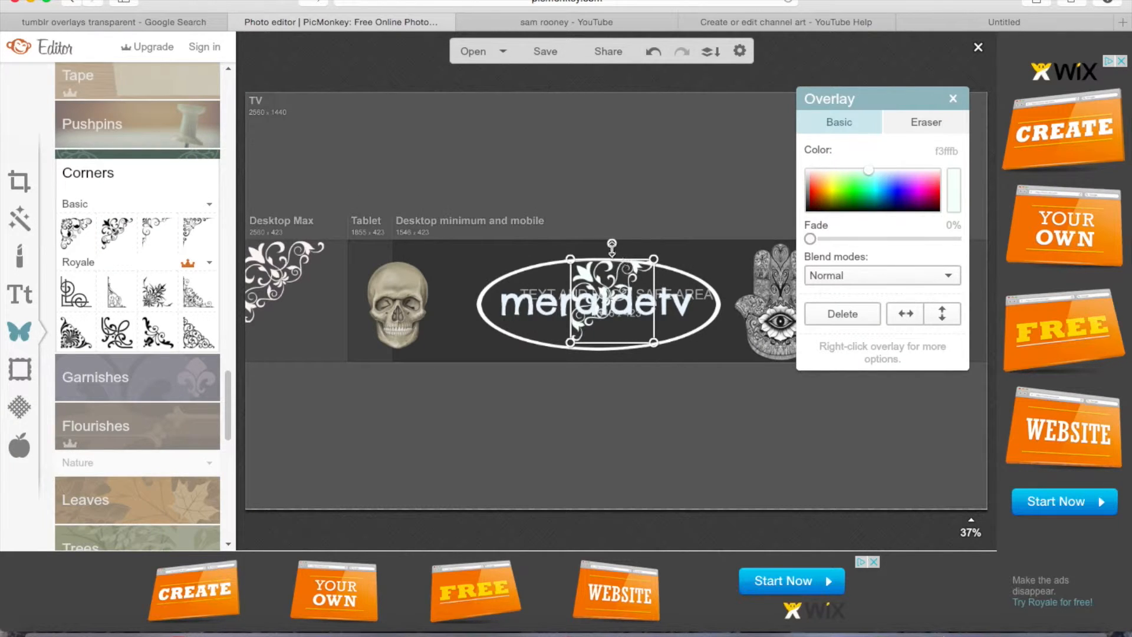
drag(610, 242, 614, 357)
- Move the rotated ornament to the band's lower-right corner, shrink it slightly to fit beside the anchor, and close its settings
drag(861, 104, 389, 130)
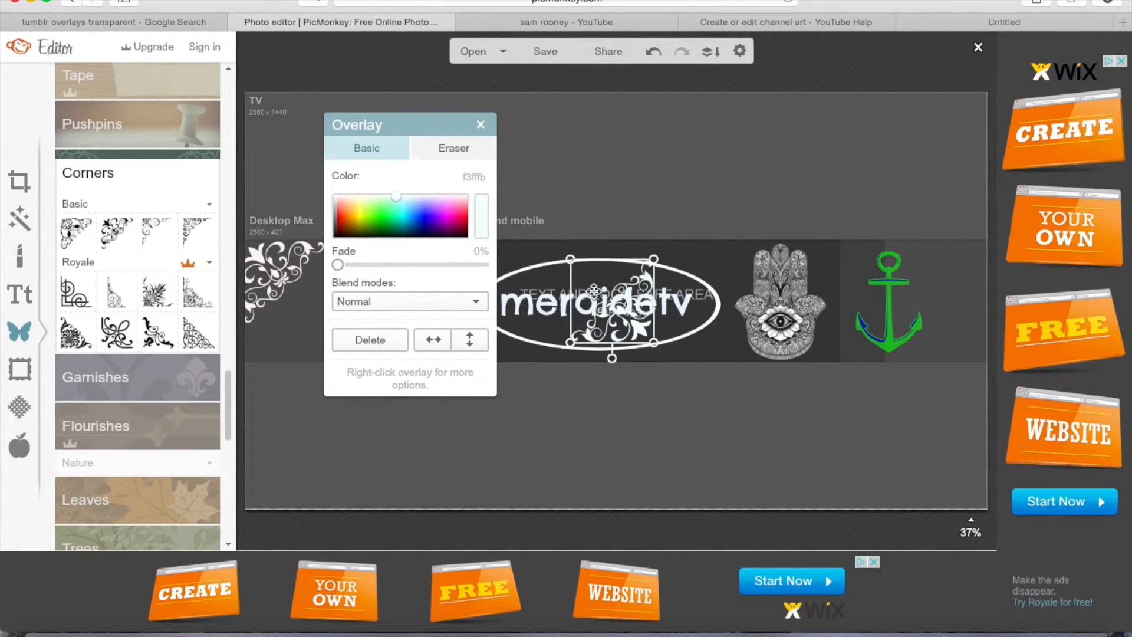
drag(629, 317, 964, 337)
drag(988, 277, 973, 323)
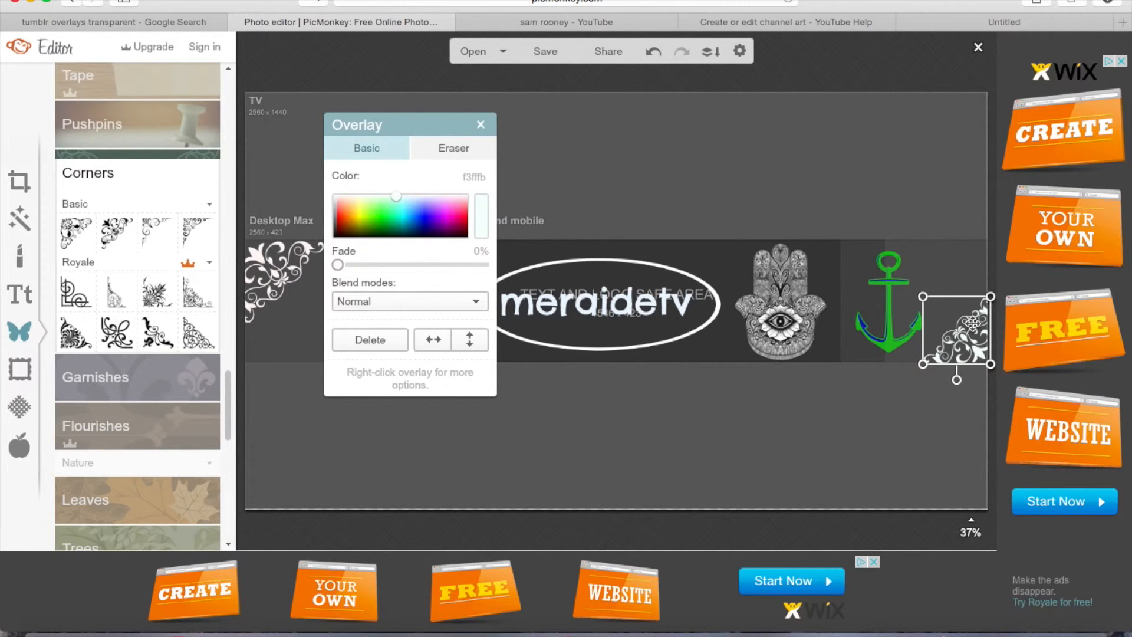
click(480, 124)
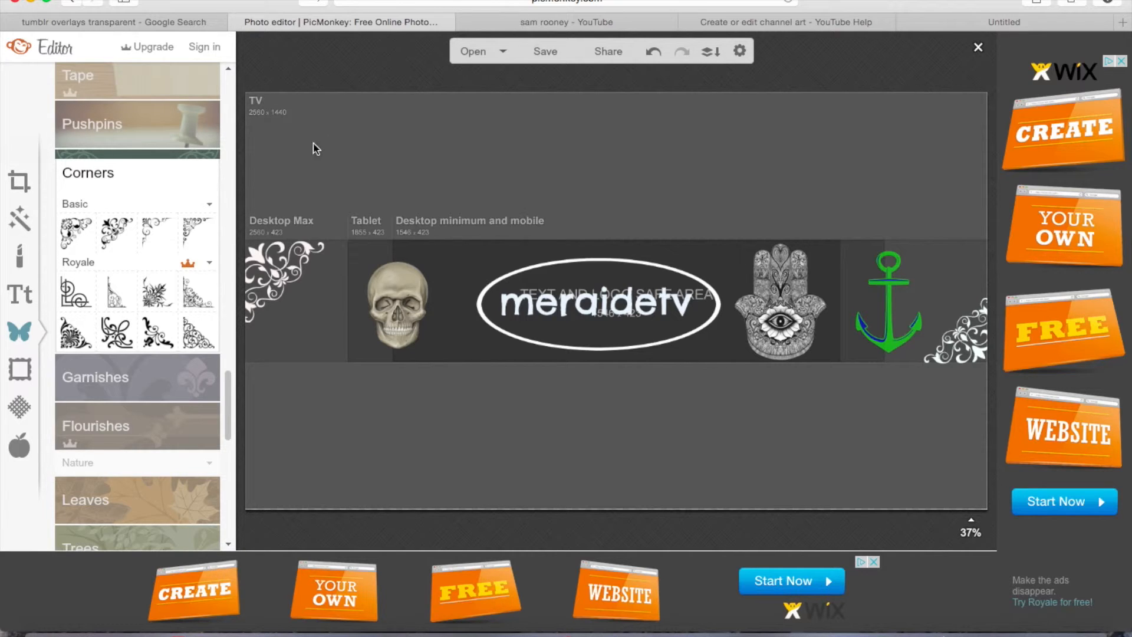
- Paint over the whole template background with the Draw effect, using colour fcfdff, brush size 600 and 100% hardness
click(20, 225)
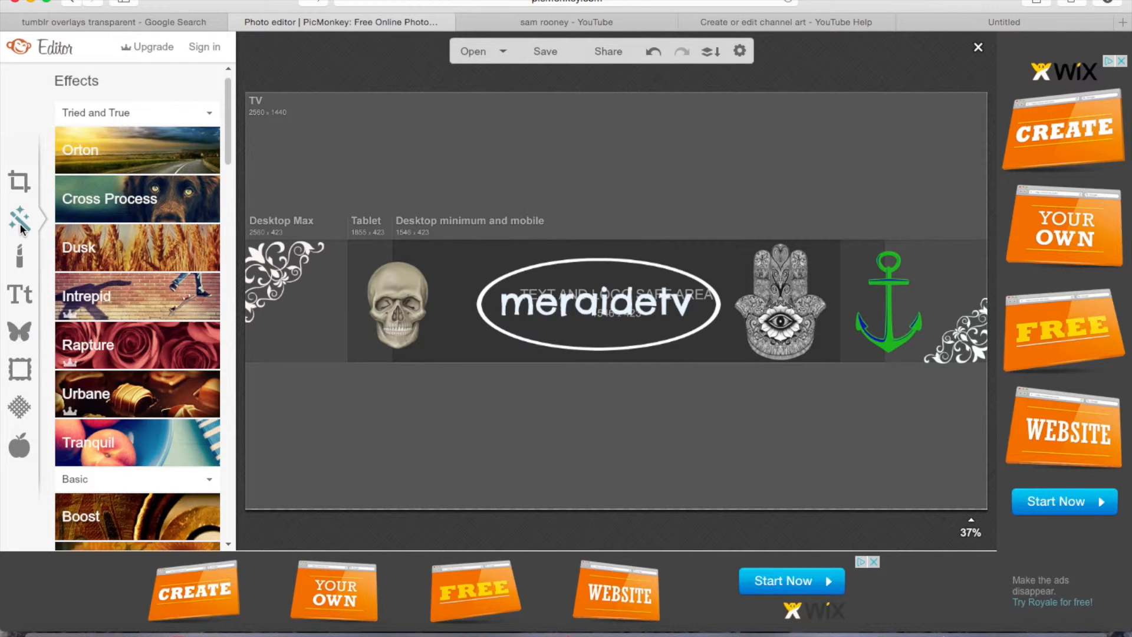
drag(228, 106, 246, 445)
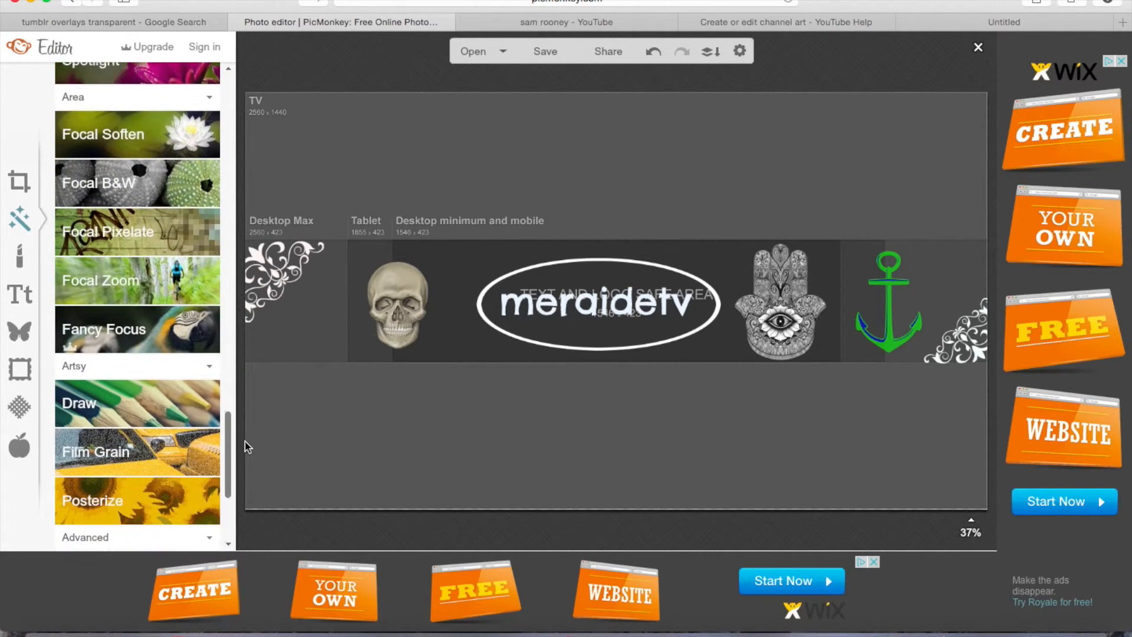
click(172, 390)
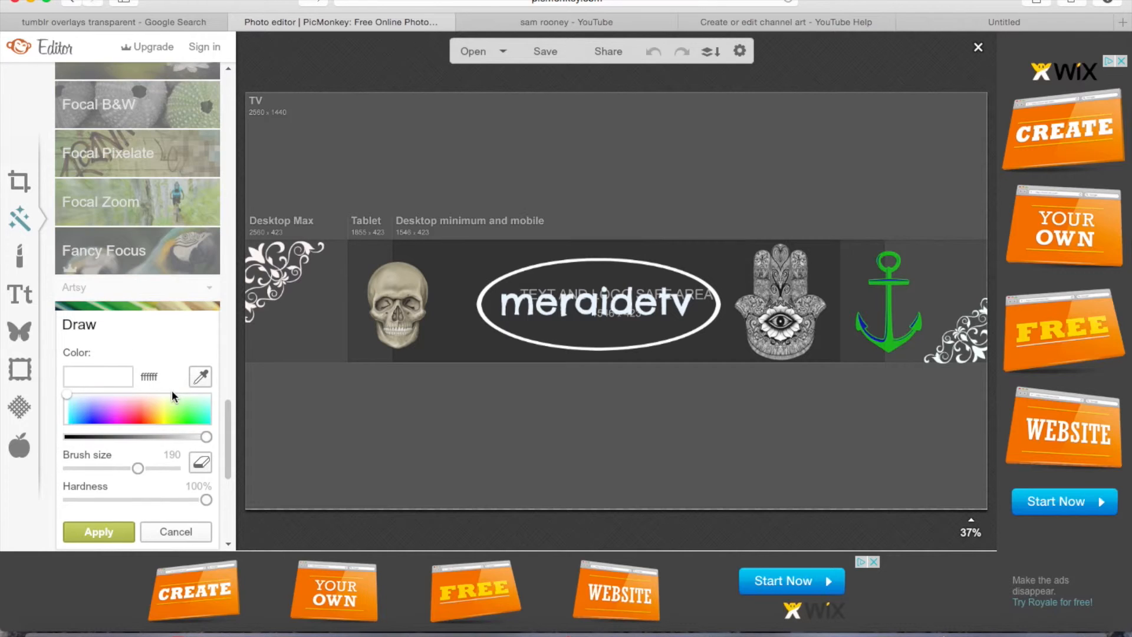
drag(137, 468, 184, 472)
drag(69, 392, 73, 393)
drag(205, 501, 213, 500)
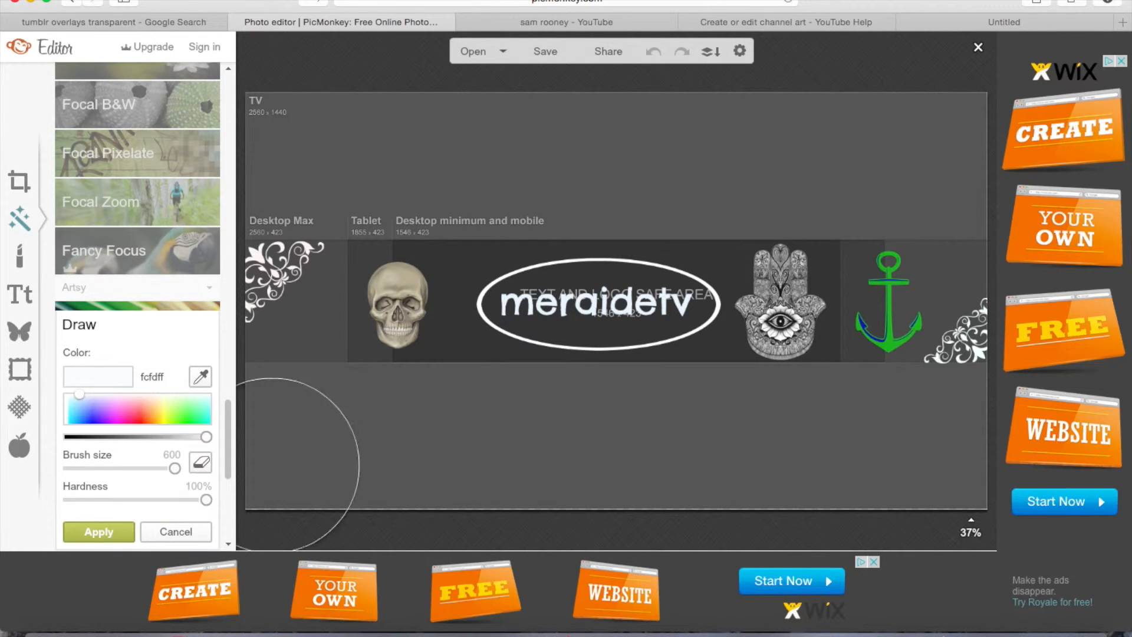
mouse_move(313, 472)
mouse_down()
mouse_move(290, 369)
mouse_move(256, 111)
mouse_move(889, 90)
mouse_move(958, 104)
mouse_move(952, 368)
mouse_move(931, 475)
mouse_move(470, 505)
mouse_move(426, 498)
mouse_move(378, 349)
mouse_move(367, 184)
mouse_move(678, 175)
mouse_move(779, 160)
mouse_move(852, 167)
mouse_move(857, 223)
mouse_move(827, 327)
mouse_move(600, 387)
mouse_move(498, 366)
mouse_move(498, 317)
mouse_move(558, 291)
mouse_move(727, 272)
mouse_up()
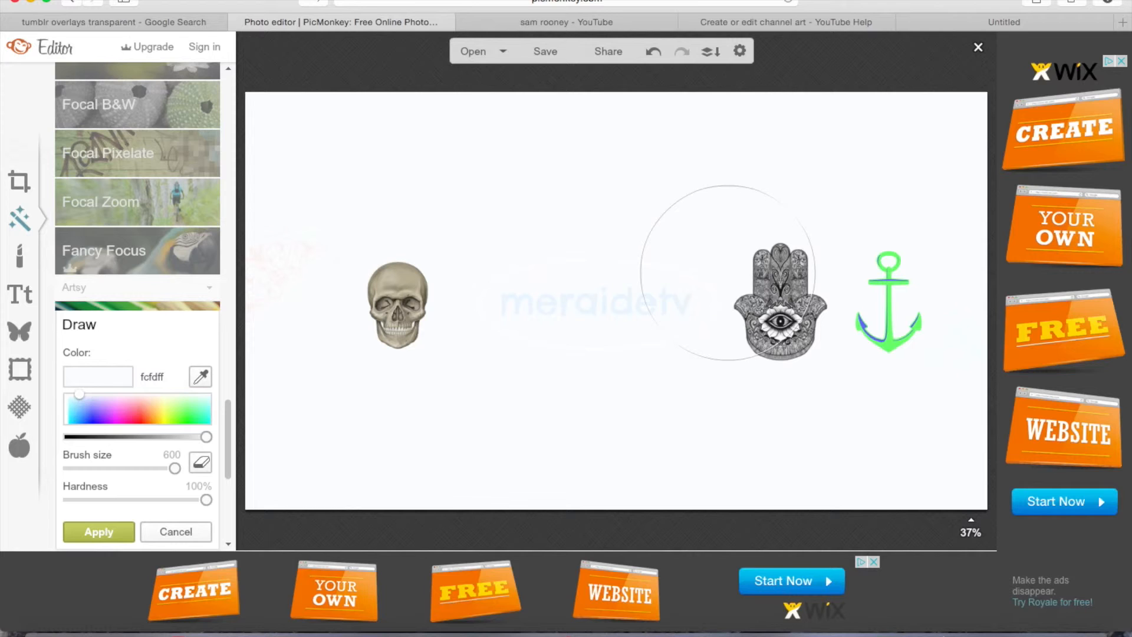
- Switch to the Google Images tab, return to the skull.png search and clear its query
click(189, 23)
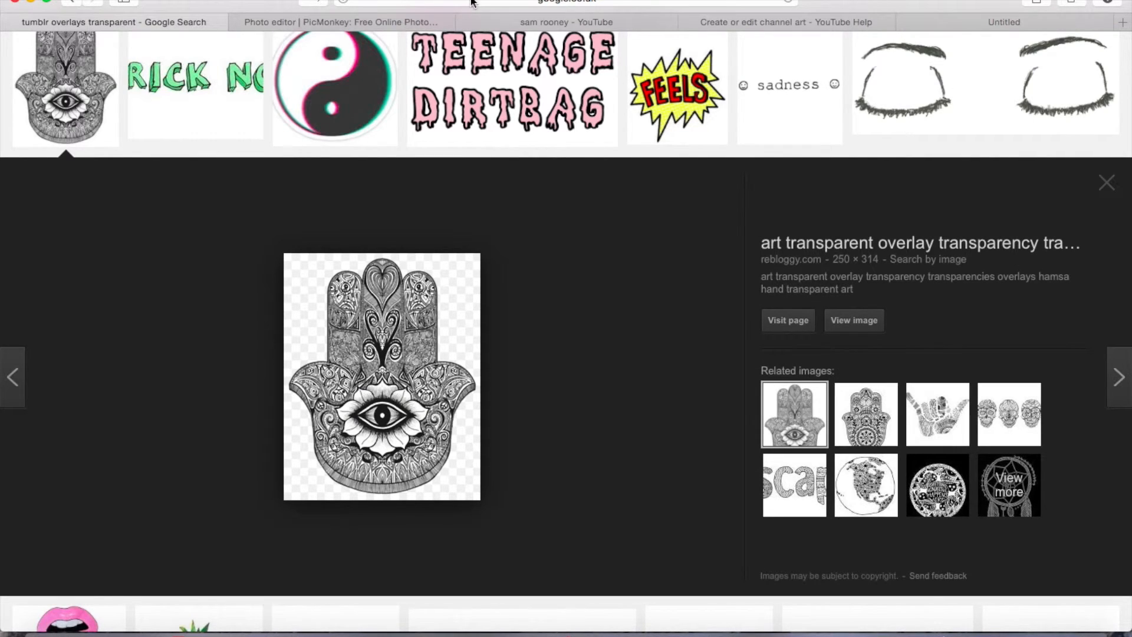
click(72, 2)
click(185, 58)
key(BackSpace)
key(BackSpace)
key(BackSpace)
key(BackSpace)
key(BackSpace)
key(BackSpace)
key(BackSpace)
key(BackSpace)
key(BackSpace)
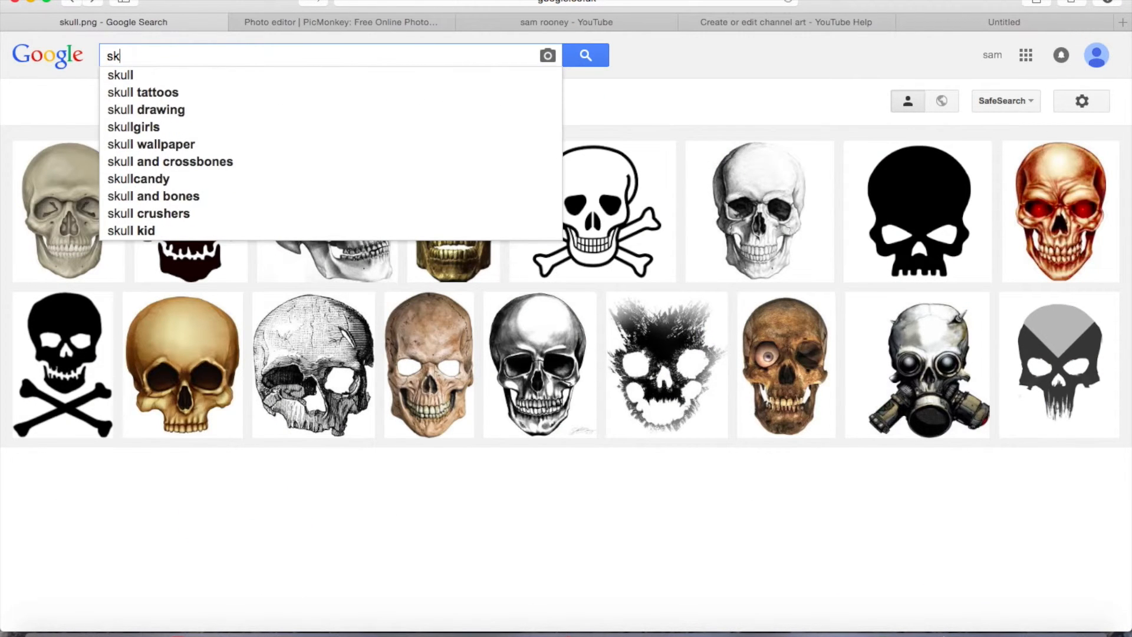
text(whatev)
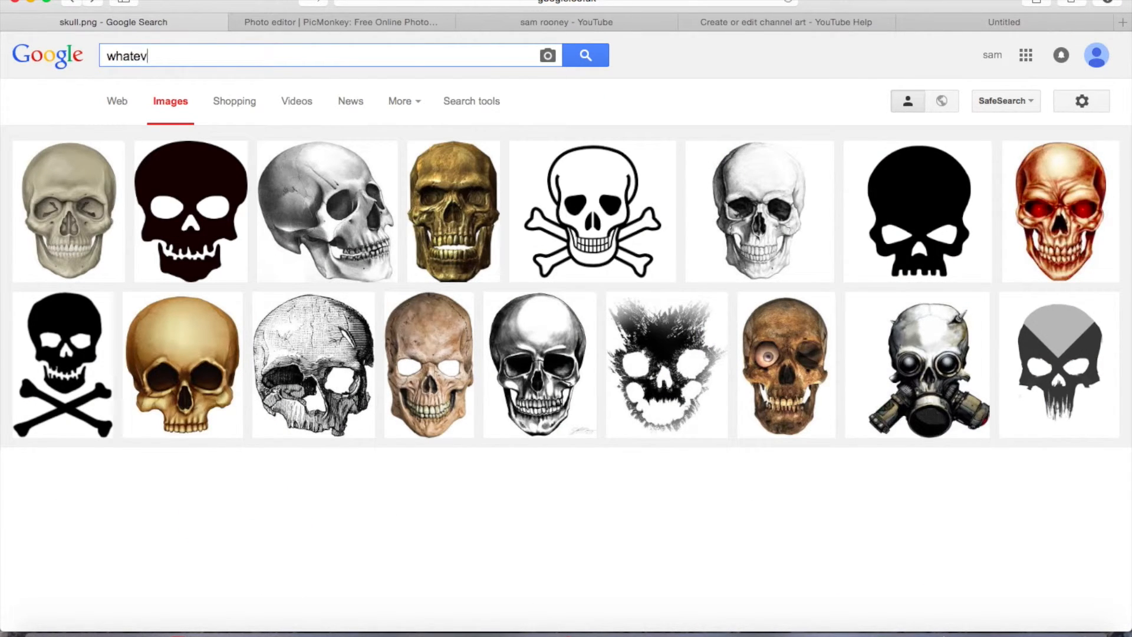
text(er backr)
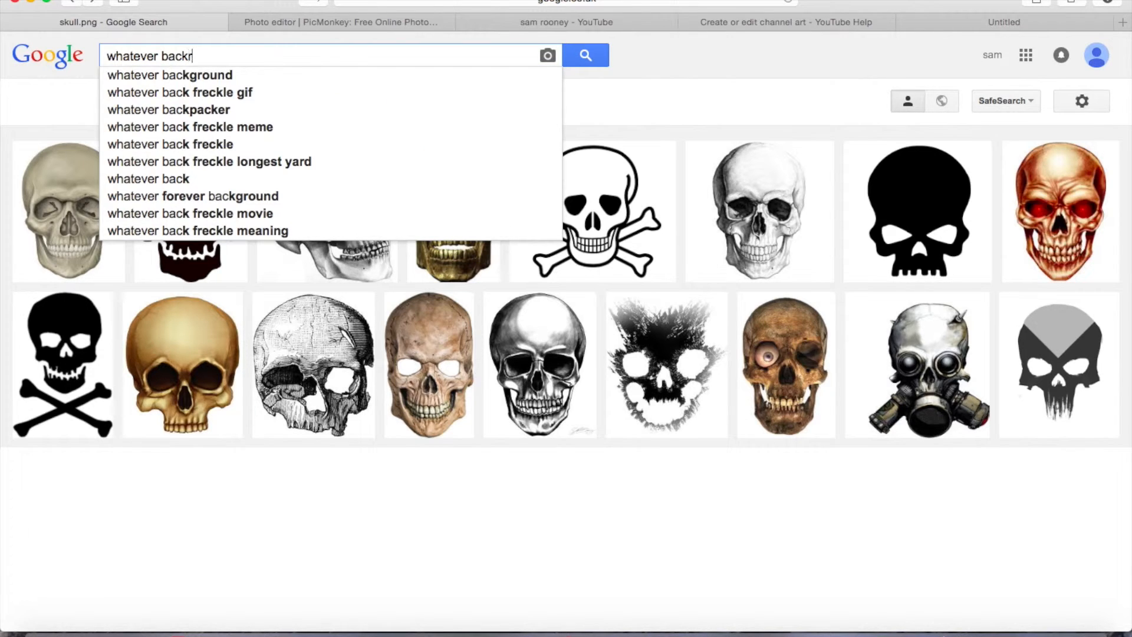
text(ound you u)
key(BackSpace)
text(wish)
key(BackSpace)
key(BackSpace)
key(BackSpace)
key(BackSpace)
key(BackSpace)
key(BackSpace)
key(BackSpace)
key(BackSpace)
key(BackSpace)
key(BackSpace)
key(BackSpace)
key(BackSpace)
key(BackSpace)
key(BackSpace)
key(BackSpace)
key(BackSpace)
key(BackSpace)
key(BackSpace)
key(BackSpace)
key(BackSpace)
key(BackSpace)
key(BackSpace)
key(BackSpace)
key(BackSpace)
key(BackSpace)
key(BackSpace)
key(BackSpace)
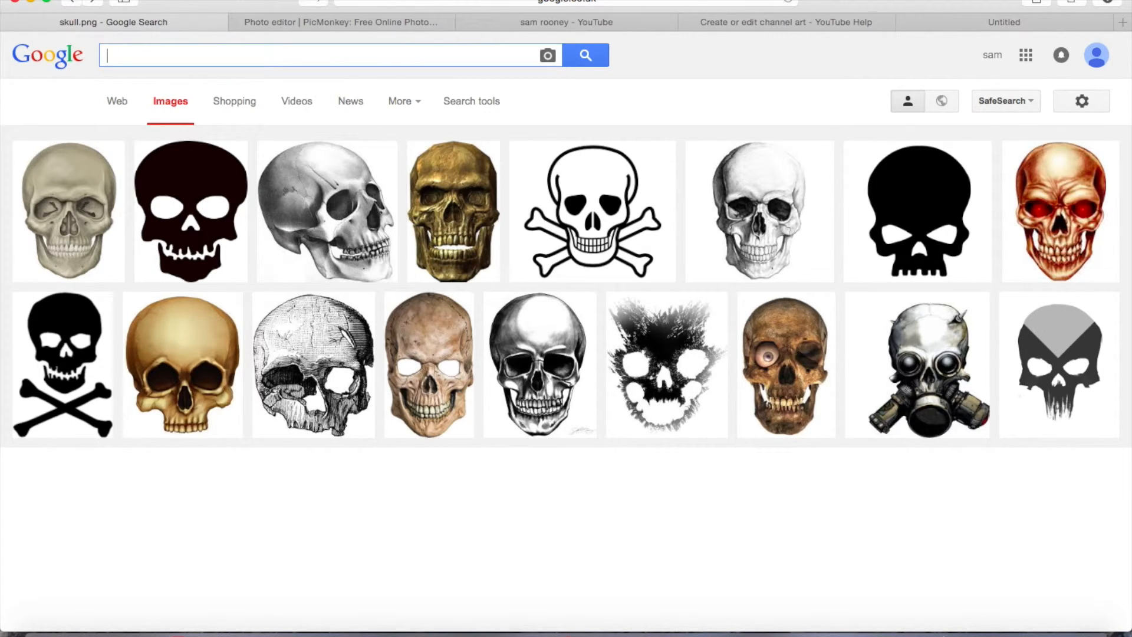
- Search Google Images for "black background", using the suggested spelling
text(black)
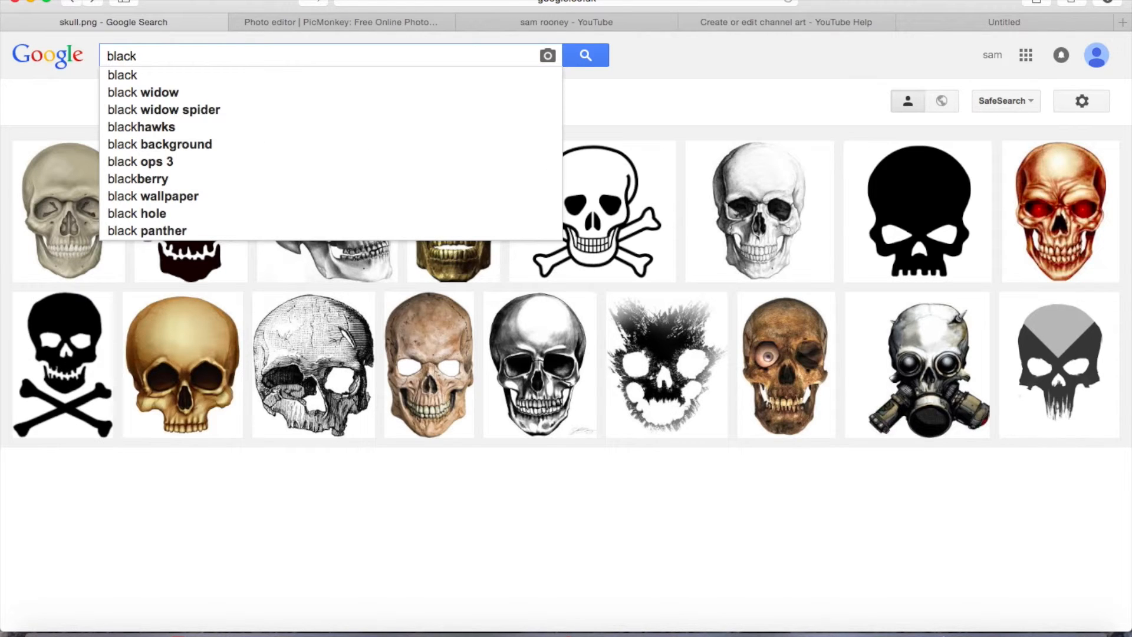
text(b)
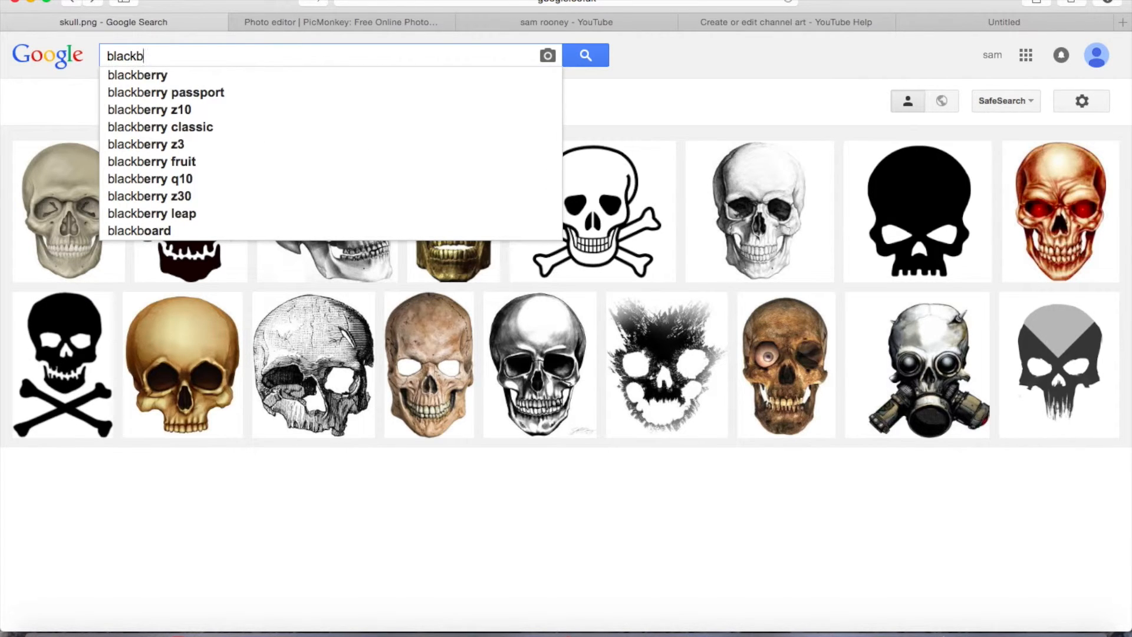
text(ackground)
key(Return)
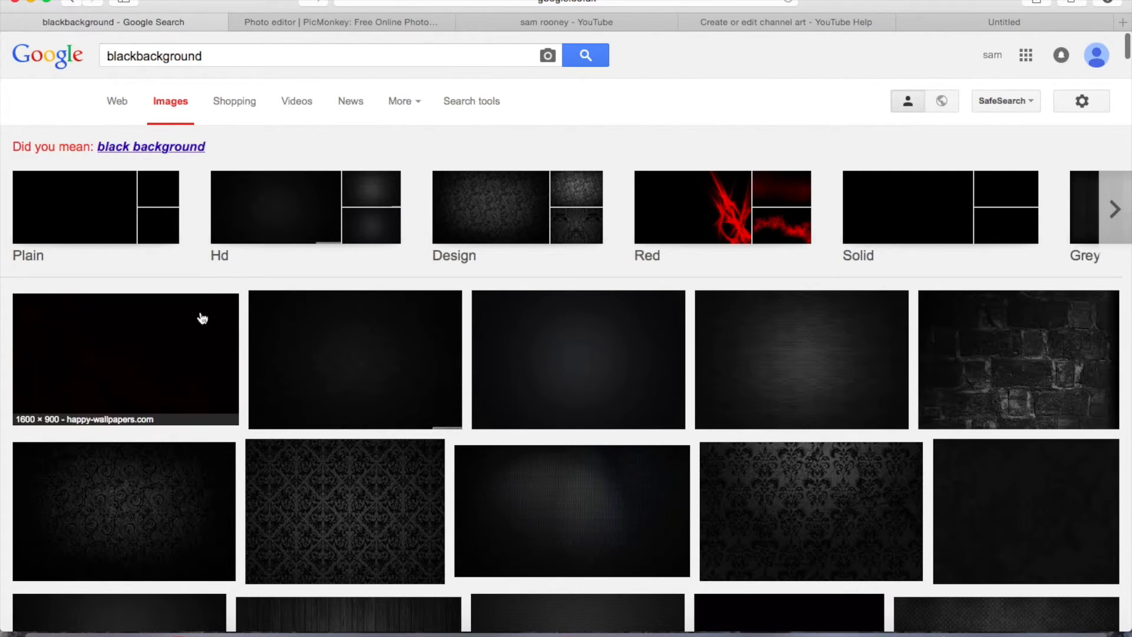
click(169, 147)
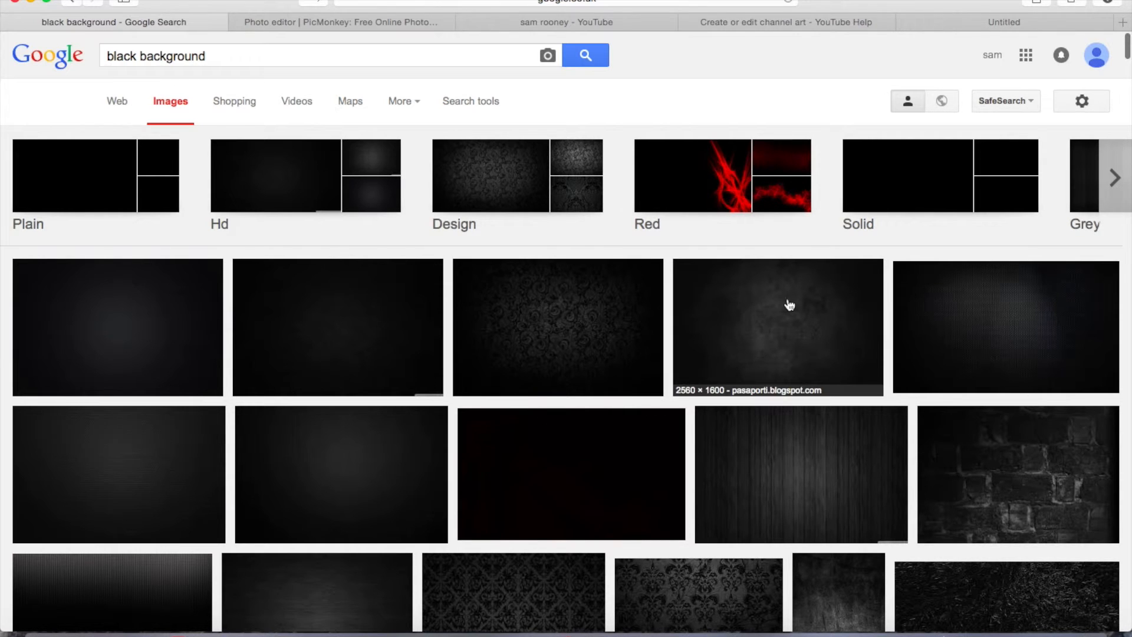
- Open the black brick wall image and save it to the Desktop as wall-black-background-desktop-12-
click(1003, 464)
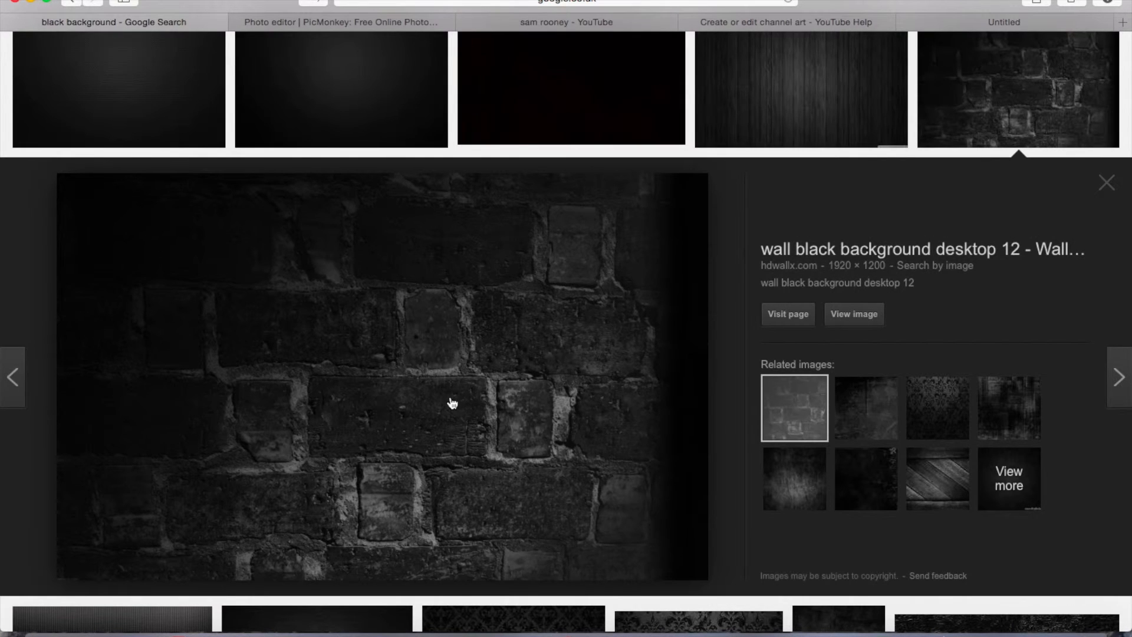
right_click(475, 377)
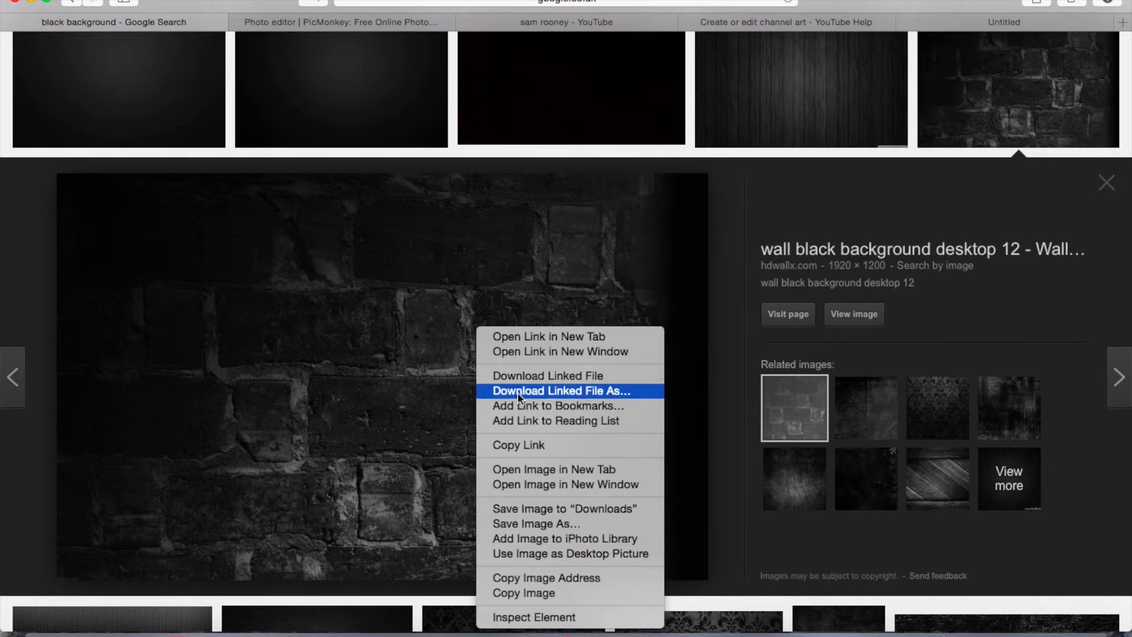
click(551, 524)
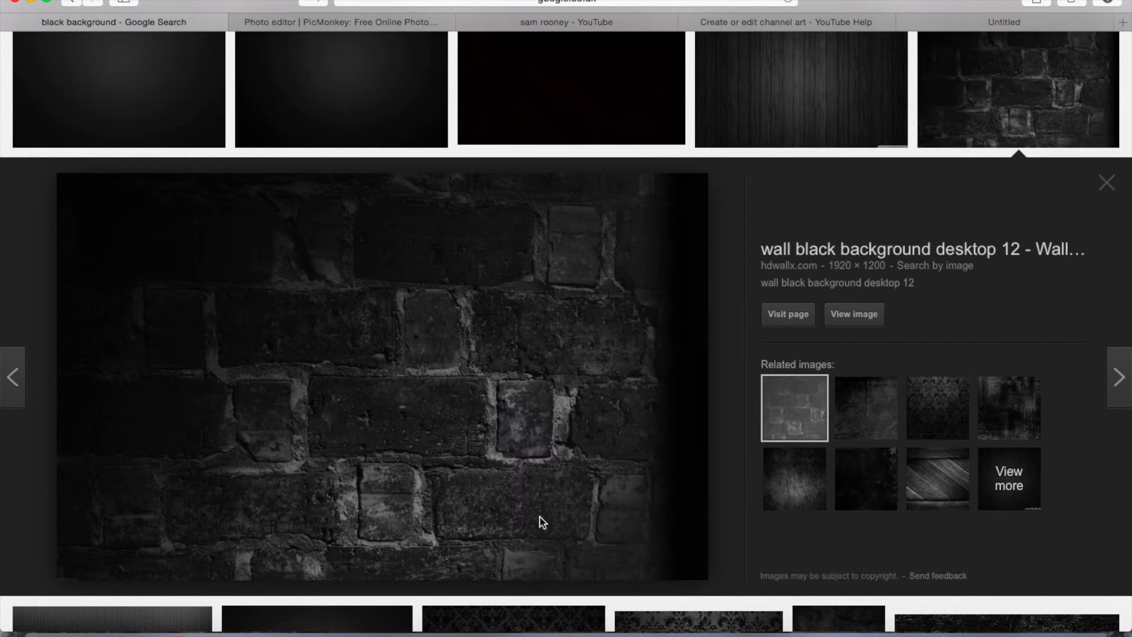
click(682, 151)
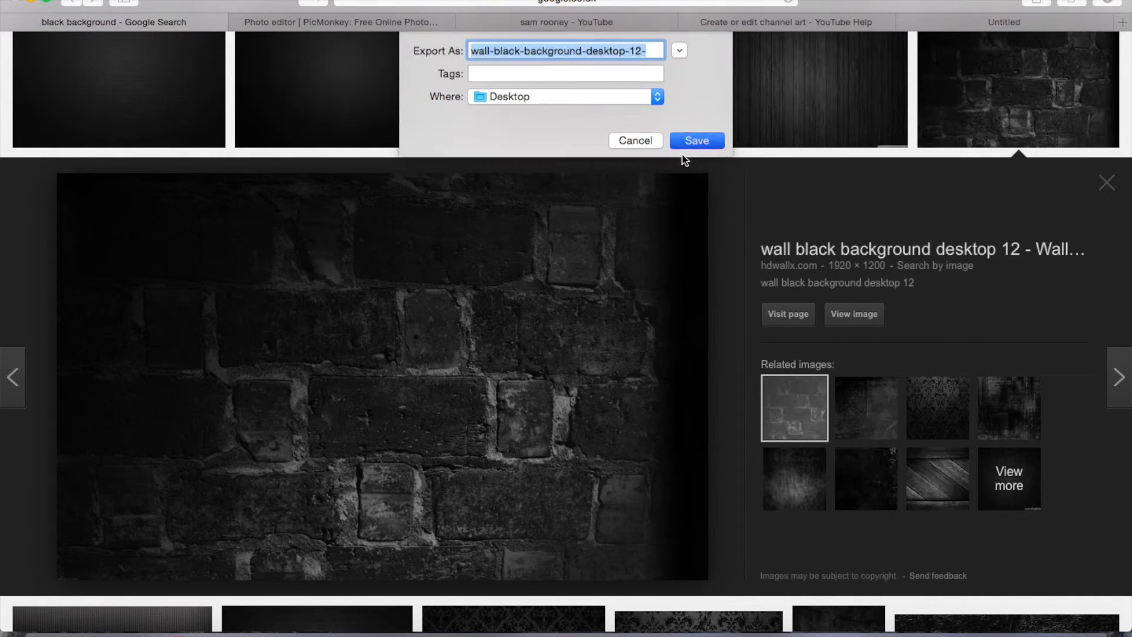
- Switch back to the PicMonkey editor, apply the Draw effect to the canvas and show the effects list
click(302, 24)
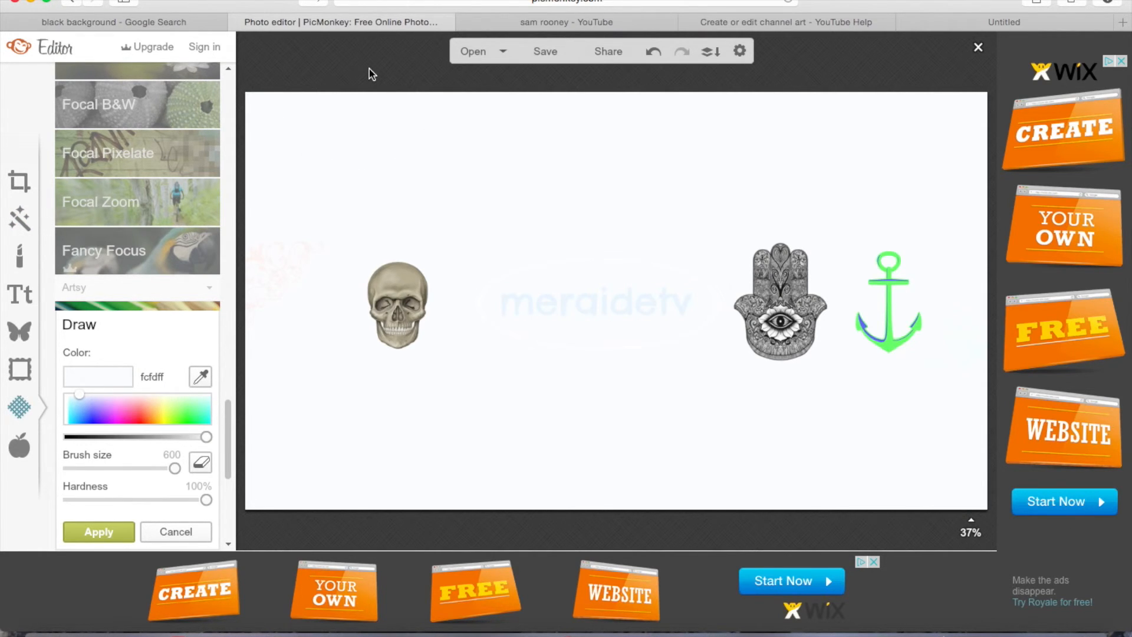
click(105, 532)
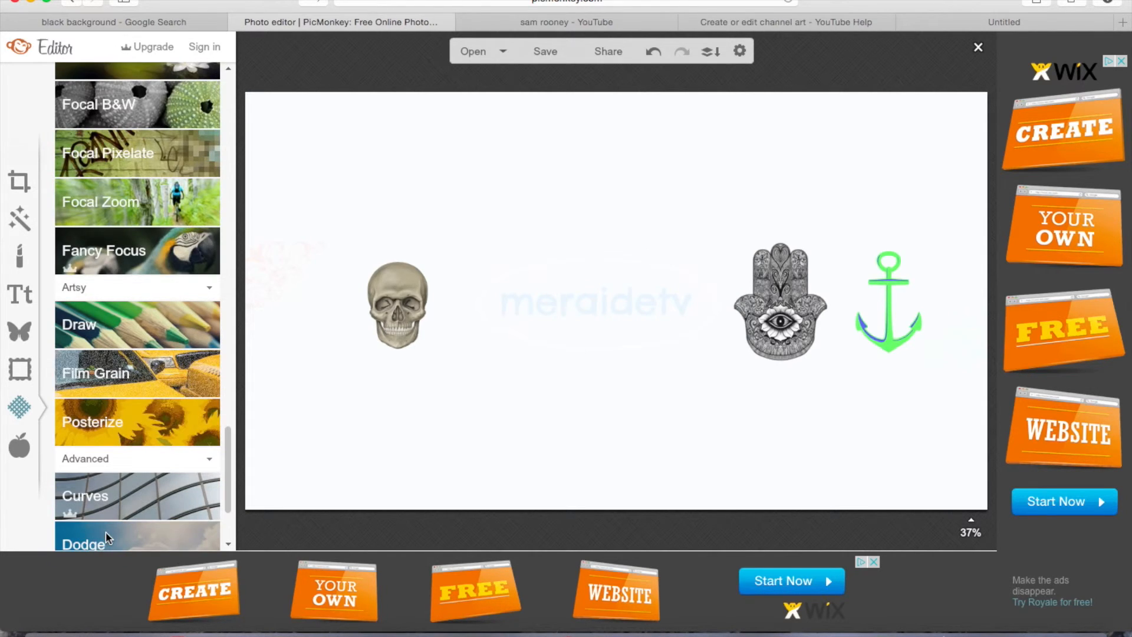
click(20, 219)
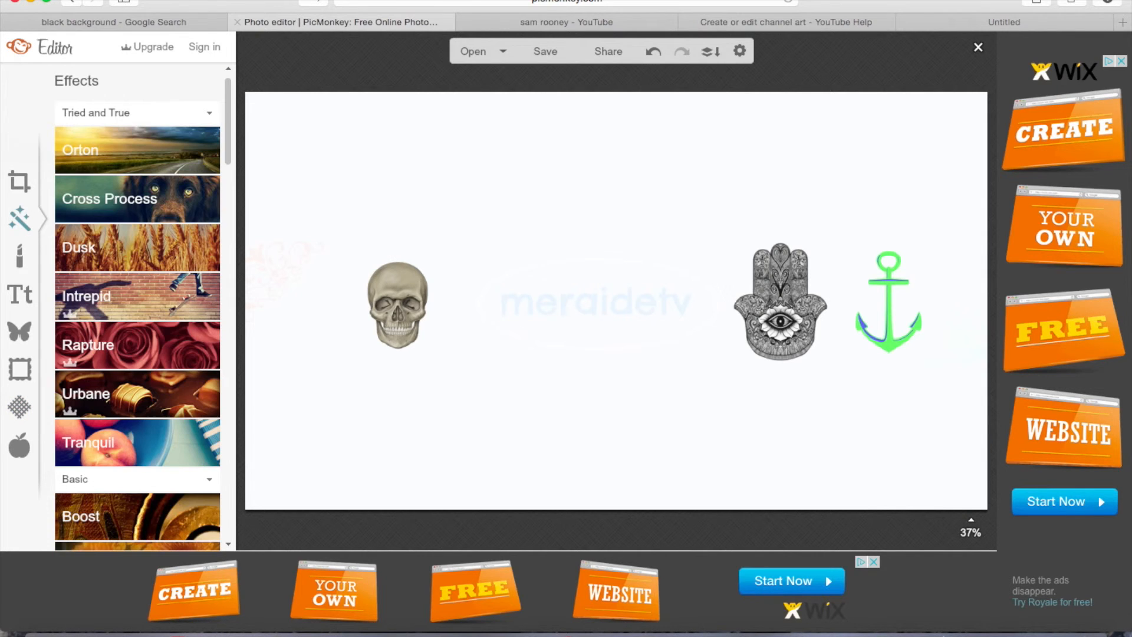
- Load the wall-black-background-desktop-12- image from the Desktop as a custom texture over the canvas
click(24, 415)
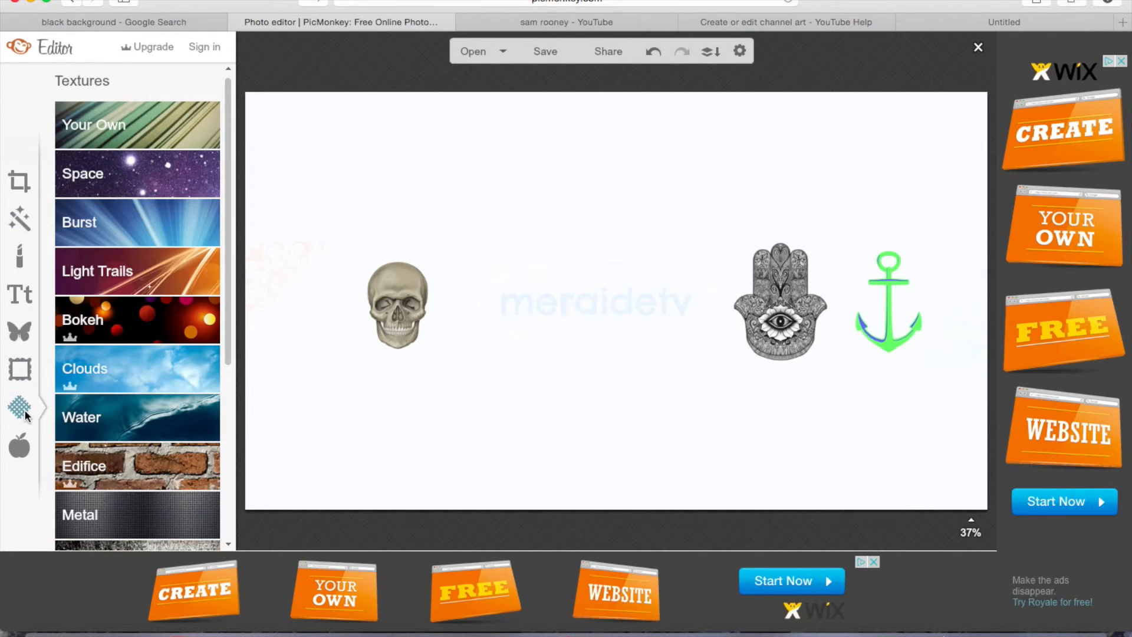
click(125, 129)
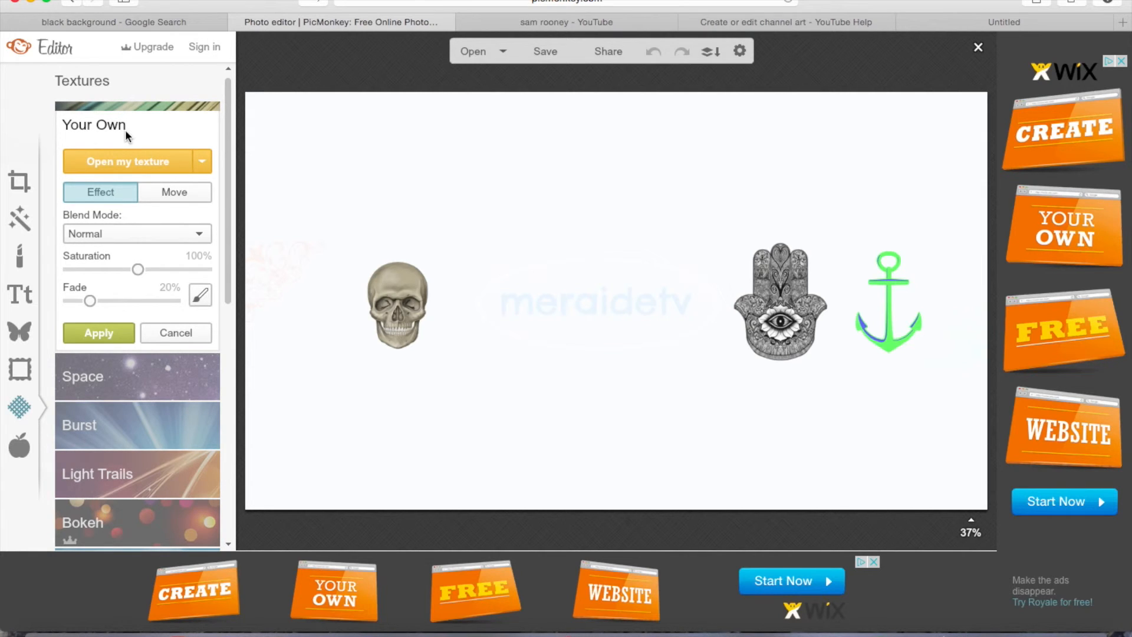
click(136, 161)
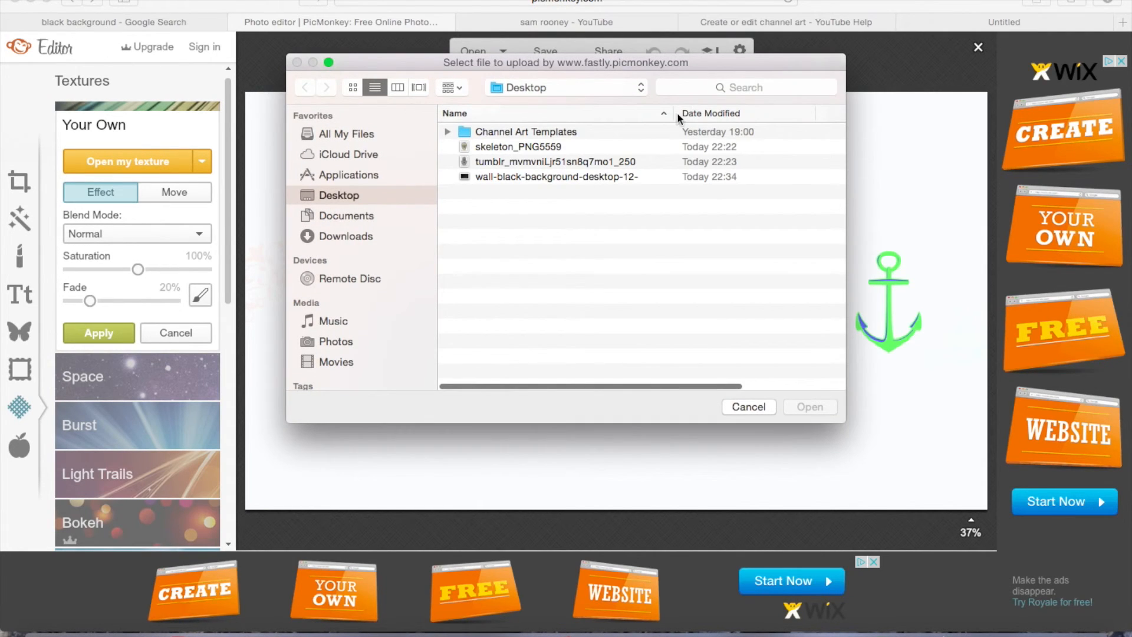
click(573, 177)
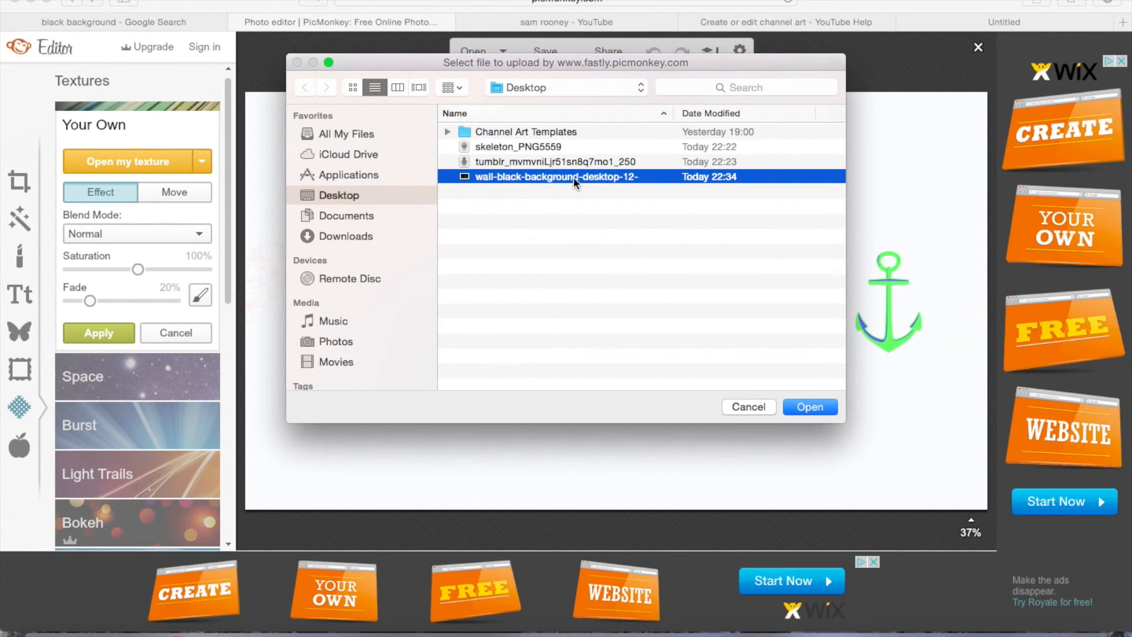
click(809, 407)
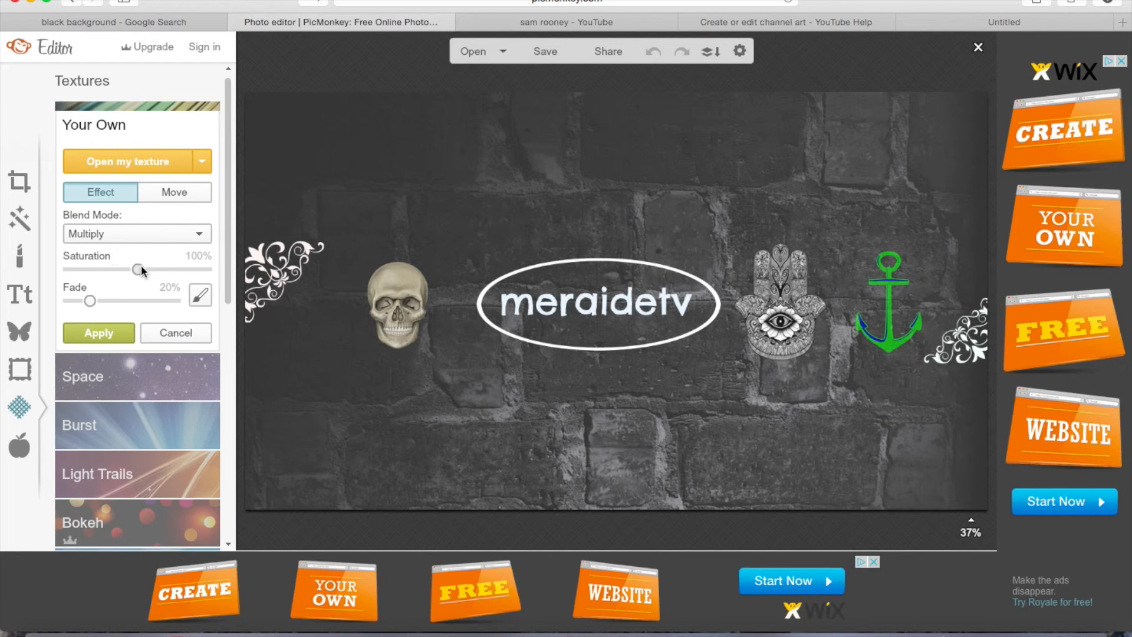
- Set the custom wall texture's saturation to 170% and fade to 2%, and apply it to the design
drag(140, 268, 158, 269)
mouse_move(89, 301)
mouse_down()
mouse_move(114, 300)
mouse_move(69, 297)
mouse_up()
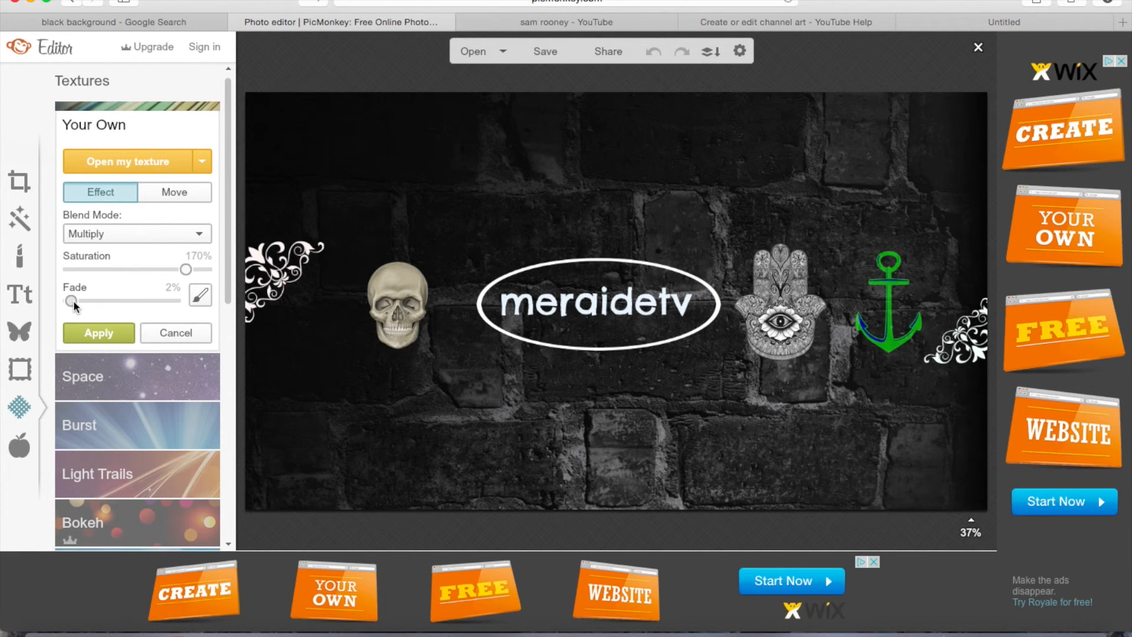
click(97, 334)
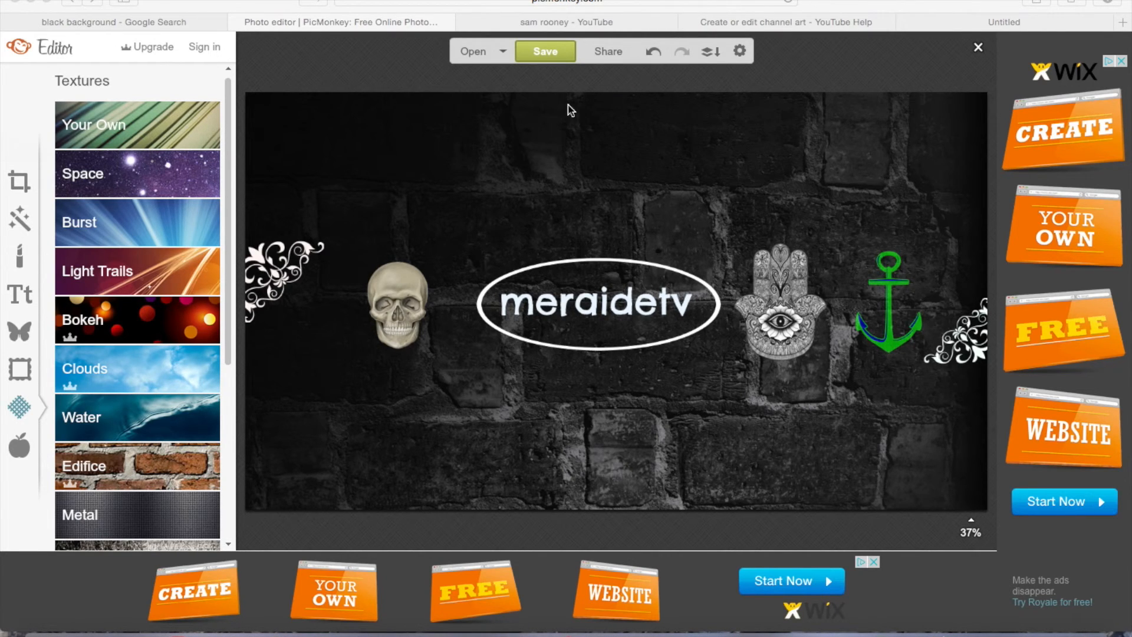
- Save the finished design to the Desktop as "channel art" in .jpg format
click(554, 53)
click(554, 54)
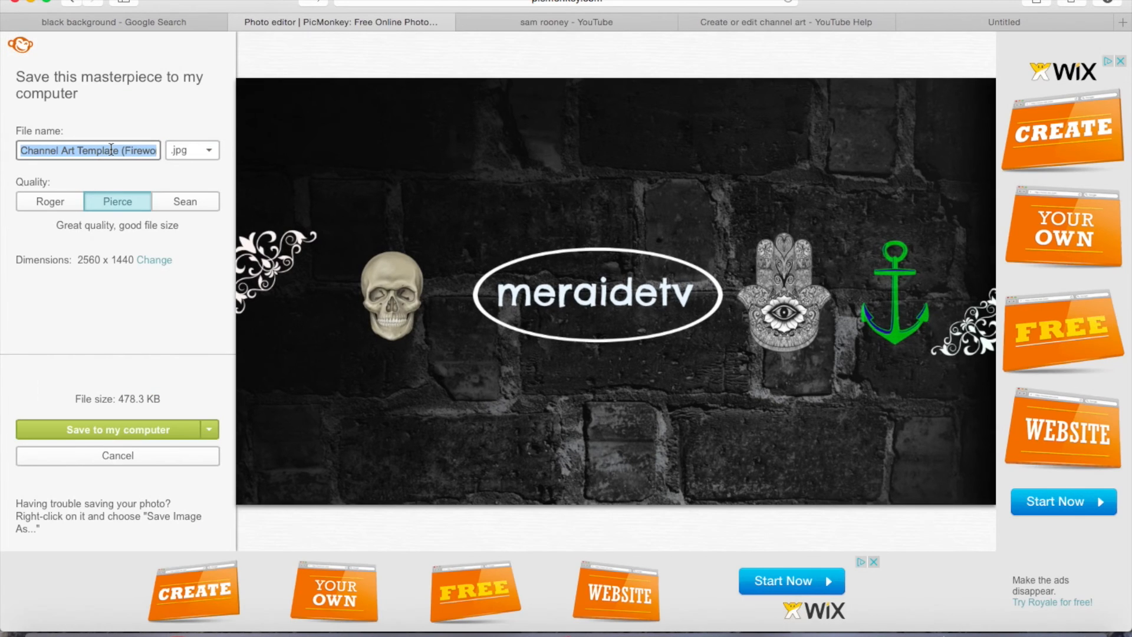
text(channel art)
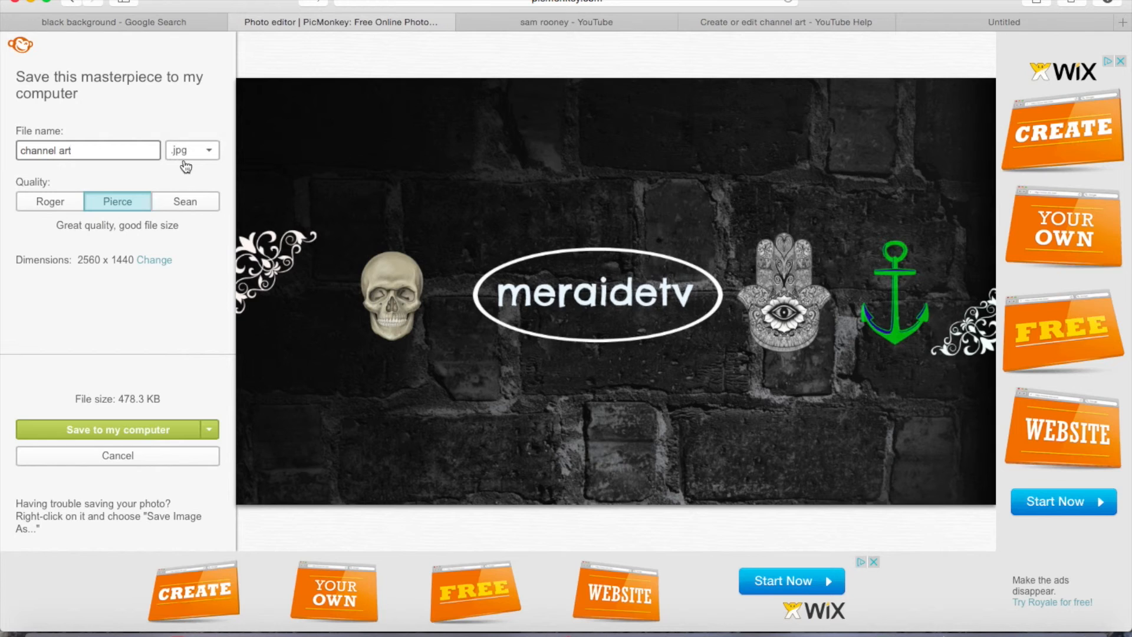
click(101, 427)
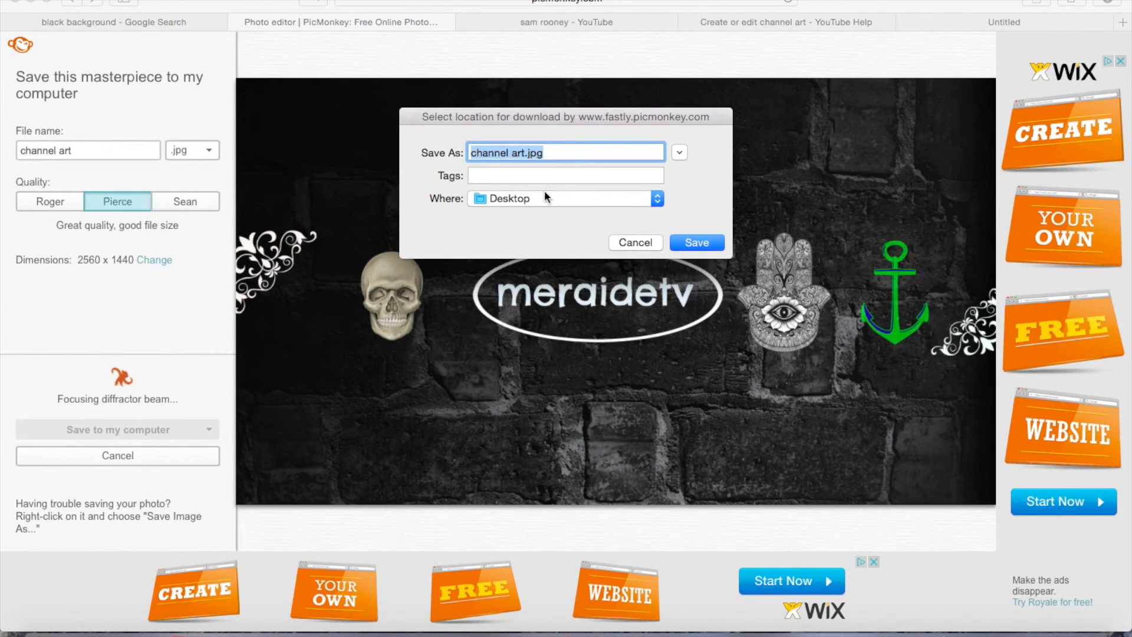
click(693, 242)
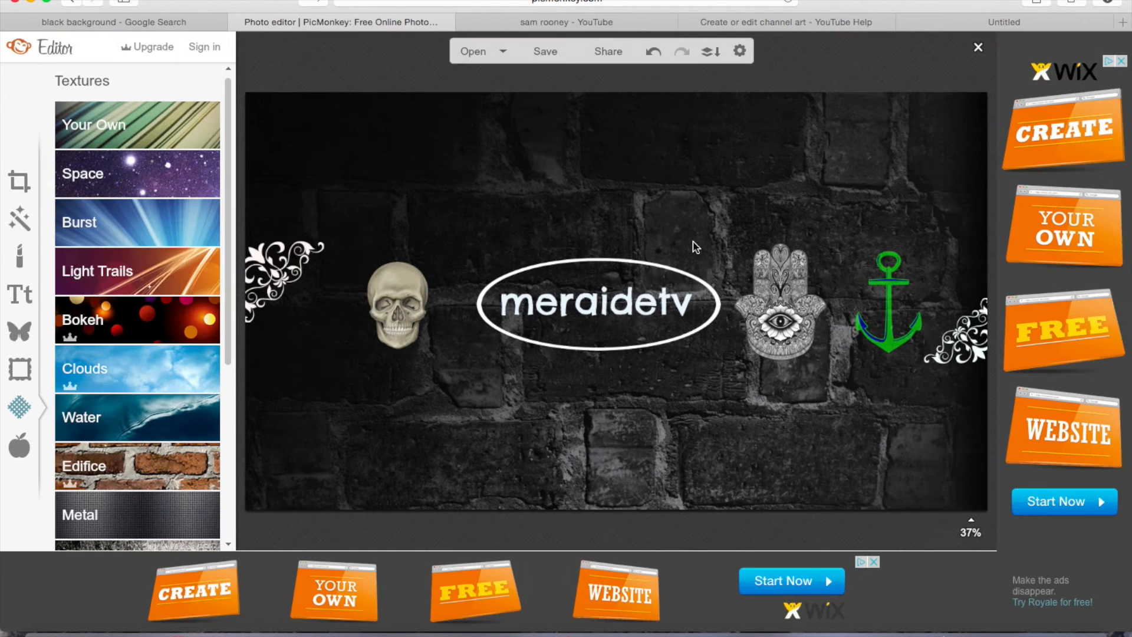
- Switch to the YouTube channel page, upload channel art.jpg from the Desktop and set it as the channel art
click(607, 22)
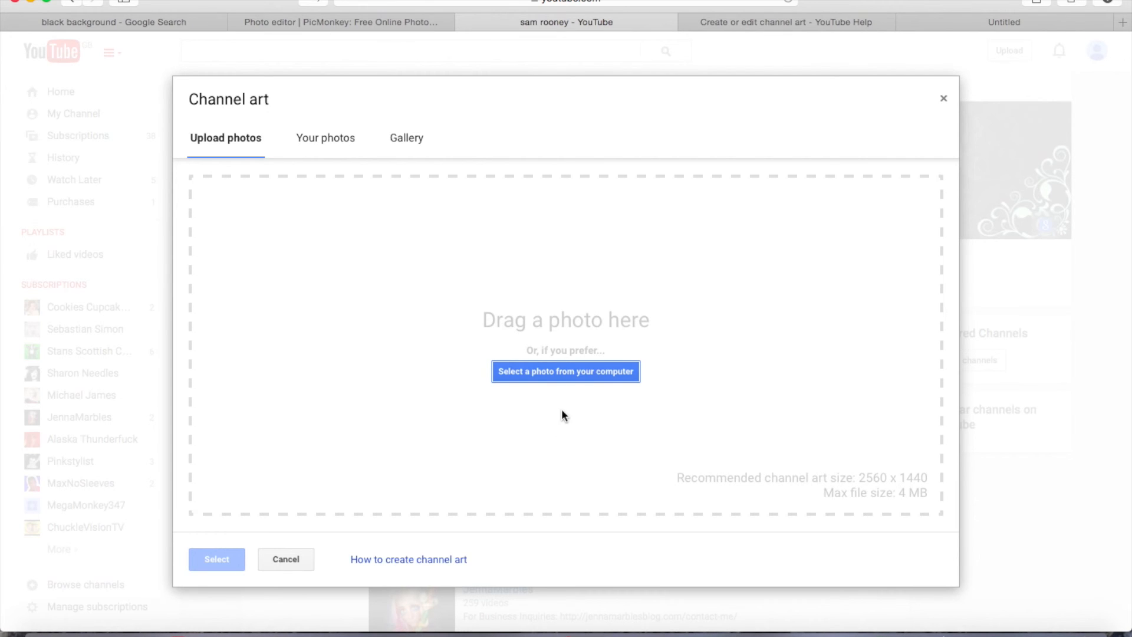
click(568, 373)
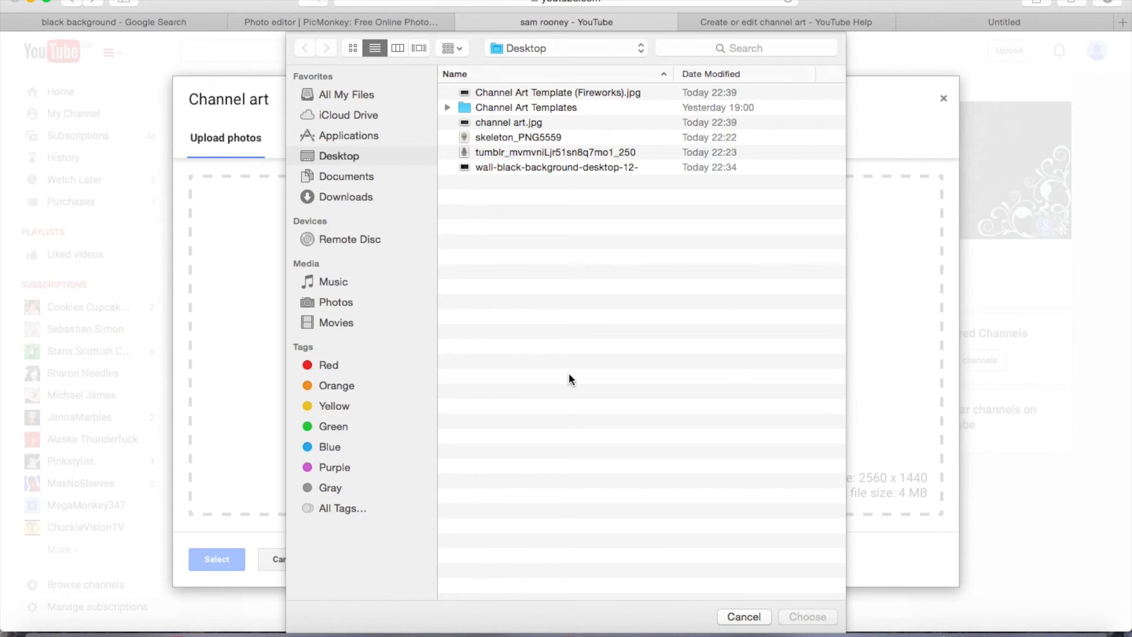
click(535, 121)
click(813, 616)
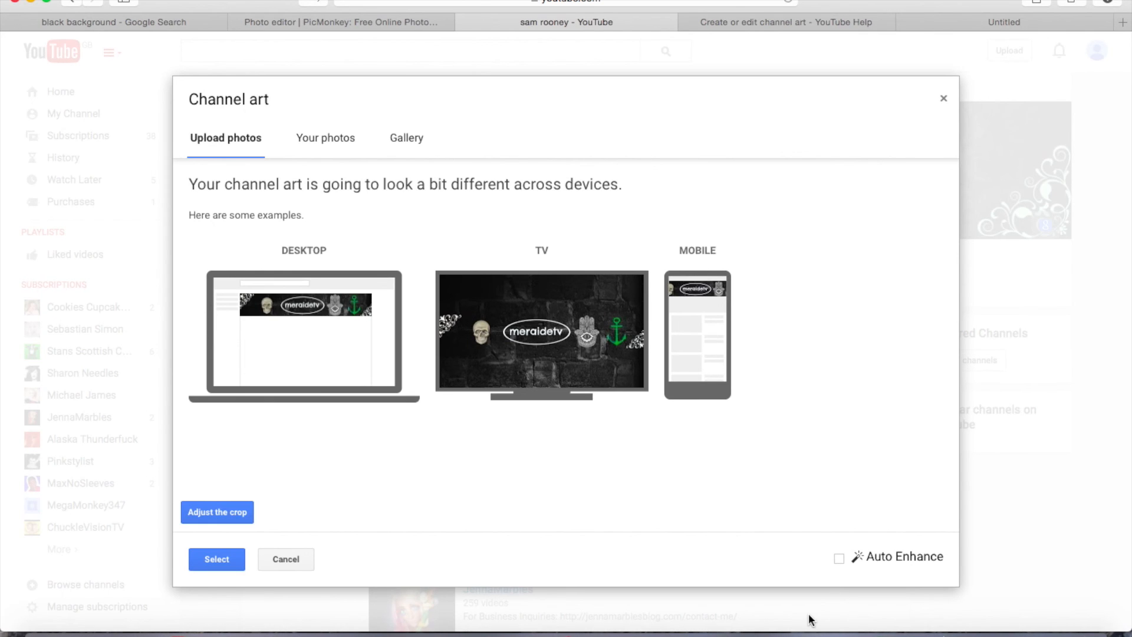
click(217, 559)
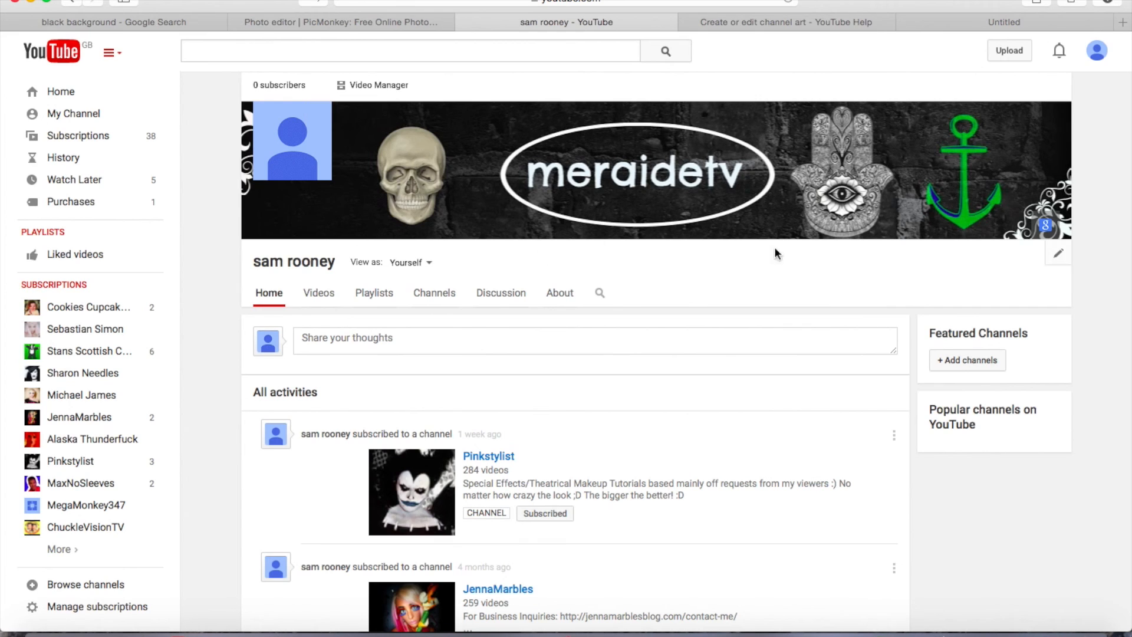